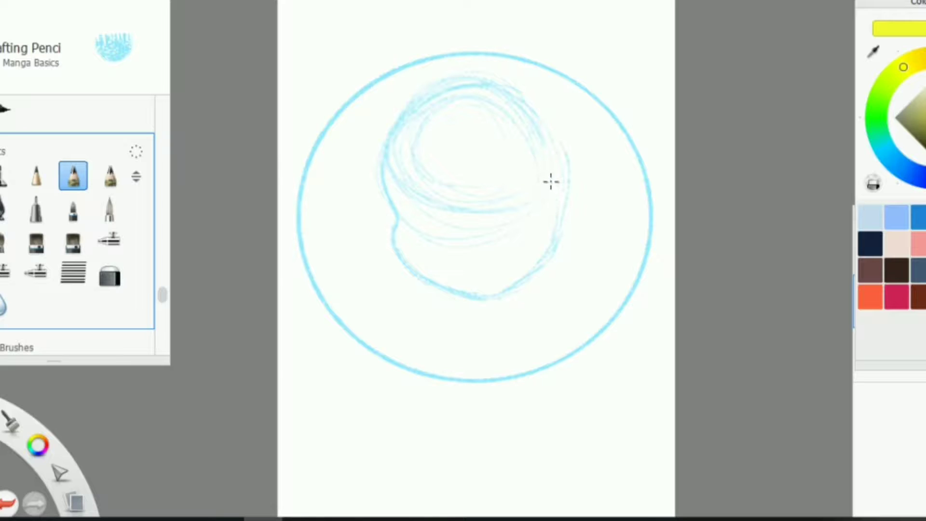
# - Sketch the eye, brow, nose, lips and chin of the face with the Drafting Pencil, erasing the old jaw guide lines
pyautogui.moveTo(381, 171)
pyautogui.mouseDown()
pyautogui.moveTo(422, 179)
pyautogui.moveTo(438, 215)
pyautogui.moveTo(432, 246)
pyautogui.mouseUp()
pyautogui.moveTo(386, 187)
pyautogui.mouseDown()
pyautogui.moveTo(418, 199)
pyautogui.moveTo(397, 212)
pyautogui.moveTo(414, 194)
pyautogui.moveTo(399, 195)
pyautogui.moveTo(416, 212)
pyautogui.mouseUp()
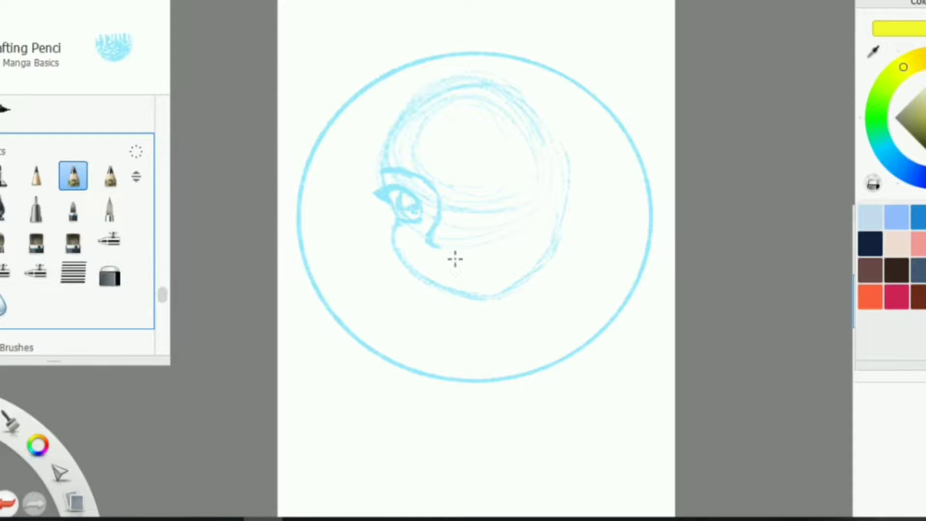
pyautogui.moveTo(428, 265); pyautogui.dragTo(461, 273)
pyautogui.click(110, 272)
pyautogui.moveTo(437, 266)
pyautogui.mouseDown()
pyautogui.moveTo(470, 271)
pyautogui.moveTo(442, 280)
pyautogui.moveTo(477, 265)
pyautogui.mouseUp()
pyautogui.click(73, 176)
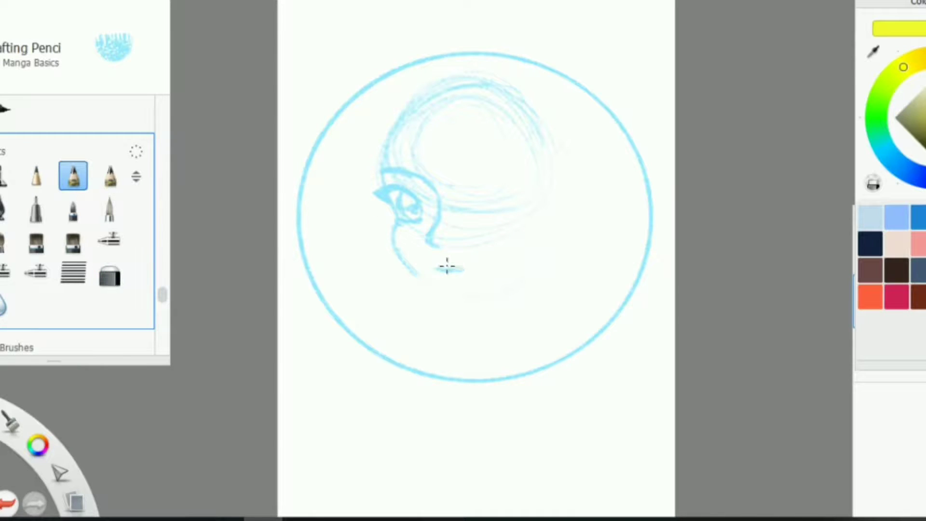
pyautogui.moveTo(415, 277)
pyautogui.mouseDown()
pyautogui.moveTo(437, 290)
pyautogui.moveTo(465, 298)
pyautogui.moveTo(499, 283)
pyautogui.moveTo(441, 260)
pyautogui.moveTo(458, 263)
pyautogui.moveTo(456, 284)
pyautogui.mouseUp()
pyautogui.moveTo(456, 270); pyautogui.dragTo(482, 264)
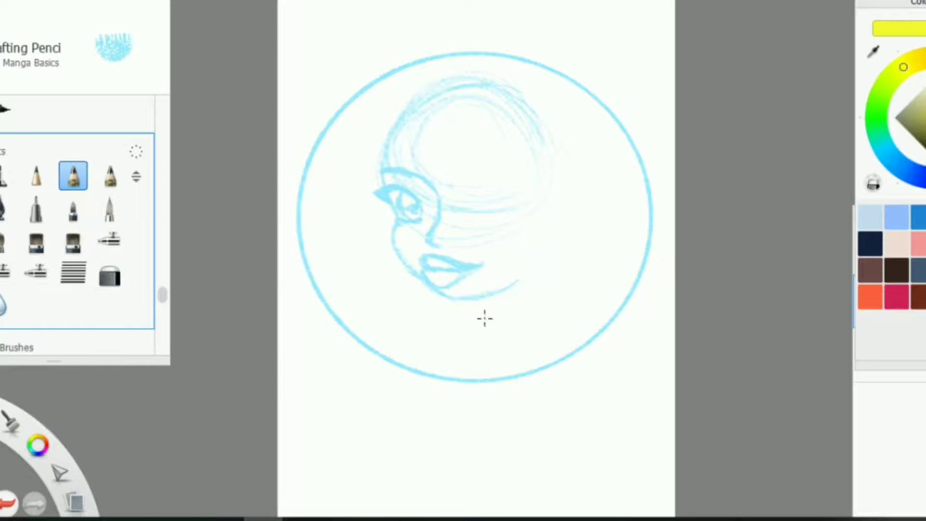
# - Try to sketch a looping hairline and first hair strands over the forehead, and undo them
pyautogui.moveTo(420, 124); pyautogui.dragTo(521, 160)
pyautogui.moveTo(436, 118)
pyautogui.mouseDown()
pyautogui.moveTo(387, 163)
pyautogui.moveTo(387, 129)
pyautogui.moveTo(392, 158)
pyautogui.moveTo(420, 177)
pyautogui.moveTo(399, 160)
pyautogui.moveTo(385, 103)
pyautogui.moveTo(414, 150)
pyautogui.moveTo(389, 144)
pyautogui.moveTo(419, 167)
pyautogui.moveTo(431, 195)
pyautogui.moveTo(373, 154)
pyautogui.moveTo(344, 166)
pyautogui.moveTo(360, 137)
pyautogui.moveTo(356, 151)
pyautogui.moveTo(421, 245)
pyautogui.moveTo(427, 146)
pyautogui.moveTo(386, 166)
pyautogui.moveTo(406, 171)
pyautogui.moveTo(392, 169)
pyautogui.moveTo(385, 184)
pyautogui.moveTo(385, 155)
pyautogui.moveTo(426, 144)
pyautogui.moveTo(424, 134)
pyautogui.moveTo(427, 145)
pyautogui.moveTo(458, 139)
pyautogui.moveTo(433, 178)
pyautogui.moveTo(432, 120)
pyautogui.moveTo(422, 119)
pyautogui.moveTo(440, 154)
pyautogui.mouseUp()
pyautogui.click(110, 273)
pyautogui.click(73, 175)
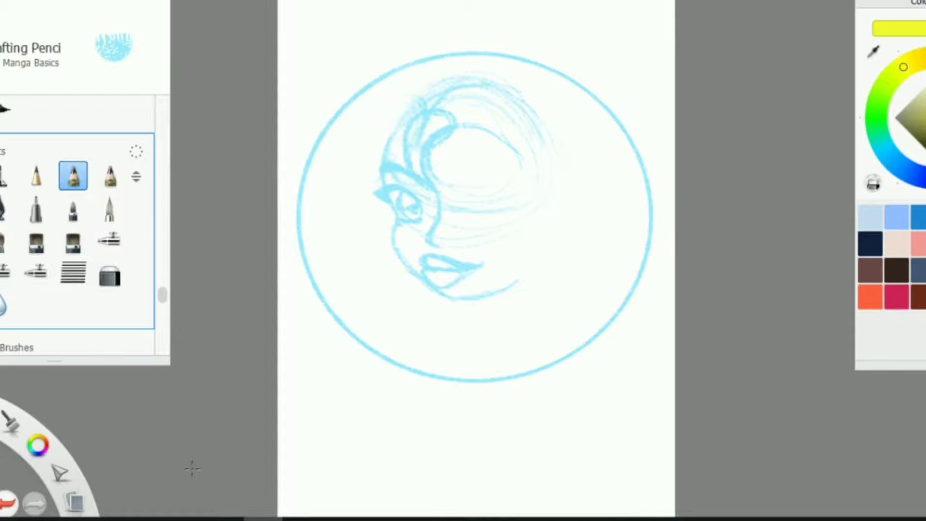
pyautogui.hotkey('ctrl', 'z')
pyautogui.click(110, 273)
pyautogui.hotkey('ctrl', 'z')
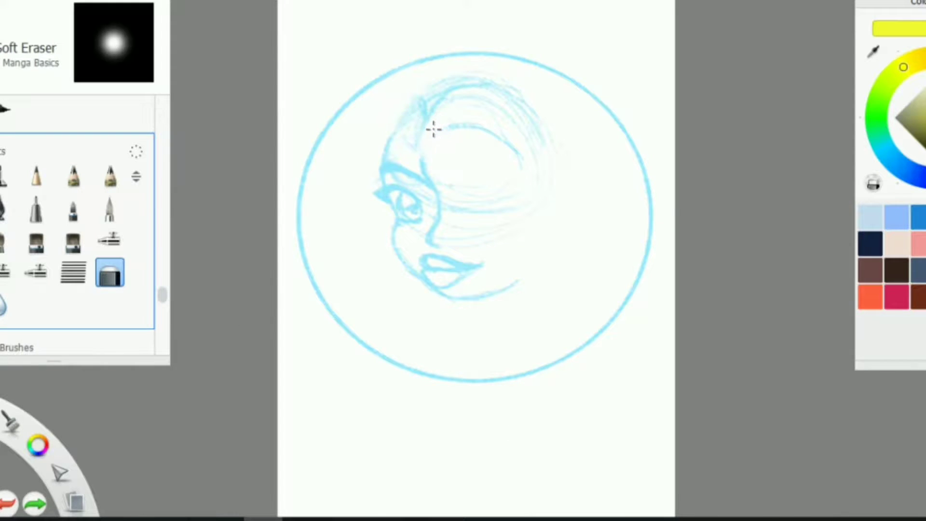
pyautogui.hotkey('ctrl', 'z')
# - Sketch curved front hair strands sweeping from the parting down over the forehead and temple
pyautogui.press('e')
pyautogui.moveTo(441, 122); pyautogui.dragTo(367, 188)
pyautogui.moveTo(447, 135)
pyautogui.mouseDown()
pyautogui.moveTo(436, 195)
pyautogui.moveTo(484, 159)
pyautogui.moveTo(492, 179)
pyautogui.mouseUp()
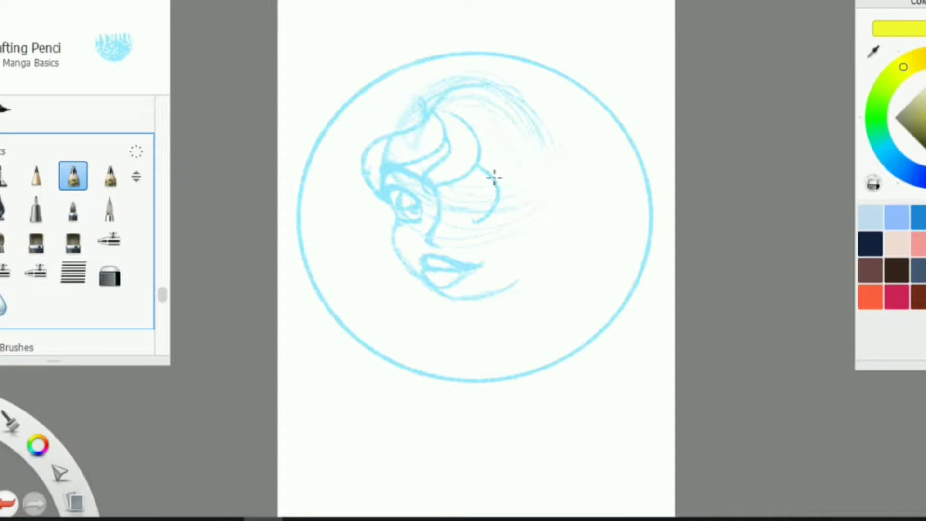
# - Try several outer hair strands curving from the crown down toward the cheek, undoing each one
pyautogui.hotkey('ctrl', 'z')
pyautogui.moveTo(477, 140)
pyautogui.mouseDown()
pyautogui.moveTo(506, 196)
pyautogui.moveTo(505, 118)
pyautogui.mouseUp()
pyautogui.hotkey('ctrl', 'z')
pyautogui.hotkey('ctrl', 'z')
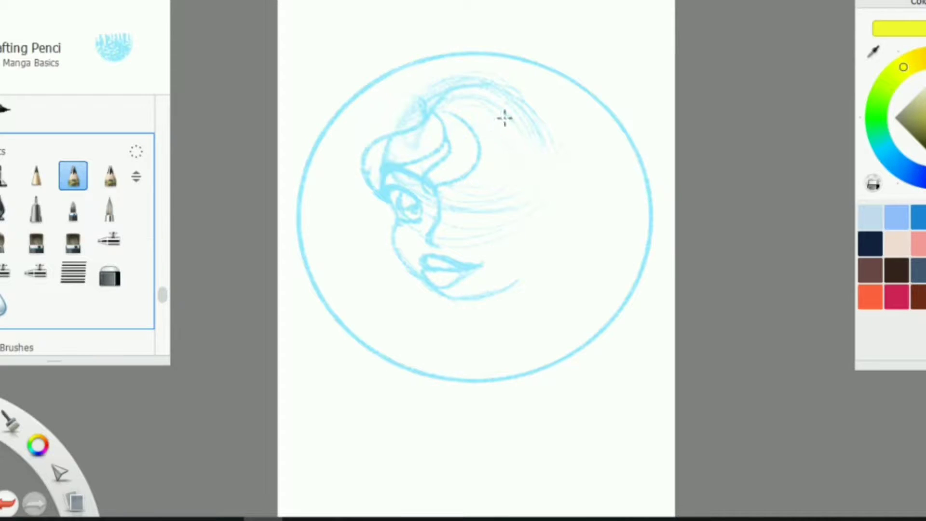
pyautogui.hotkey('ctrl', 'z')
pyautogui.moveTo(505, 161)
pyautogui.mouseDown()
pyautogui.moveTo(502, 130)
pyautogui.moveTo(436, 224)
pyautogui.mouseUp()
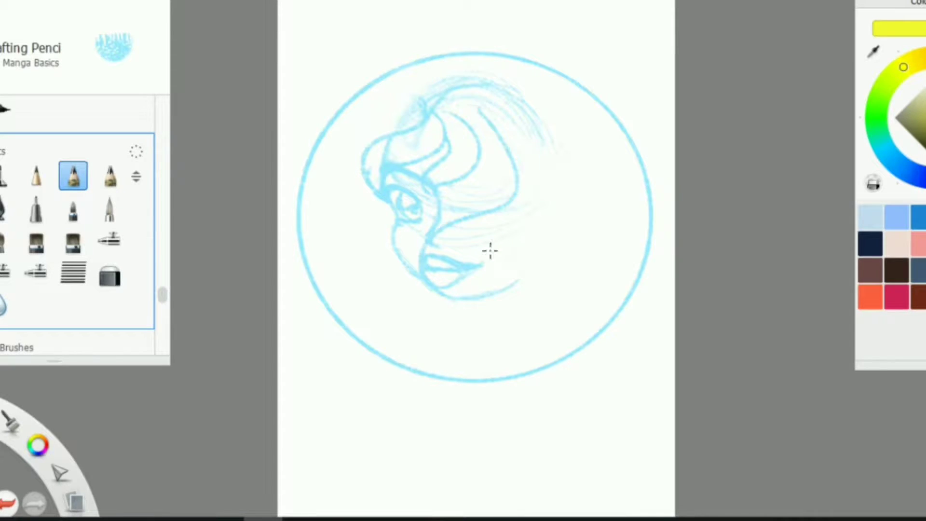
pyautogui.hotkey('ctrl', 'z')
pyautogui.moveTo(506, 126)
pyautogui.mouseDown()
pyautogui.moveTo(436, 225)
pyautogui.moveTo(391, 263)
pyautogui.mouseUp()
pyautogui.hotkey('ctrl', 'z')
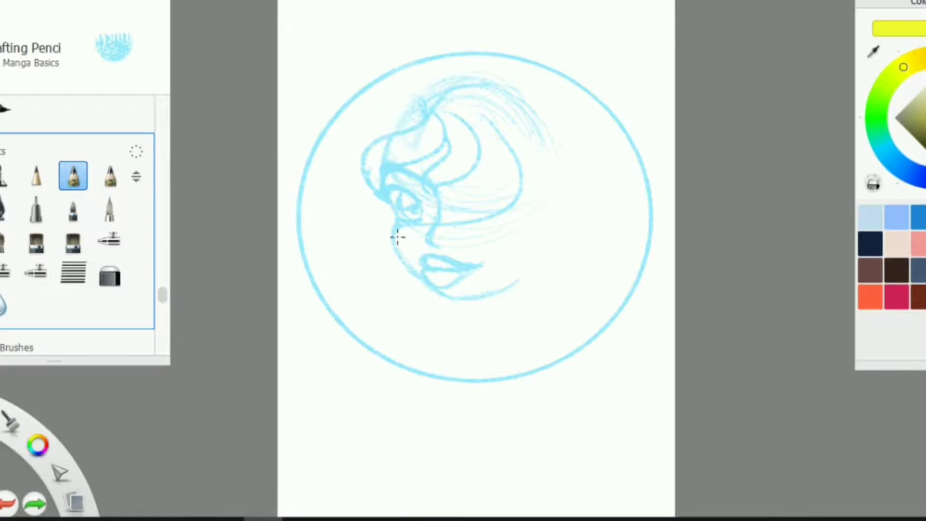
pyautogui.hotkey('ctrl', 'z')
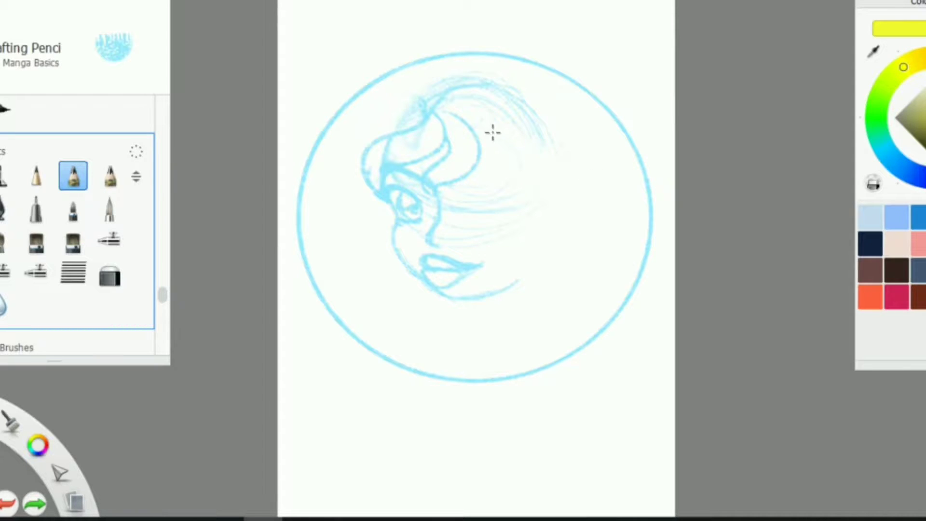
# - Sketch the large hair lock sweeping from the back of the head across the face, and erase the face lines beneath it
pyautogui.hotkey('ctrl', 'y')
pyautogui.moveTo(339, 247)
pyautogui.mouseDown()
pyautogui.moveTo(379, 256)
pyautogui.moveTo(531, 151)
pyautogui.mouseUp()
pyautogui.hotkey('ctrl', 'z')
pyautogui.hotkey('ctrl', 'z')
pyautogui.moveTo(508, 114)
pyautogui.mouseDown()
pyautogui.moveTo(368, 271)
pyautogui.moveTo(525, 207)
pyautogui.moveTo(495, 109)
pyautogui.mouseUp()
pyautogui.hotkey('ctrl', 'z')
pyautogui.moveTo(529, 178); pyautogui.dragTo(484, 114)
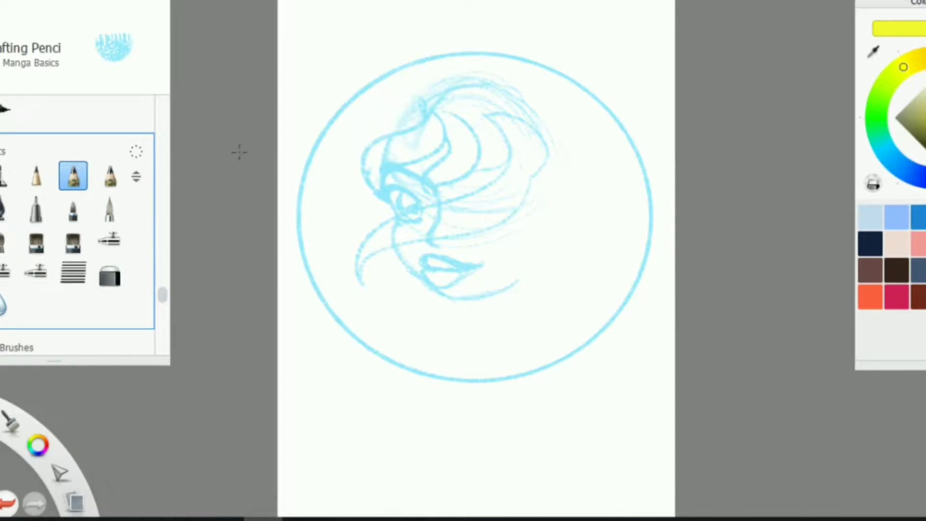
pyautogui.press('e')
pyautogui.moveTo(357, 226); pyautogui.dragTo(463, 208)
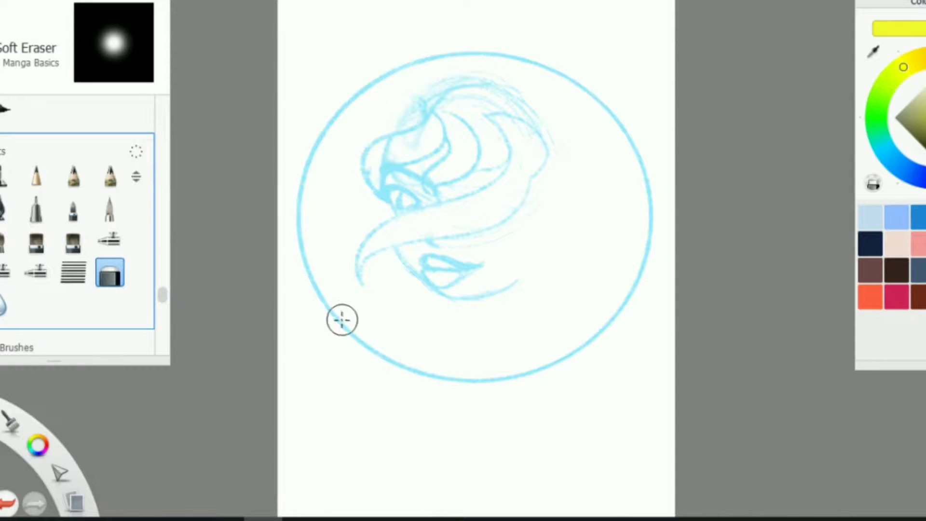
# - Sketch the long wavy lock flowing from the cheek past the chin into curls around the bottom of the guide circle
pyautogui.press('e')
pyautogui.moveTo(515, 225)
pyautogui.mouseDown()
pyautogui.moveTo(475, 269)
pyautogui.moveTo(410, 391)
pyautogui.moveTo(439, 360)
pyautogui.moveTo(409, 409)
pyautogui.mouseUp()
pyautogui.hotkey('ctrl', 'z')
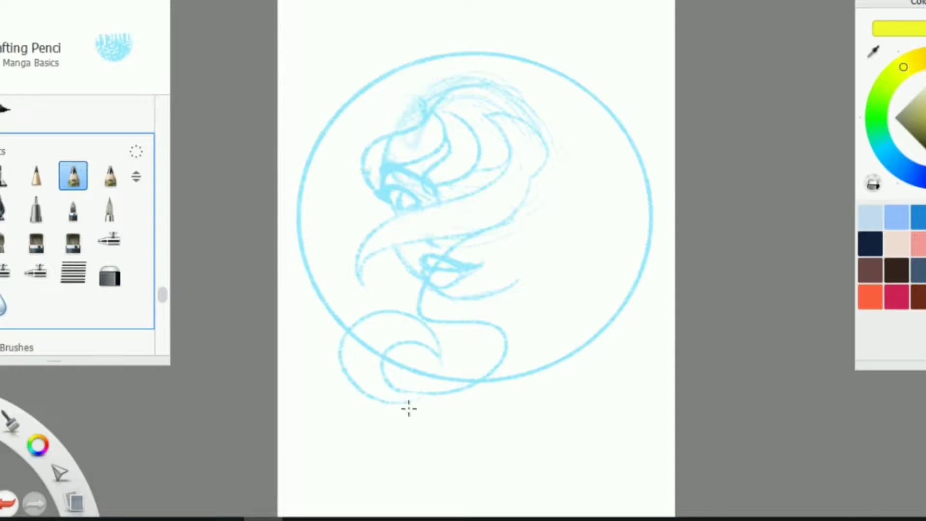
pyautogui.hotkey('ctrl', 'z')
pyautogui.moveTo(436, 357)
pyautogui.mouseDown()
pyautogui.moveTo(468, 437)
pyautogui.moveTo(495, 276)
pyautogui.moveTo(531, 238)
pyautogui.moveTo(507, 244)
pyautogui.moveTo(554, 172)
pyautogui.mouseUp()
pyautogui.hotkey('ctrl', 'z')
pyautogui.moveTo(504, 247)
pyautogui.mouseDown()
pyautogui.moveTo(541, 165)
pyautogui.moveTo(508, 243)
pyautogui.moveTo(529, 208)
pyautogui.mouseUp()
pyautogui.hotkey('ctrl', 'z')
# - Sketch two long wavy strands flowing from the crown and nape past the guide circle to the page's right edge
pyautogui.moveTo(493, 87)
pyautogui.mouseDown()
pyautogui.moveTo(660, 175)
pyautogui.moveTo(656, 148)
pyautogui.mouseUp()
pyautogui.moveTo(648, 207); pyautogui.dragTo(600, 205)
pyautogui.hotkey('ctrl', 'z')
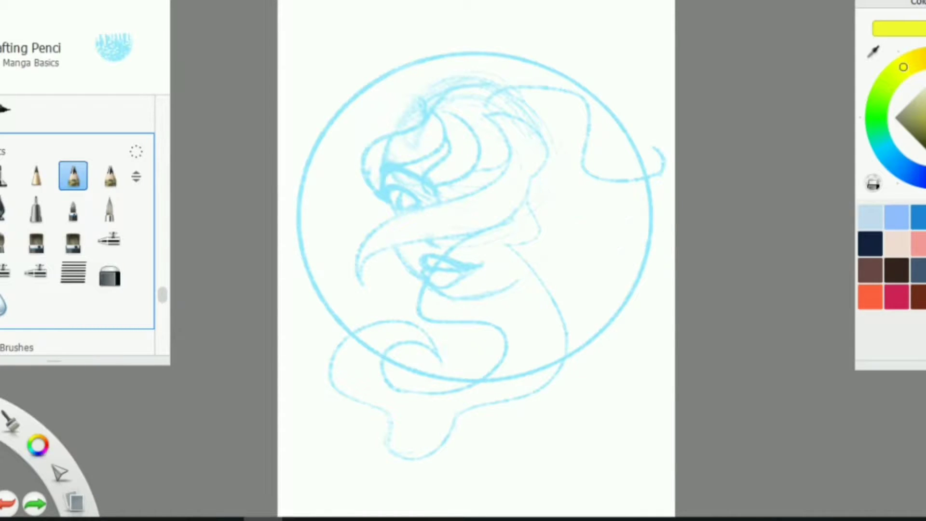
pyautogui.hotkey('ctrl', 'z')
pyautogui.moveTo(511, 92); pyautogui.dragTo(674, 139)
pyautogui.moveTo(545, 169); pyautogui.dragTo(675, 271)
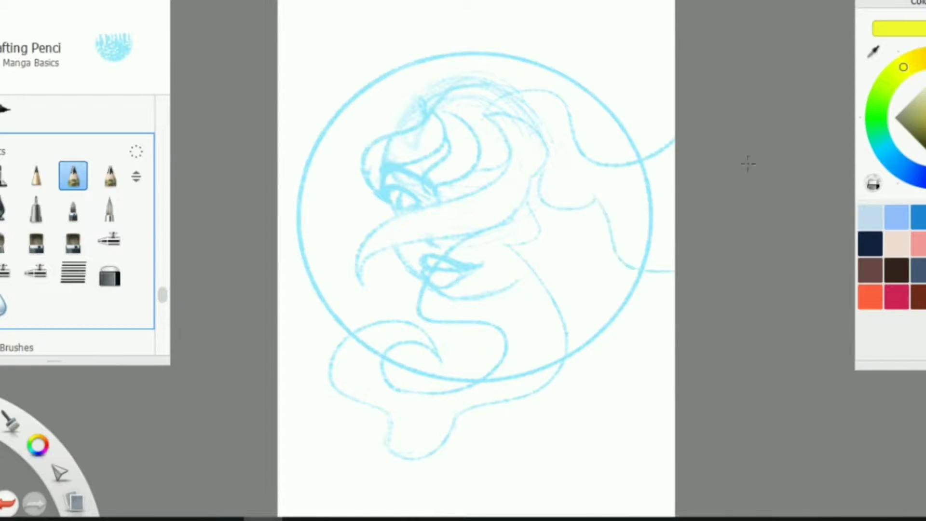
# - Sketch the lower back strands behind the neck, curling below the guide circle and out to the page edge
pyautogui.moveTo(581, 213)
pyautogui.mouseDown()
pyautogui.moveTo(583, 429)
pyautogui.moveTo(586, 372)
pyautogui.moveTo(568, 352)
pyautogui.moveTo(590, 267)
pyautogui.mouseUp()
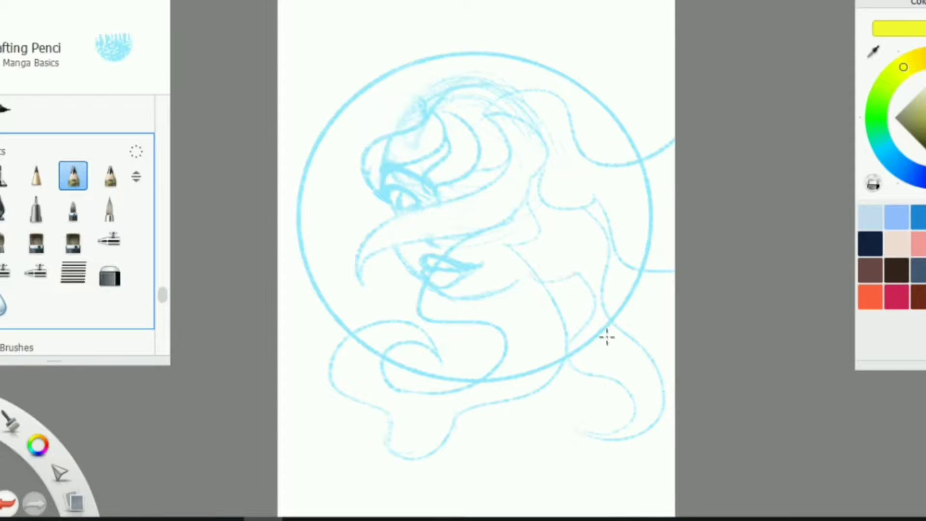
pyautogui.hotkey('ctrl', 'z')
pyautogui.hotkey('ctrl', 'z')
pyautogui.hotkey('ctrl', 'z')
pyautogui.moveTo(571, 210)
pyautogui.mouseDown()
pyautogui.moveTo(571, 300)
pyautogui.moveTo(558, 290)
pyautogui.mouseUp()
pyautogui.moveTo(562, 371); pyautogui.dragTo(674, 376)
pyautogui.moveTo(674, 415)
pyautogui.mouseDown()
pyautogui.moveTo(605, 439)
pyautogui.moveTo(549, 392)
pyautogui.moveTo(525, 484)
pyautogui.moveTo(494, 414)
pyautogui.mouseUp()
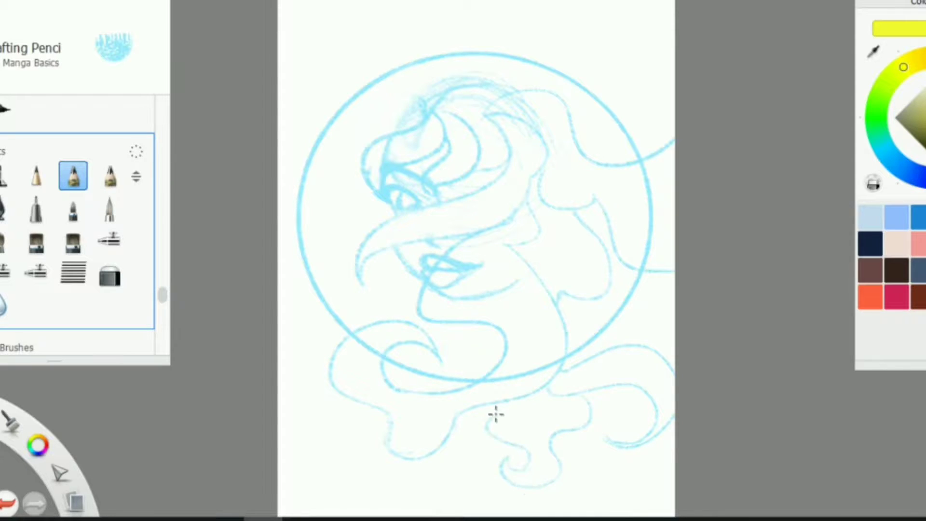
pyautogui.moveTo(604, 283); pyautogui.dragTo(676, 299)
# - Add a raised hair wave over the crown and a short strand branching off the upper back lock
pyautogui.moveTo(437, 73)
pyautogui.mouseDown()
pyautogui.moveTo(483, 60)
pyautogui.moveTo(488, 50)
pyautogui.moveTo(531, 87)
pyautogui.mouseUp()
pyautogui.moveTo(572, 117)
pyautogui.mouseDown()
pyautogui.moveTo(634, 20)
pyautogui.moveTo(631, 91)
pyautogui.mouseUp()
pyautogui.hotkey('ctrl', 'z')
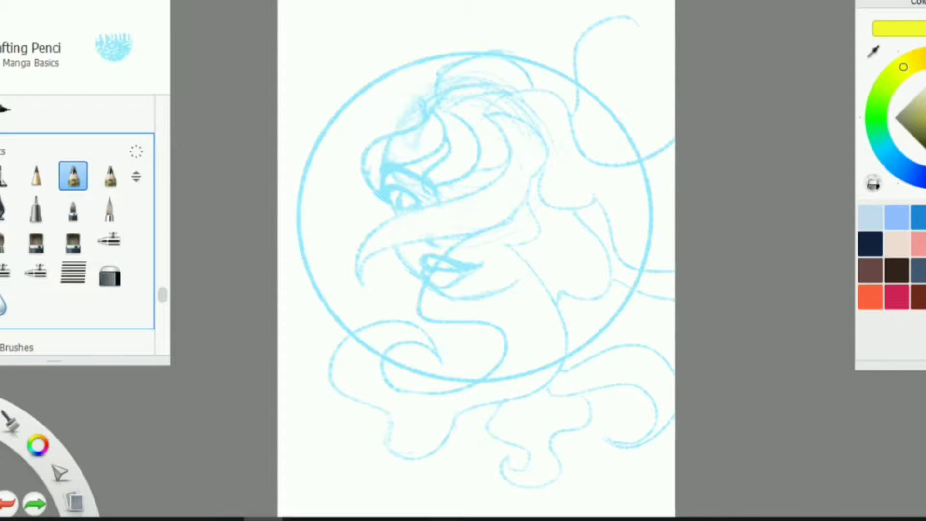
pyautogui.hotkey('ctrl', 'z')
pyautogui.moveTo(559, 92); pyautogui.dragTo(563, 99)
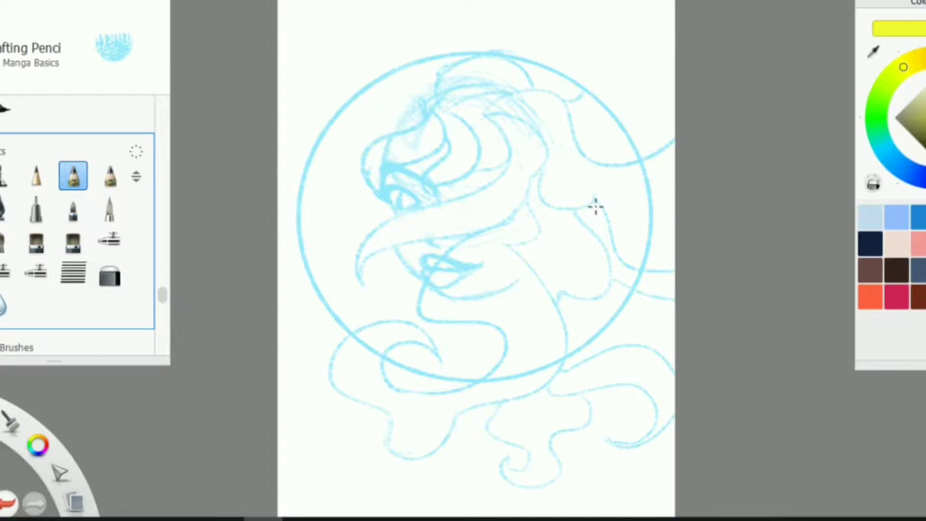
pyautogui.hotkey('ctrl', 'z')
# - Sketch outer strands in front of the forehead and a curled tip on the lock crossing the face
pyautogui.moveTo(429, 109)
pyautogui.mouseDown()
pyautogui.moveTo(307, 144)
pyautogui.moveTo(362, 220)
pyautogui.mouseUp()
pyautogui.moveTo(405, 68); pyautogui.dragTo(375, 99)
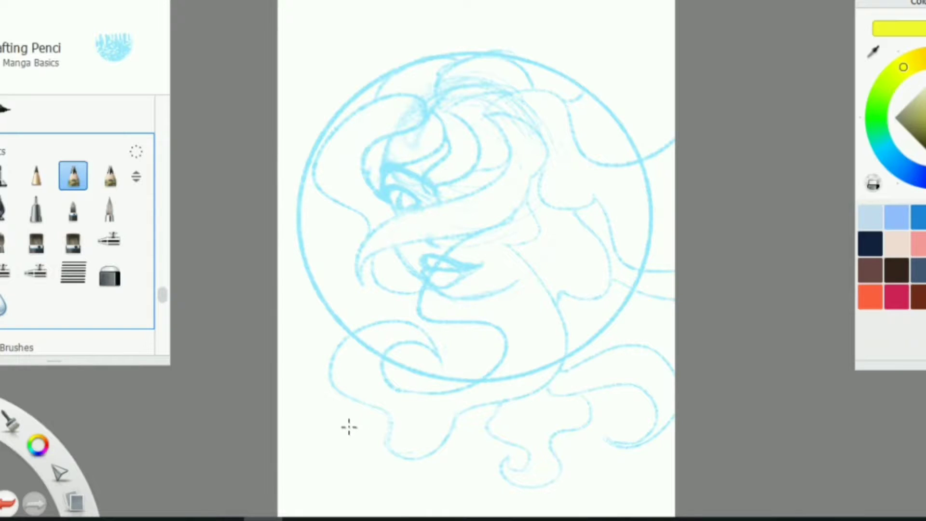
pyautogui.moveTo(386, 212)
pyautogui.mouseDown()
pyautogui.moveTo(372, 310)
pyautogui.moveTo(378, 300)
pyautogui.moveTo(388, 307)
pyautogui.mouseUp()
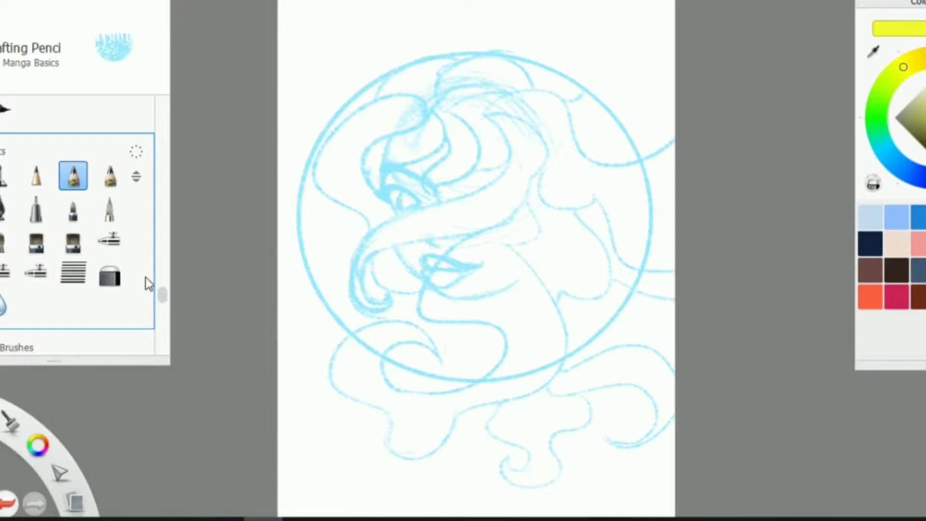
# - Erase the chin line overlapped by the lower hair lock, undoing the erasure of the lips
pyautogui.click(110, 272)
pyautogui.moveTo(453, 270); pyautogui.dragTo(484, 273)
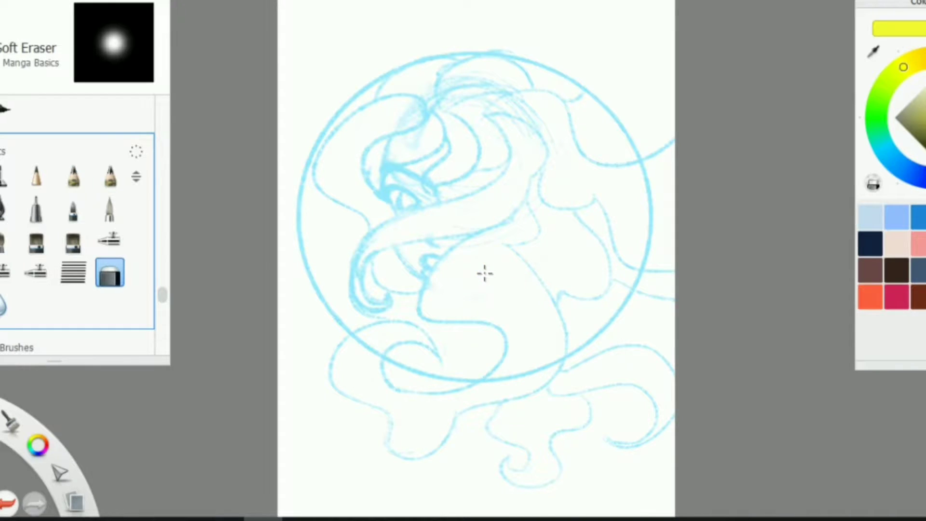
pyautogui.hotkey('ctrl', 'z')
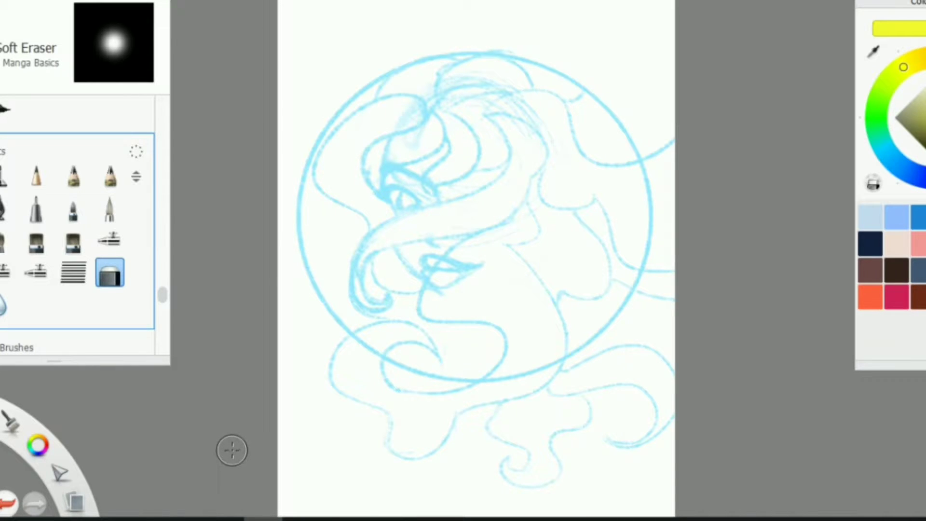
# - Set the background colour to salmon pink and add a new layer above the sketch layer
pyautogui.press('space')
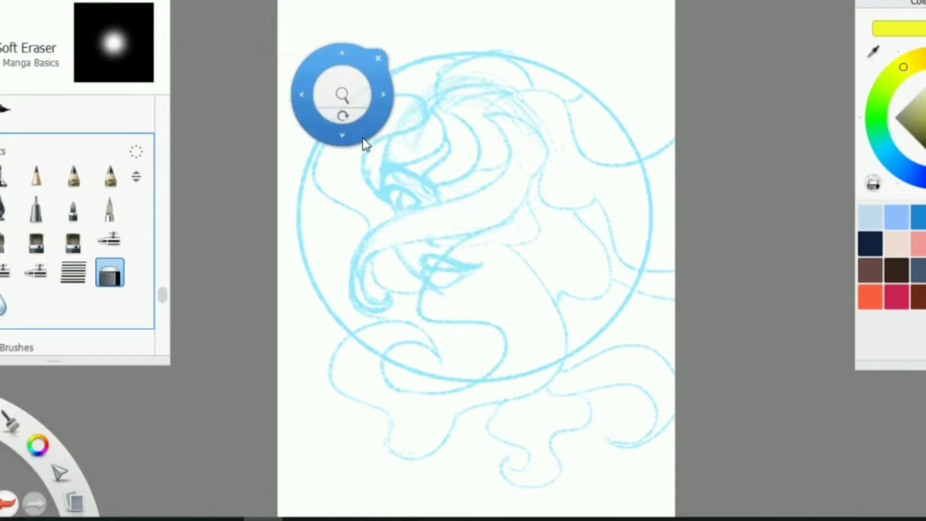
pyautogui.moveTo(362, 141)
pyautogui.mouseDown()
pyautogui.moveTo(351, 93)
pyautogui.moveTo(403, 200)
pyautogui.moveTo(457, 187)
pyautogui.moveTo(443, 149)
pyautogui.mouseUp()
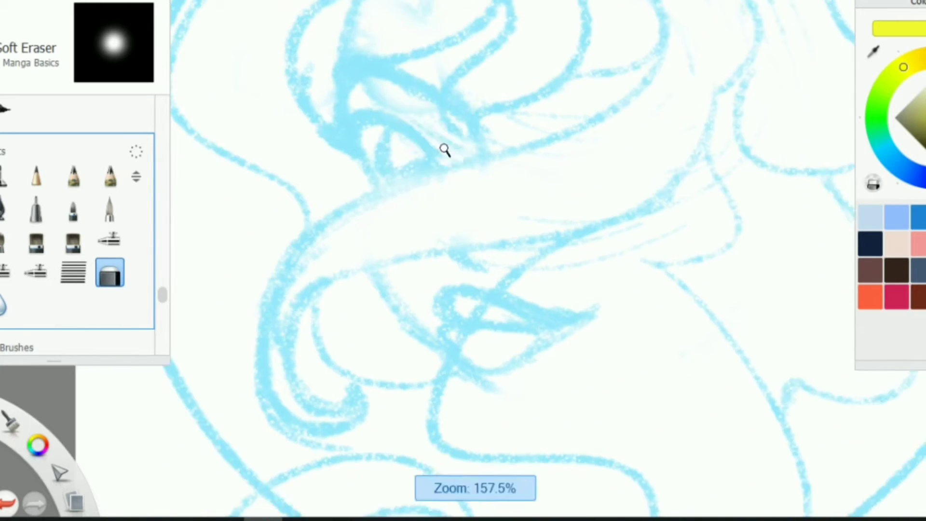
pyautogui.press('e')
pyautogui.click(896, 239)
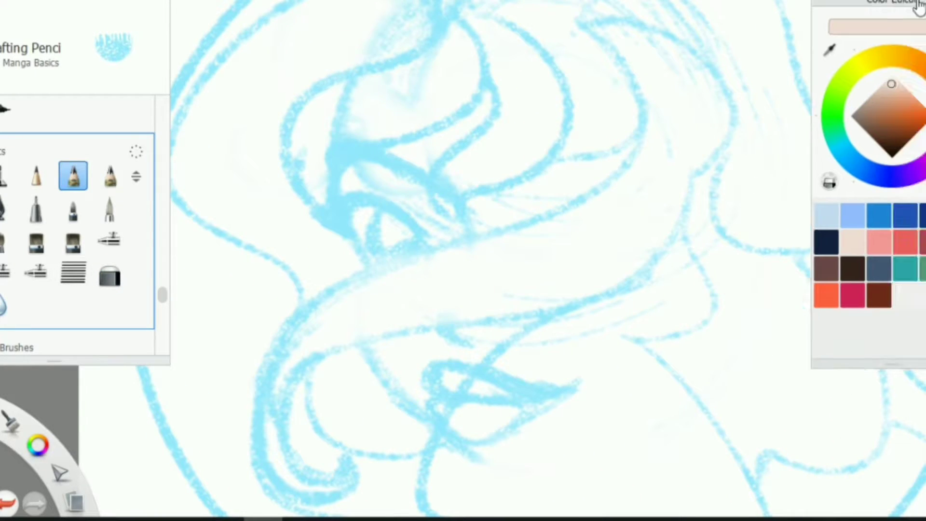
pyautogui.hotkey('ctrl', 'l')
pyautogui.click(893, 357)
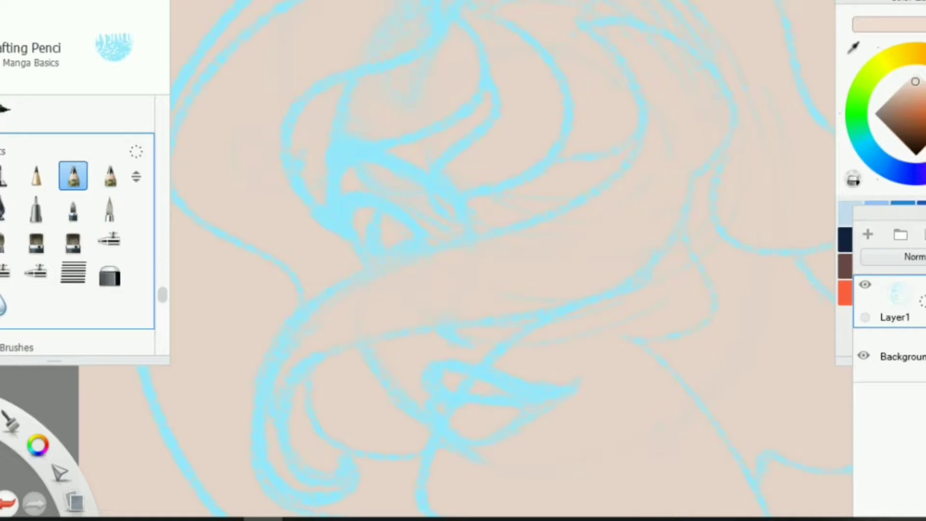
pyautogui.click(895, 357)
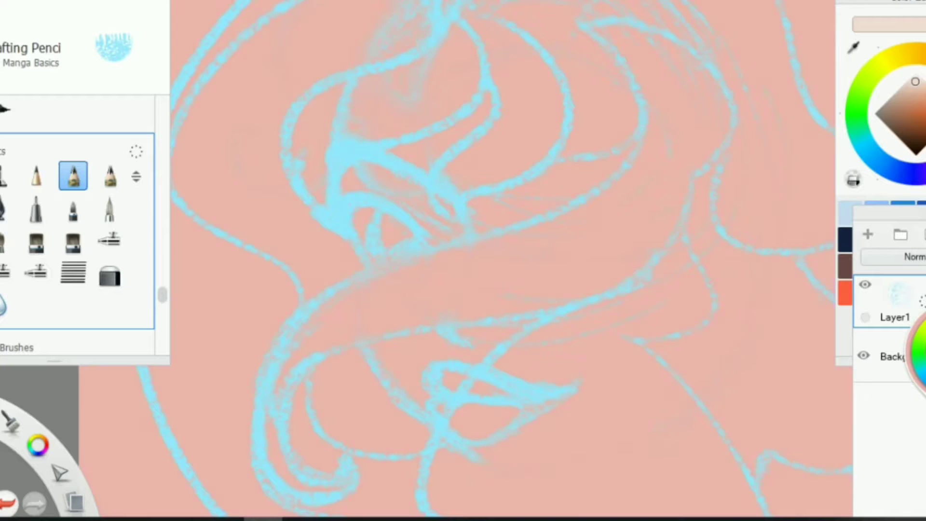
pyautogui.click(899, 331)
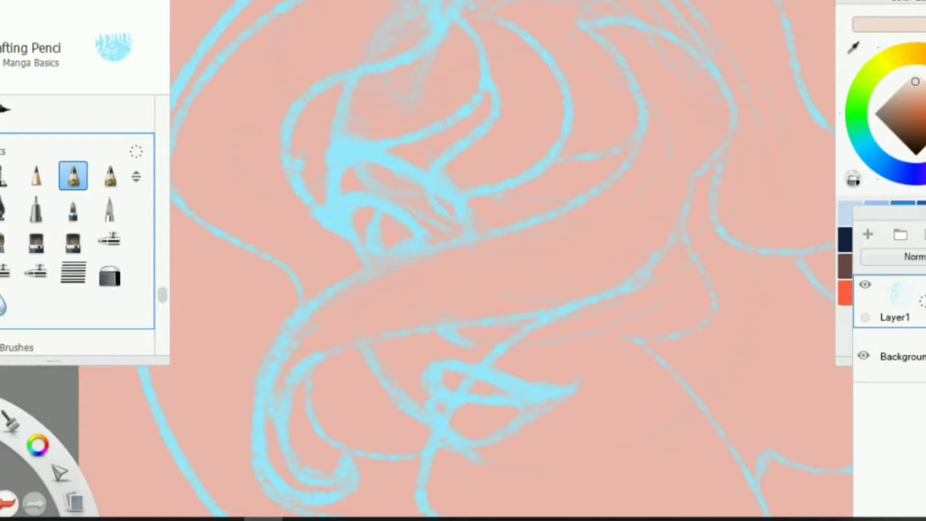
pyautogui.click(867, 236)
# - Test the Draft Ink Pen and Fill Brush with off-white strokes along the hair, undoing each stroke
pyautogui.click(4, 209)
pyautogui.moveTo(613, 56)
pyautogui.mouseDown()
pyautogui.moveTo(342, 267)
pyautogui.moveTo(227, 410)
pyautogui.mouseUp()
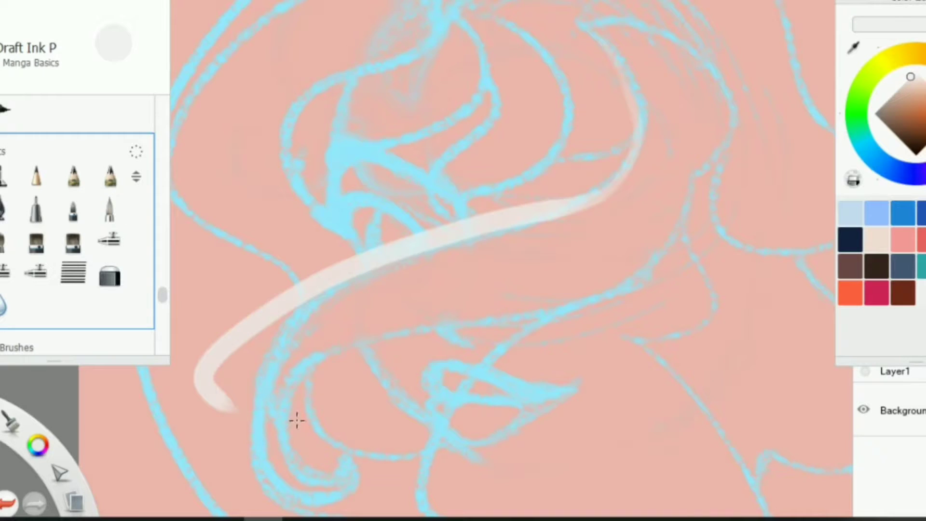
pyautogui.hotkey('ctrl', 'z')
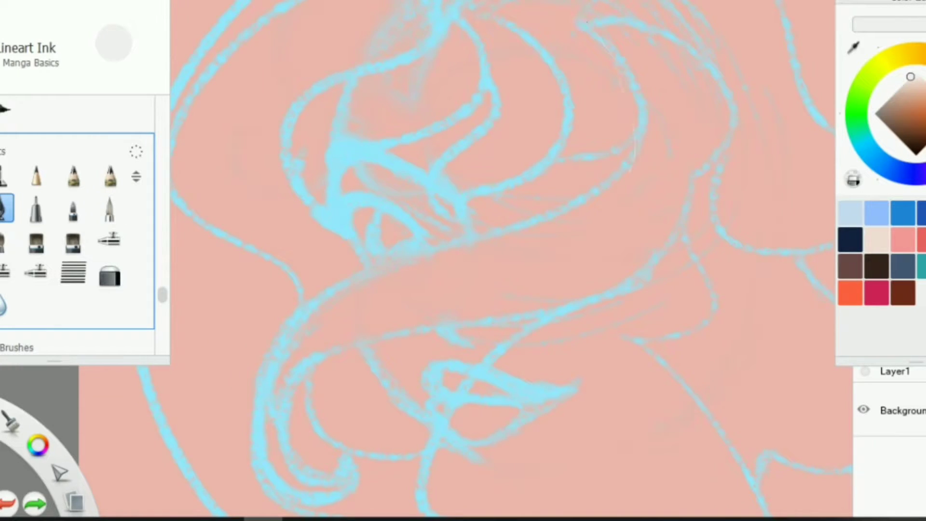
pyautogui.click(34, 219)
pyautogui.click(110, 209)
pyautogui.moveTo(487, 29); pyautogui.dragTo(208, 332)
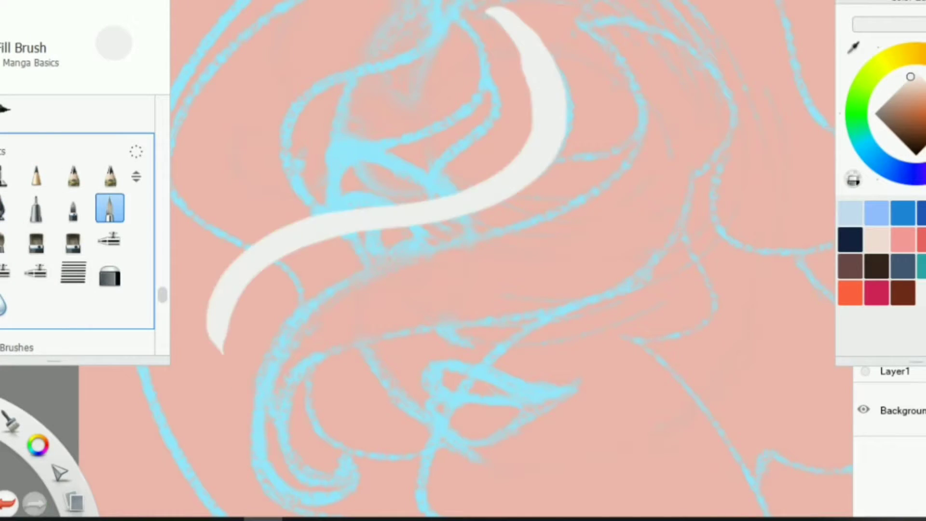
pyautogui.hotkey('ctrl', 'z')
# - Ink the front hair strands and the upper edge of the large lock in off-white with the Basic Pen
pyautogui.moveTo(163, 294)
pyautogui.mouseDown()
pyautogui.moveTo(162, 348)
pyautogui.moveTo(165, 103)
pyautogui.mouseUp()
pyautogui.click(36, 170)
pyautogui.hotkey('ctrl', 'z')
pyautogui.moveTo(471, 12)
pyautogui.mouseDown()
pyautogui.moveTo(221, 289)
pyautogui.moveTo(328, 246)
pyautogui.mouseUp()
pyautogui.hotkey('ctrl', 'z')
pyautogui.moveTo(461, 8); pyautogui.dragTo(454, 247)
pyautogui.moveTo(454, 226); pyautogui.dragTo(463, 9)
pyautogui.moveTo(483, 130)
pyautogui.mouseDown()
pyautogui.moveTo(325, 269)
pyautogui.moveTo(464, 4)
pyautogui.mouseUp()
pyautogui.moveTo(586, 20); pyautogui.dragTo(574, 153)
pyautogui.moveTo(640, 87); pyautogui.dragTo(295, 504)
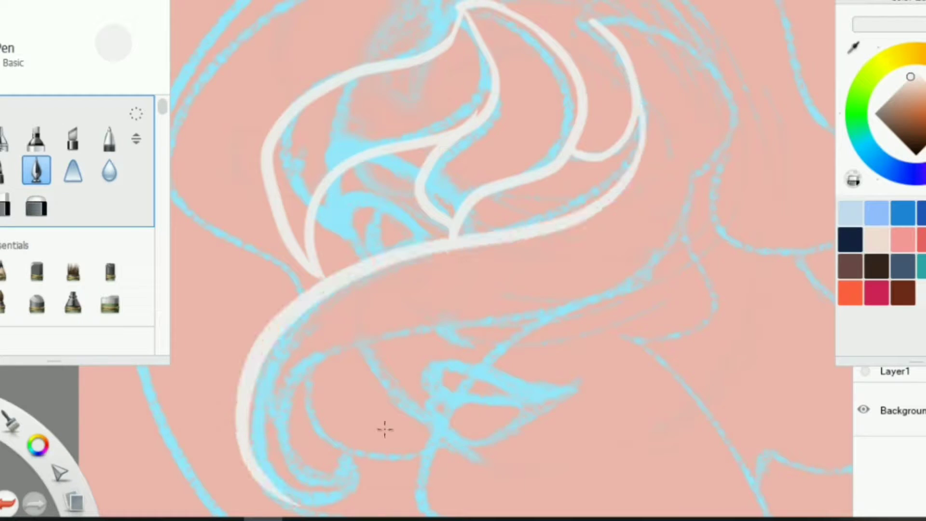
# - Ink the curled tip and the lower edge of the large lock back to the nape in off-white
pyautogui.moveTo(217, 248); pyautogui.dragTo(205, 180)
pyautogui.moveTo(275, 430); pyautogui.dragTo(455, 223)
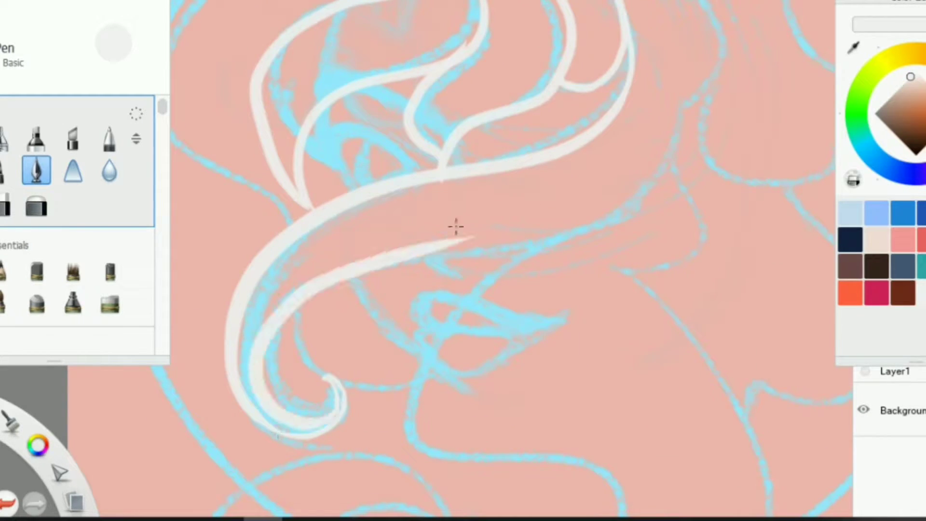
pyautogui.hotkey('ctrl', 'z')
pyautogui.moveTo(321, 374)
pyautogui.mouseDown()
pyautogui.moveTo(256, 414)
pyautogui.moveTo(671, 134)
pyautogui.mouseUp()
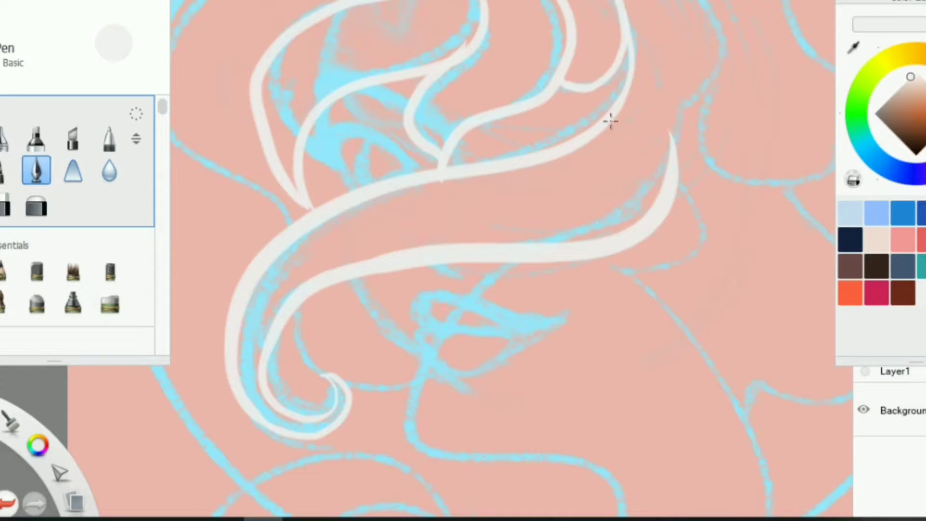
# - Try to ink the back-of-head curve from the rear strand's tip to the end of the large lock
pyautogui.scroll(-3, 610, 122)
pyautogui.moveTo(231, 113); pyautogui.dragTo(257, 132)
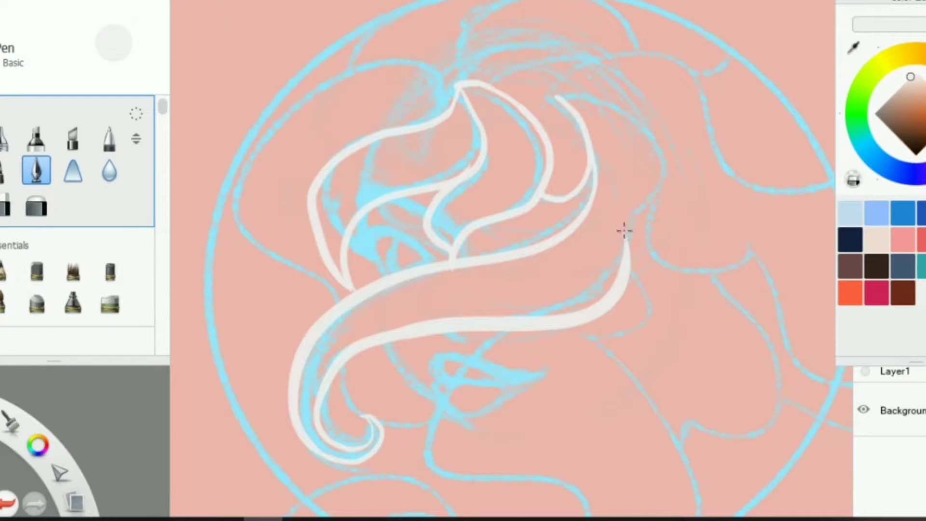
pyautogui.moveTo(624, 231)
pyautogui.mouseDown()
pyautogui.moveTo(555, 96)
pyautogui.moveTo(619, 225)
pyautogui.mouseUp()
pyautogui.hotkey('ctrl', 'z')
pyautogui.hotkey('ctrl', 'y')
pyautogui.hotkey('ctrl', 'z')
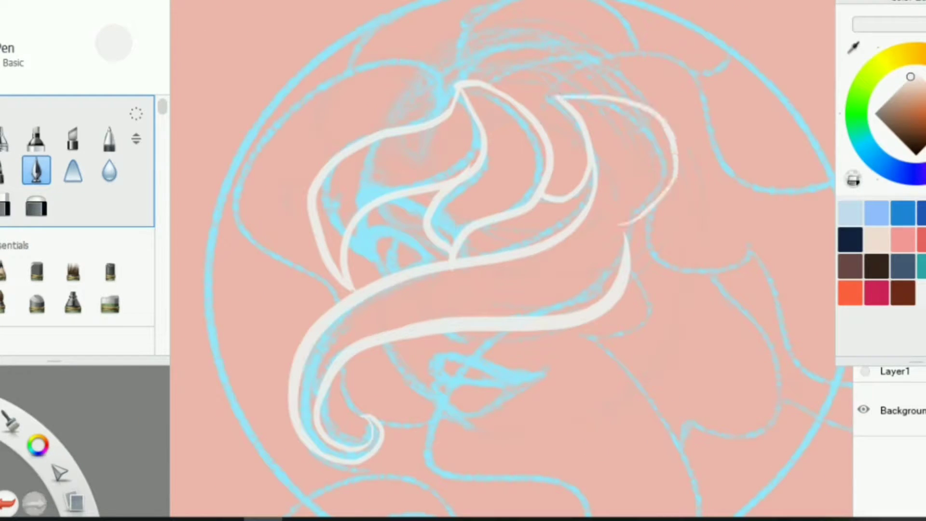
# - Ink a thicker off-white curve around the back of the head, joining the rear strand's tip to the large lock's end
pyautogui.scroll(3, 615, 206)
pyautogui.moveTo(453, 92); pyautogui.dragTo(352, 46)
pyautogui.moveTo(564, 296)
pyautogui.mouseDown()
pyautogui.moveTo(427, 72)
pyautogui.moveTo(554, 275)
pyautogui.mouseUp()
pyautogui.hotkey('ctrl', 'z')
pyautogui.hotkey('ctrl', 'z')
pyautogui.moveTo(438, 43)
pyautogui.mouseDown()
pyautogui.moveTo(574, 313)
pyautogui.moveTo(547, 269)
pyautogui.moveTo(566, 290)
pyautogui.mouseUp()
pyautogui.hotkey('ctrl', 'z')
pyautogui.hotkey('ctrl', 'z')
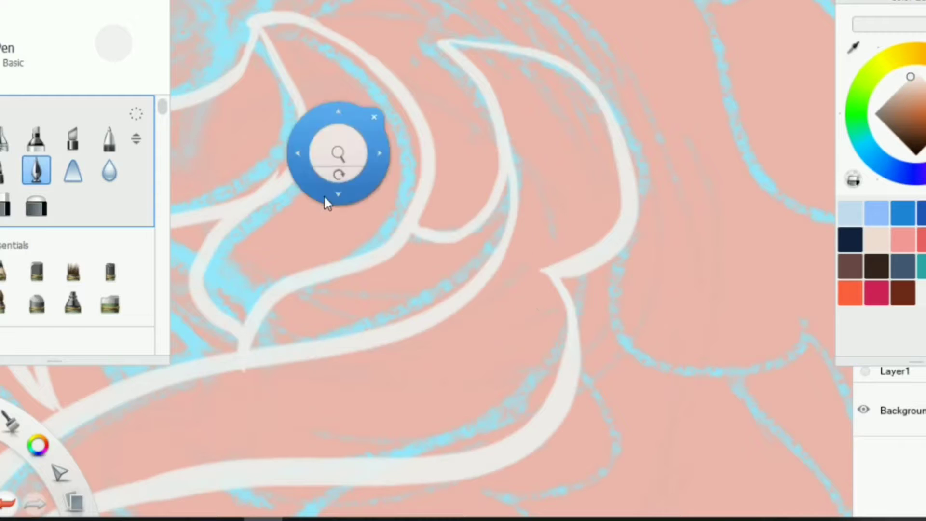
# - Ink the tapered eyebrow in off-white between the two front strands above the eye
pyautogui.scroll(-2, 624, 170)
pyautogui.moveTo(337, 82); pyautogui.dragTo(306, 21)
pyautogui.moveTo(442, 218); pyautogui.dragTo(502, 252)
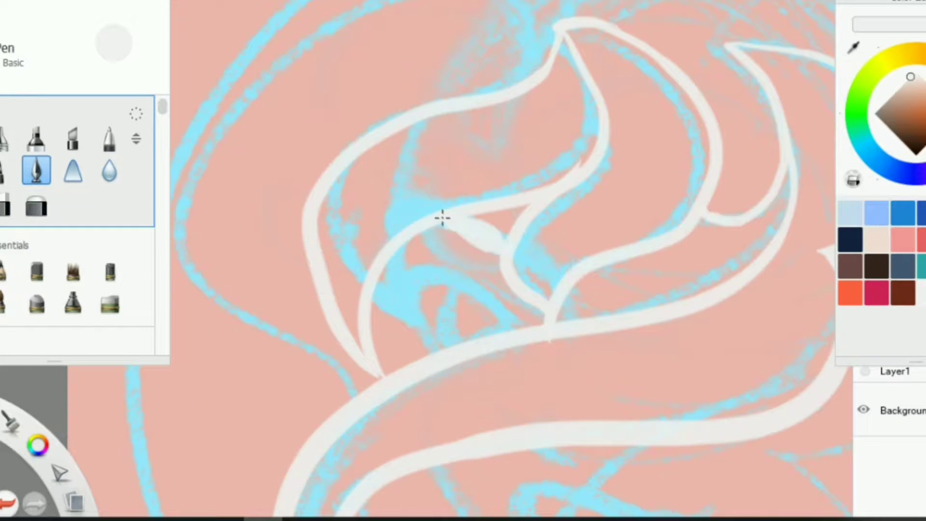
pyautogui.moveTo(422, 226); pyautogui.dragTo(537, 298)
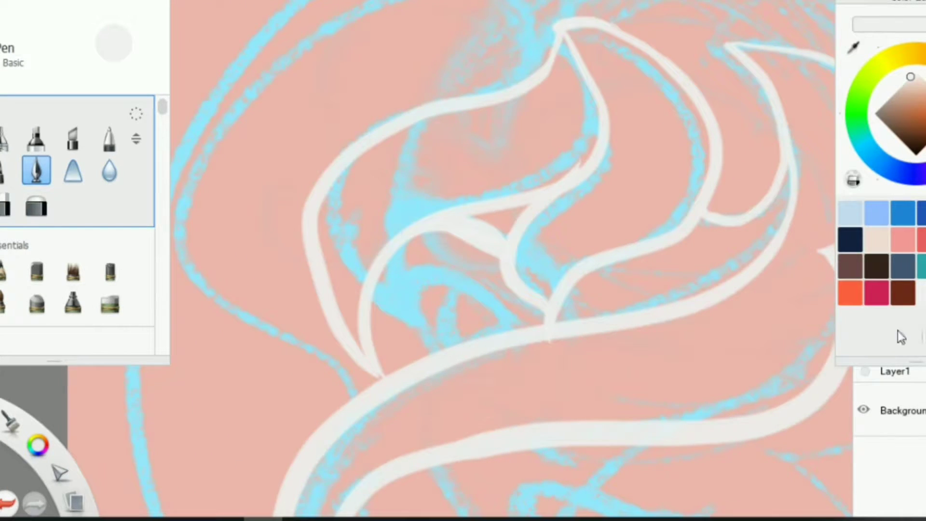
# - Hide the sketch layer and thicken the bend of the front hair strand above the eyebrow
pyautogui.scroll(-2, 897, 337)
pyautogui.click(865, 338)
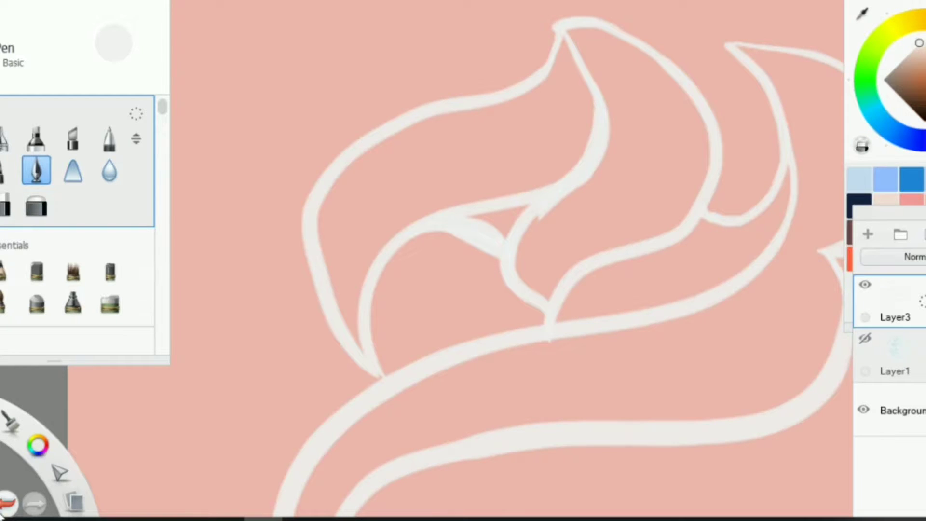
pyautogui.hotkey('ctrl', 'z')
pyautogui.hotkey('ctrl', 'y')
pyautogui.moveTo(601, 100); pyautogui.dragTo(591, 164)
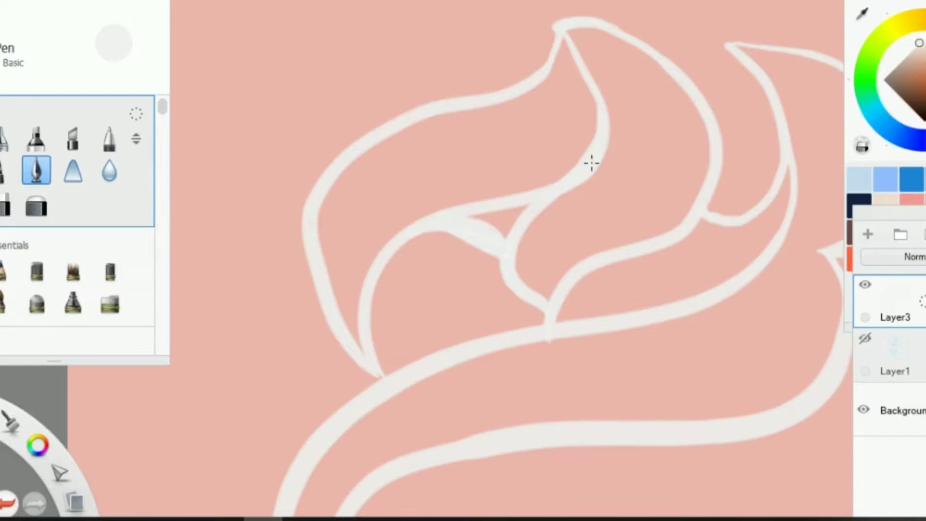
pyautogui.hotkey('ctrl', 'z')
pyautogui.hotkey('ctrl', 'y')
pyautogui.click(7, 504)
# - Trim the upper edge of the eyebrow with a smaller Eraser and return to the Inking Pen
pyautogui.click(6, 205)
pyautogui.click(484, 423)
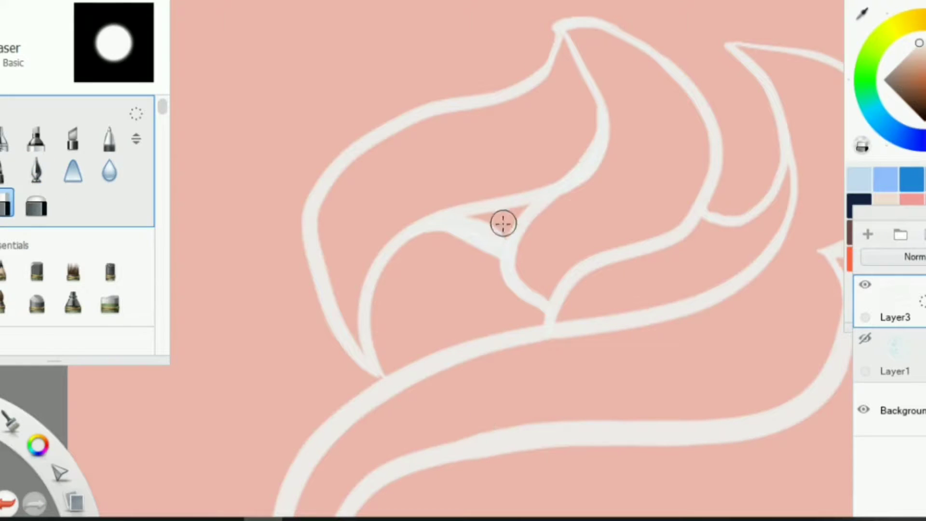
pyautogui.moveTo(502, 221); pyautogui.dragTo(521, 262)
pyautogui.hotkey('ctrl', 'z')
pyautogui.hotkey('ctrl', 'z')
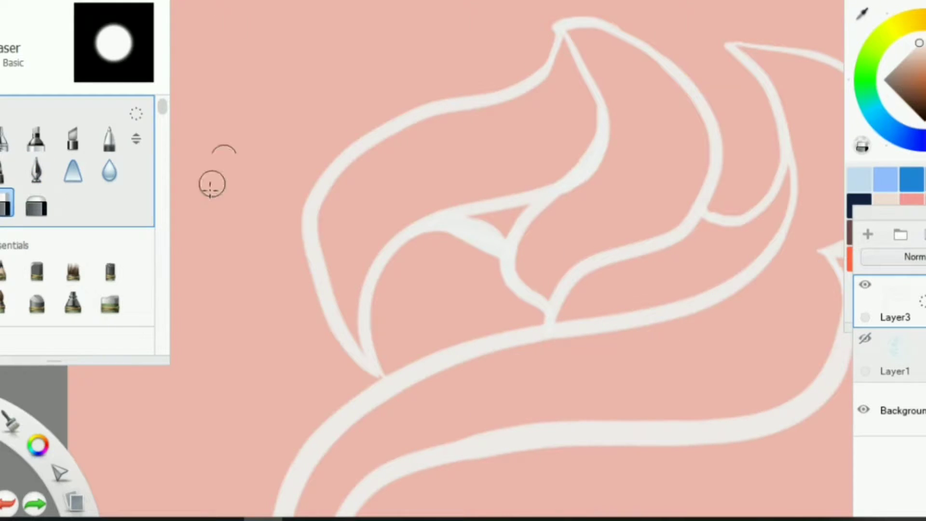
pyautogui.doubleClick(6, 205)
pyautogui.moveTo(346, 192); pyautogui.dragTo(340, 192)
pyautogui.click(490, 135)
pyautogui.moveTo(503, 230); pyautogui.dragTo(476, 215)
pyautogui.press('e')
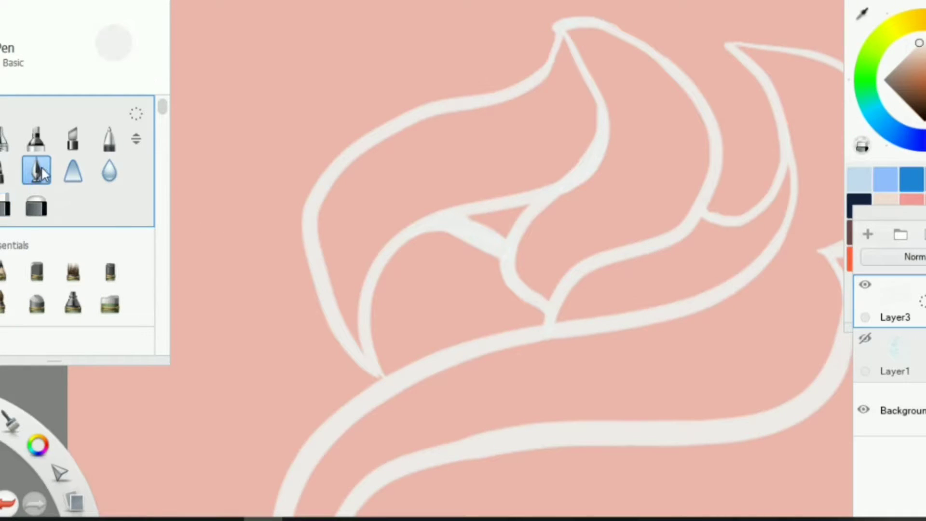
# - Show the sketch layer, set the Inking Pen size to 9.7 and ink the thick upper eyelid and lashes
pyautogui.click(865, 338)
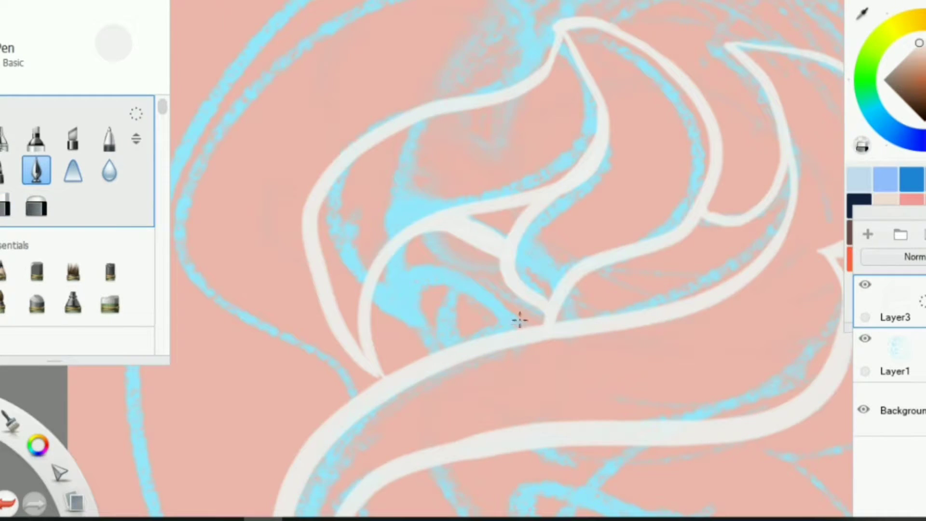
pyautogui.moveTo(520, 320); pyautogui.dragTo(413, 289)
pyautogui.hotkey('ctrl', 'z')
pyautogui.doubleClick(38, 171)
pyautogui.moveTo(378, 192); pyautogui.dragTo(360, 192)
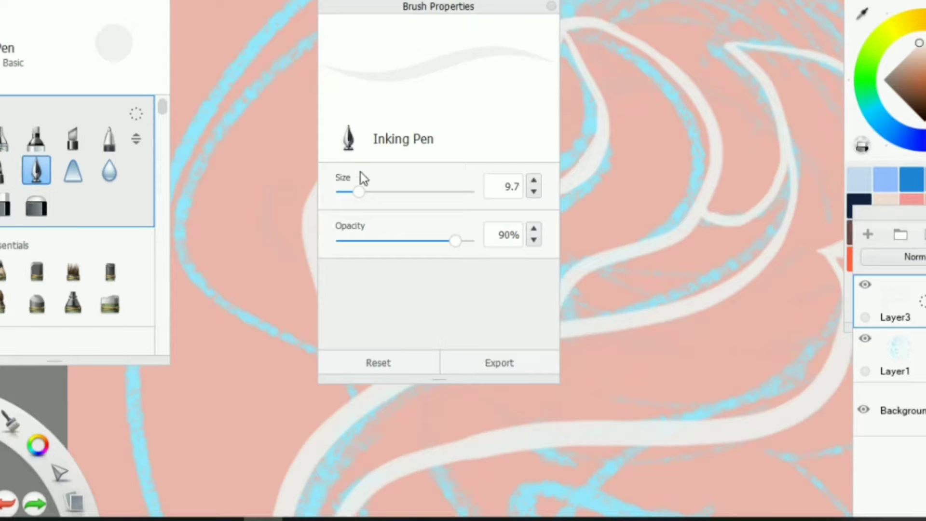
pyautogui.click(465, 299)
pyautogui.moveTo(512, 322); pyautogui.dragTo(375, 291)
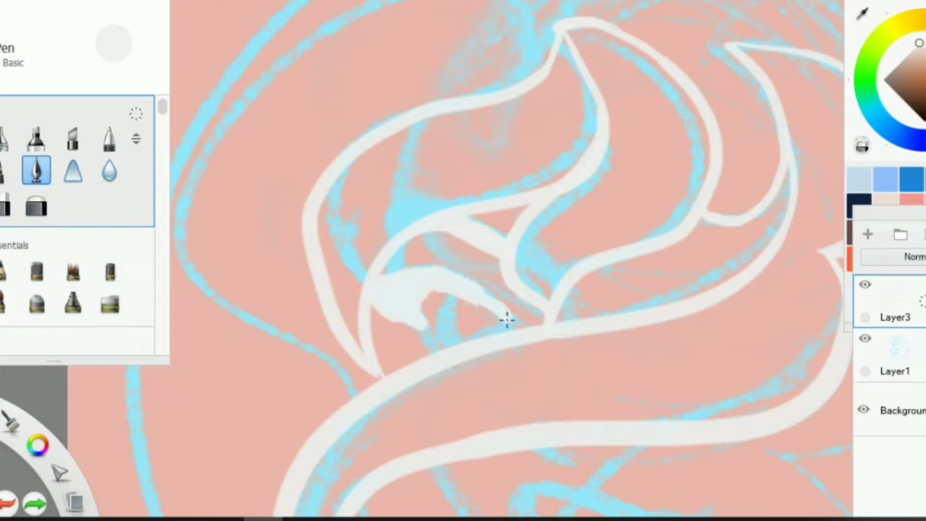
pyautogui.hotkey('ctrl', 'z')
pyautogui.moveTo(378, 314); pyautogui.dragTo(508, 320)
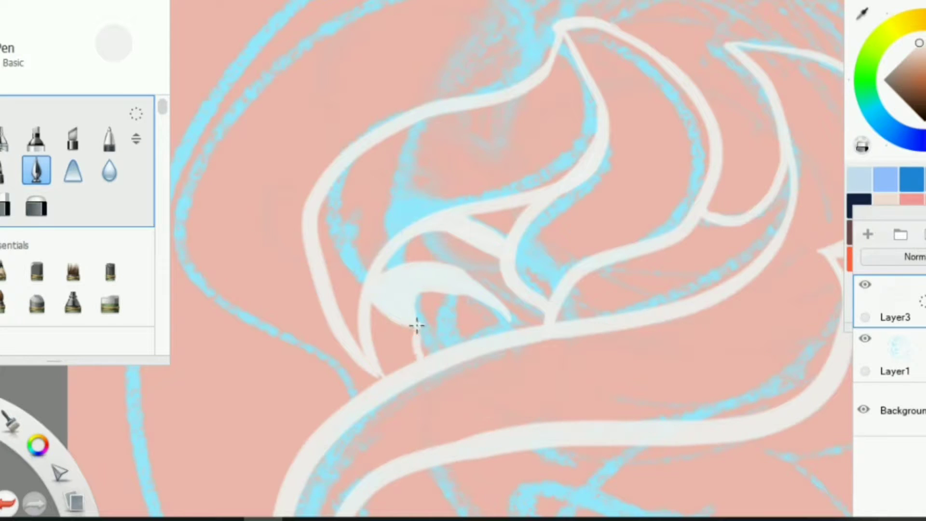
# - Ink the front edge of the eye and the iris down to the large lock
pyautogui.hotkey('ctrl', 'z')
pyautogui.moveTo(434, 352); pyautogui.dragTo(413, 320)
pyautogui.moveTo(457, 352); pyautogui.dragTo(451, 289)
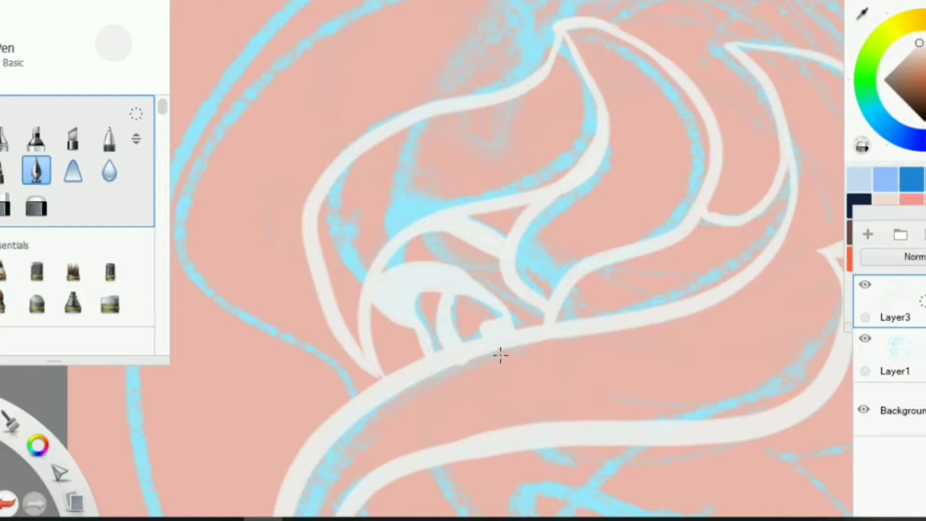
# - Ink the big outer front lock from the peak of the hair around to the large lock's outer edge
pyautogui.press('space')
pyautogui.scroll(-3, 410, 149)
pyautogui.moveTo(385, 141); pyautogui.dragTo(293, 188)
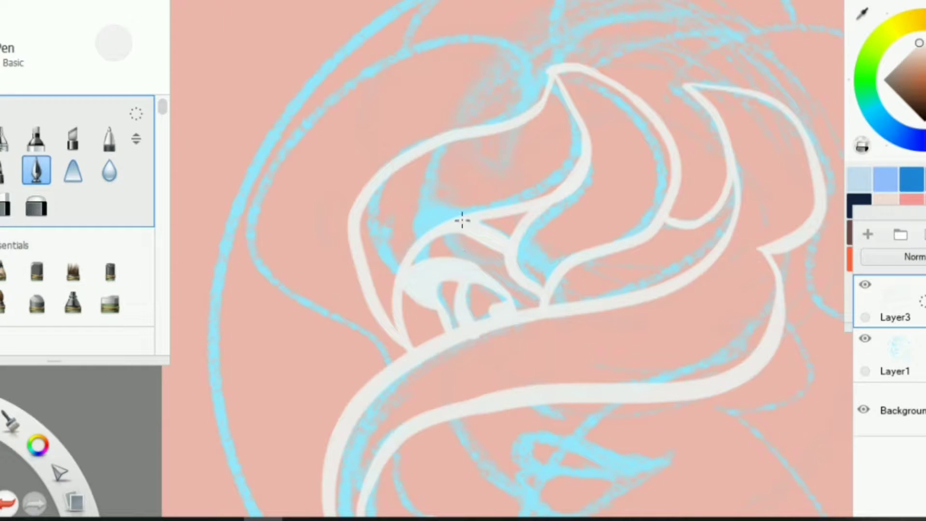
pyautogui.moveTo(551, 64); pyautogui.dragTo(390, 361)
pyautogui.hotkey('ctrl', 'z')
pyautogui.moveTo(551, 63); pyautogui.dragTo(316, 393)
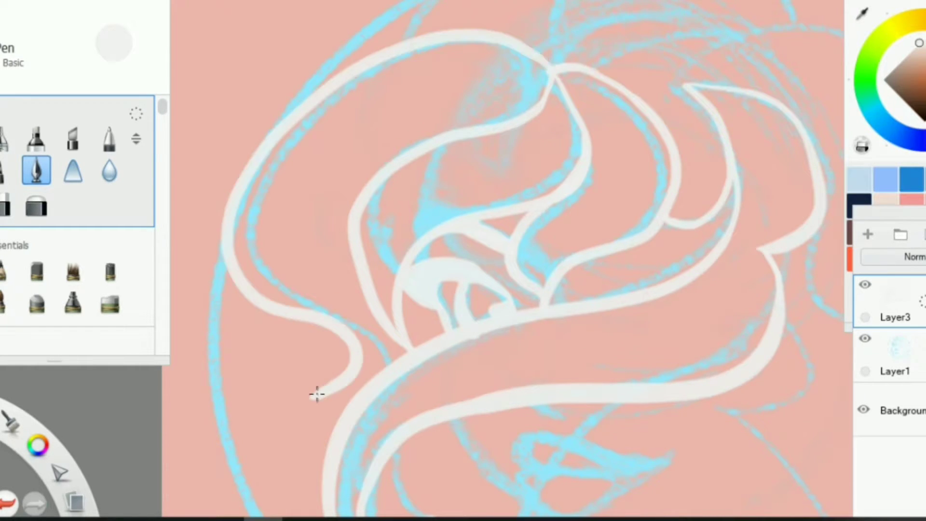
pyautogui.hotkey('ctrl', 'z')
pyautogui.moveTo(318, 338)
pyautogui.mouseDown()
pyautogui.moveTo(546, 70)
pyautogui.moveTo(340, 415)
pyautogui.mouseUp()
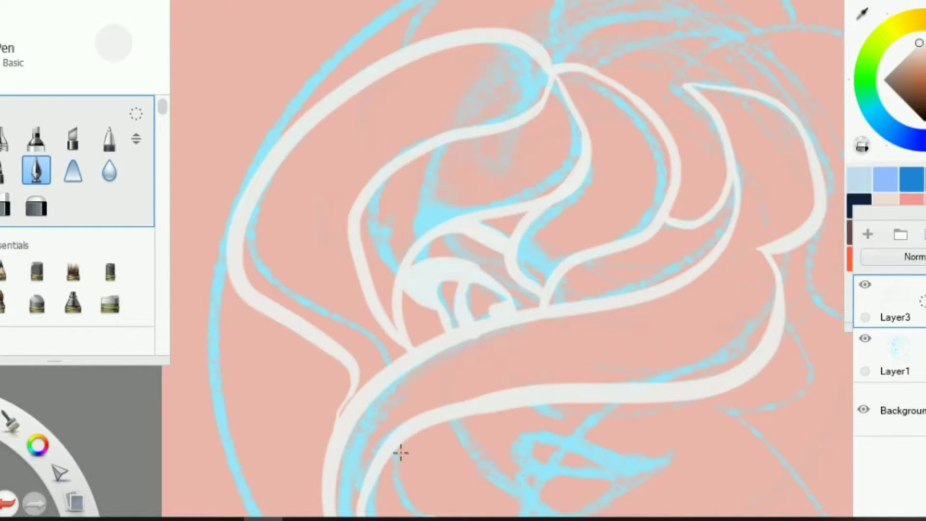
# - Ink the nose lines below the large lock and the front contour of the lips
pyautogui.press('space')
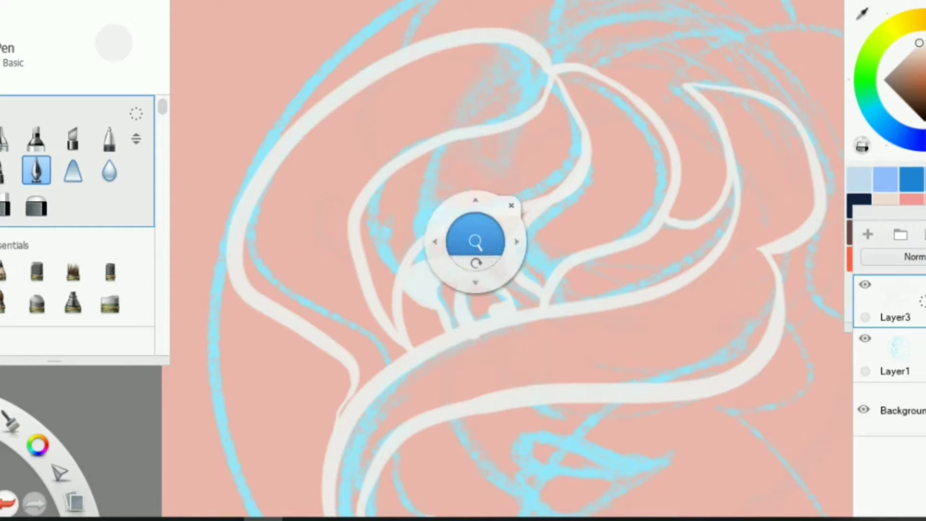
pyautogui.moveTo(476, 244)
pyautogui.mouseDown()
pyautogui.moveTo(447, 202)
pyautogui.moveTo(430, 436)
pyautogui.mouseUp()
pyautogui.moveTo(501, 332); pyautogui.dragTo(336, 330)
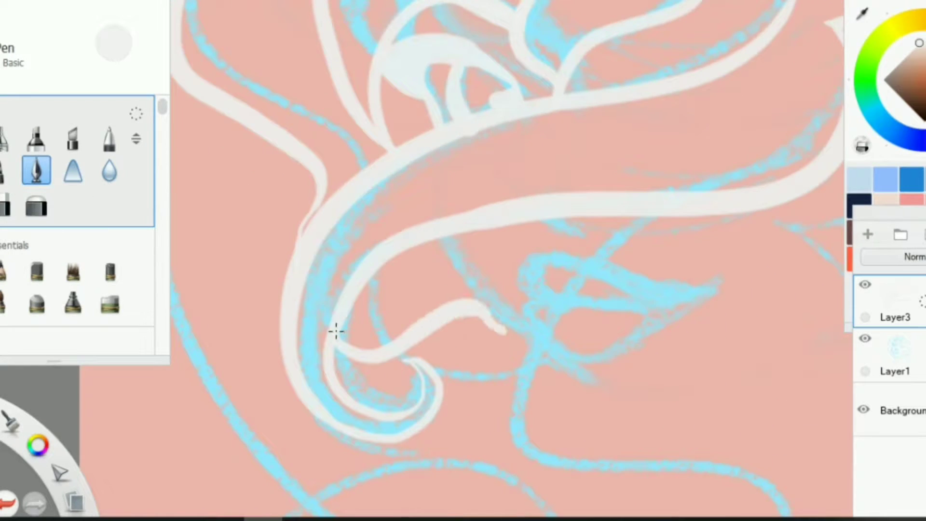
pyautogui.moveTo(450, 232); pyautogui.dragTo(545, 345)
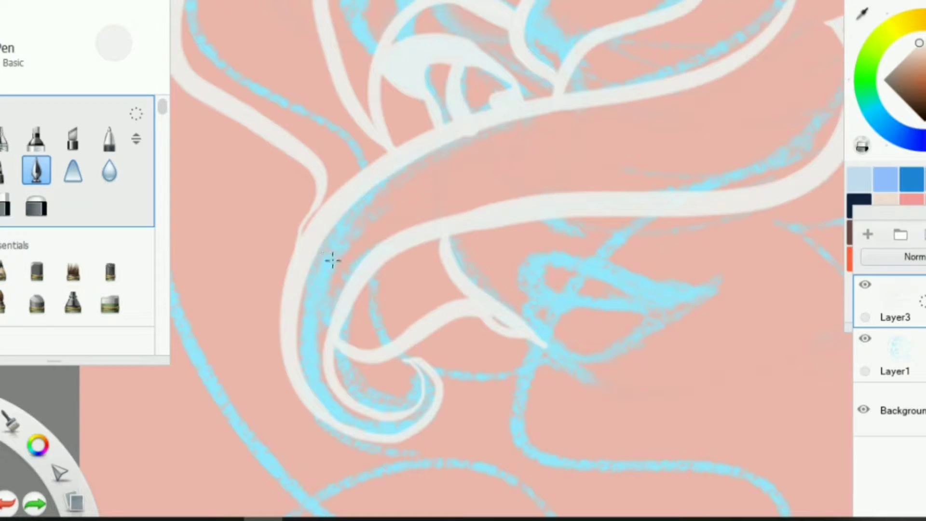
pyautogui.hotkey('ctrl', 'z')
pyautogui.hotkey('ctrl', 'z')
pyautogui.hotkey('ctrl', 'y')
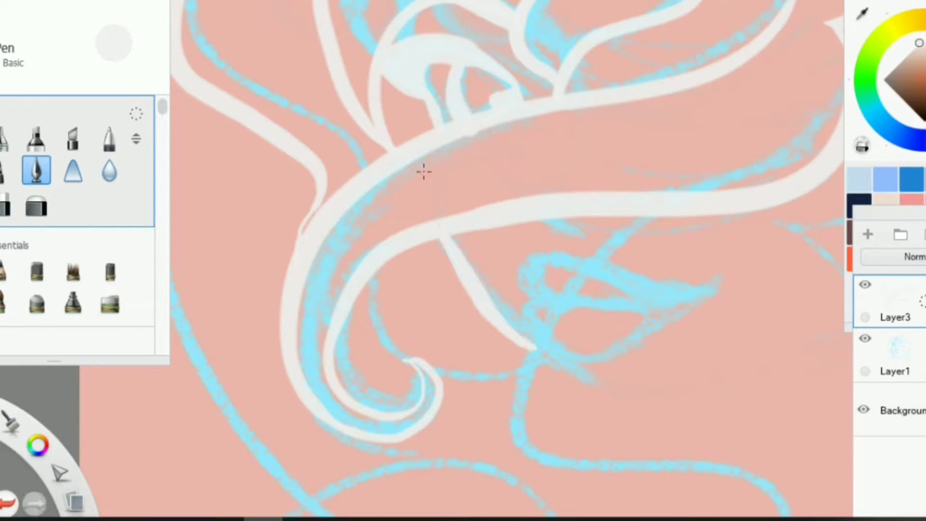
pyautogui.moveTo(352, 298); pyautogui.dragTo(521, 393)
pyautogui.moveTo(581, 261)
pyautogui.mouseDown()
pyautogui.moveTo(520, 284)
pyautogui.moveTo(532, 296)
pyautogui.mouseUp()
# - Ink the curved strand rising from the peak of the front hair over the top of the head
pyautogui.scroll(-3, 404, 134)
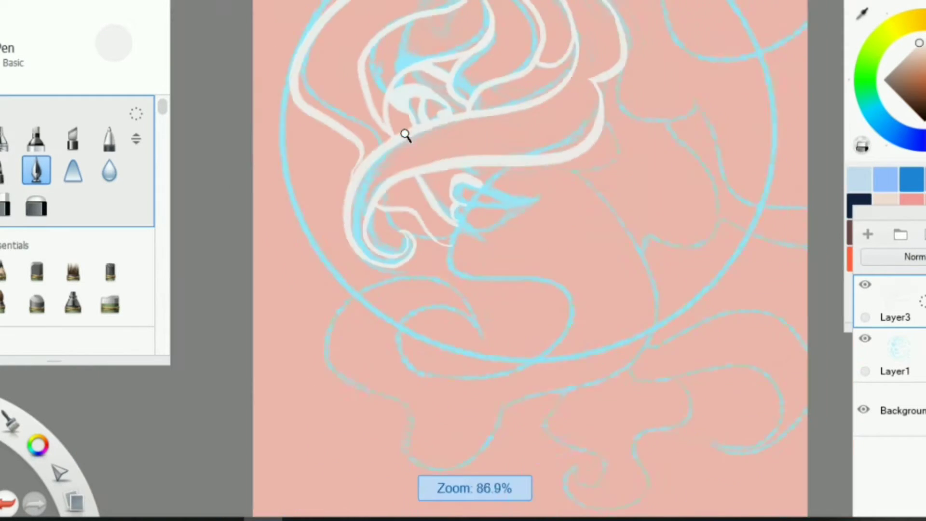
pyautogui.moveTo(403, 135)
pyautogui.mouseDown()
pyautogui.moveTo(600, 45)
pyautogui.moveTo(432, 30)
pyautogui.moveTo(498, 105)
pyautogui.mouseUp()
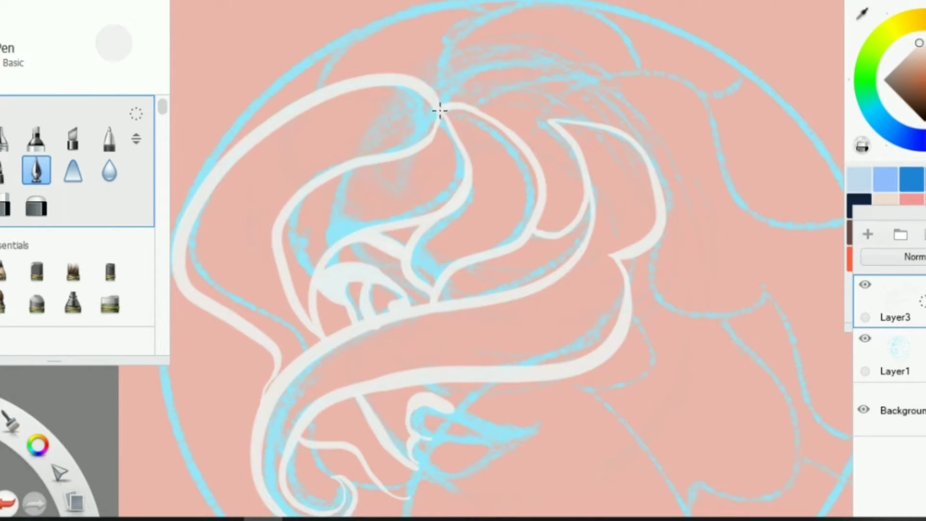
pyautogui.moveTo(434, 103); pyautogui.dragTo(526, 1)
# - Ink the wavy lock from the rear strand's tip to the canvas edge, plus two strands branching upward from it
pyautogui.scroll(-2, 670, 221)
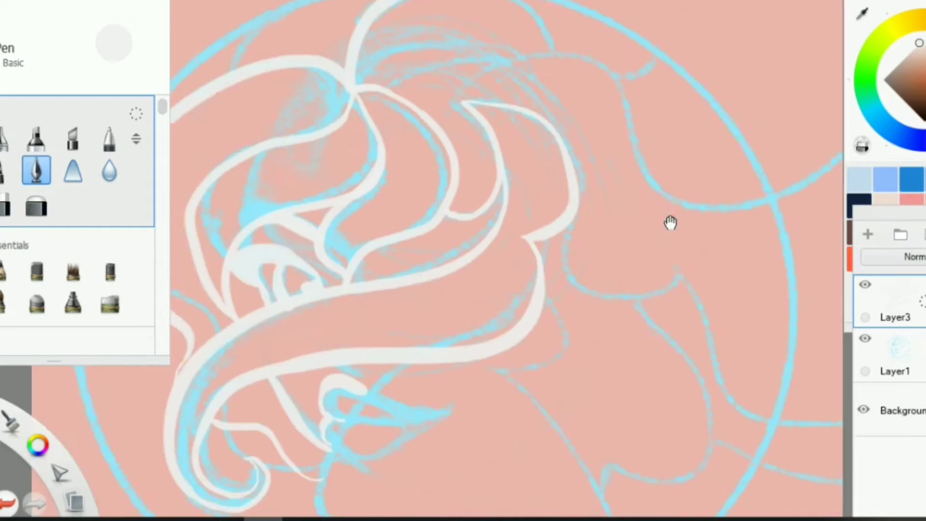
pyautogui.moveTo(669, 222)
pyautogui.mouseDown()
pyautogui.moveTo(279, 15)
pyautogui.moveTo(269, 108)
pyautogui.mouseUp()
pyautogui.moveTo(384, 112); pyautogui.dragTo(769, 249)
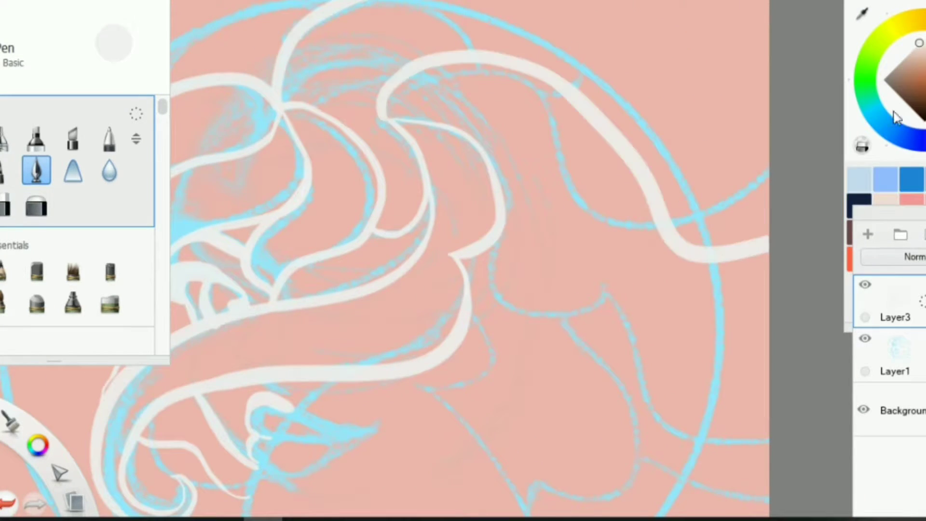
pyautogui.hotkey('ctrl', 'z')
pyautogui.moveTo(769, 188); pyautogui.dragTo(388, 120)
pyautogui.moveTo(453, 1); pyautogui.dragTo(521, 70)
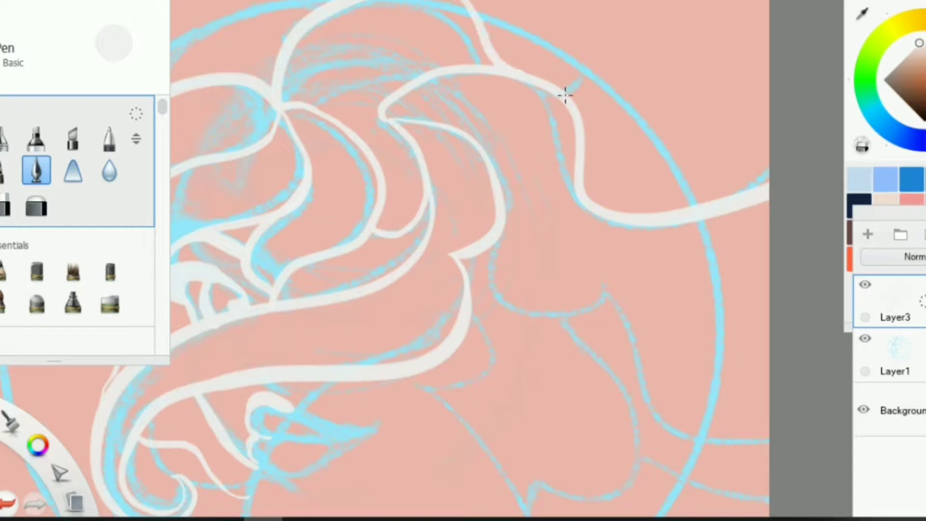
pyautogui.moveTo(565, 95); pyautogui.dragTo(688, 39)
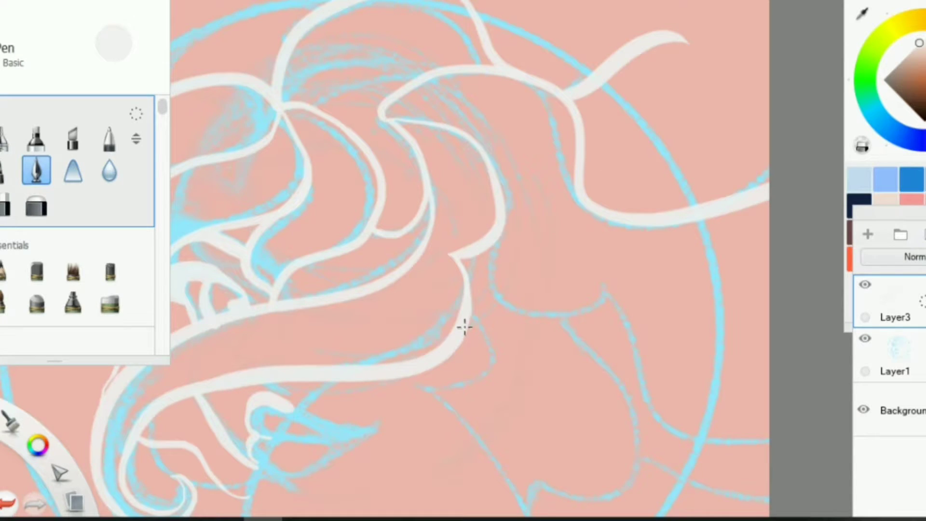
# - Ink the U-shaped curve behind the head and the strand flowing from its tip to the canvas edge
pyautogui.moveTo(496, 233); pyautogui.dragTo(606, 268)
pyautogui.moveTo(770, 434); pyautogui.dragTo(607, 292)
pyautogui.hotkey('ctrl', 'z')
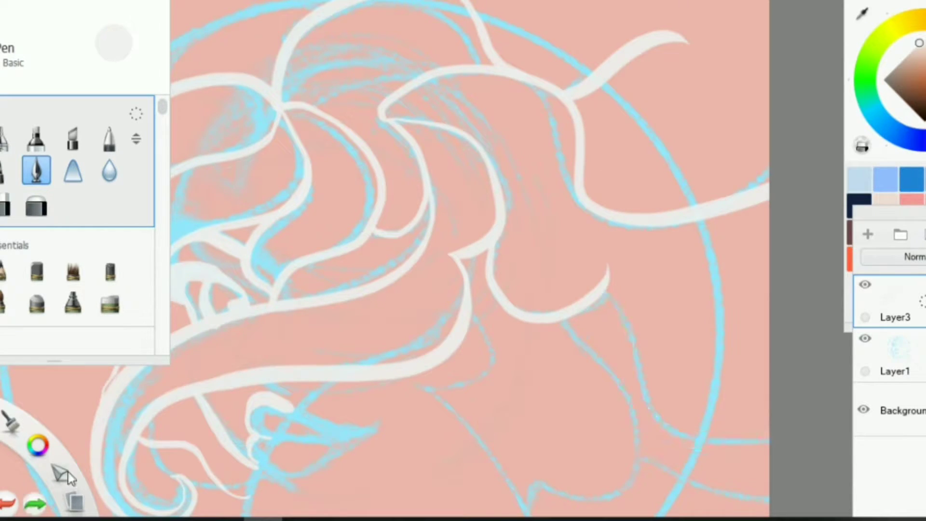
pyautogui.moveTo(770, 437); pyautogui.dragTo(607, 292)
# - Ink the jaw, neck, ear and curling lower lock in off-white, checking the lines with the sketch layer hidden
pyautogui.scroll(5, 596, 389)
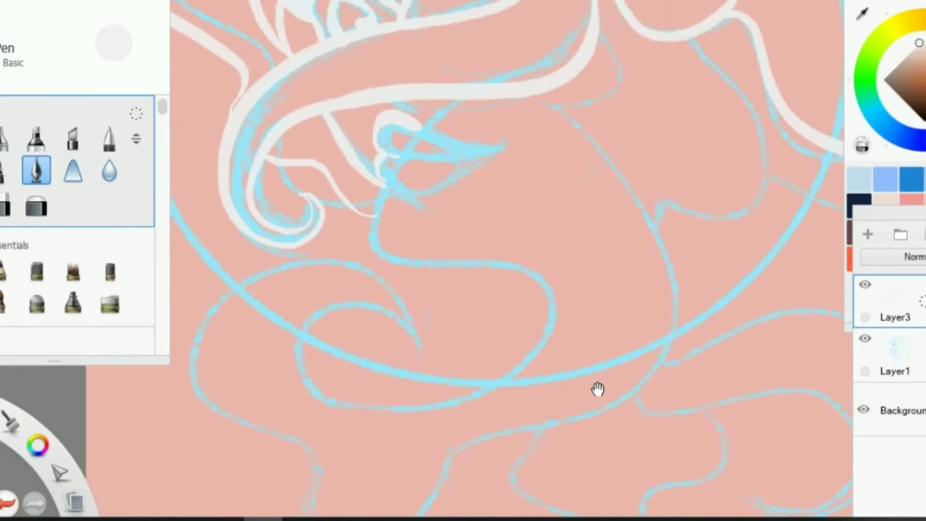
pyautogui.hotkey('ctrl', 'z')
pyautogui.moveTo(501, 22)
pyautogui.mouseDown()
pyautogui.moveTo(439, 283)
pyautogui.moveTo(265, 459)
pyautogui.mouseUp()
pyautogui.hotkey('ctrl', 'z')
pyautogui.moveTo(444, 265)
pyautogui.mouseDown()
pyautogui.moveTo(683, 171)
pyautogui.moveTo(615, 70)
pyautogui.moveTo(613, 3)
pyautogui.mouseUp()
pyautogui.hotkey('ctrl', 'z')
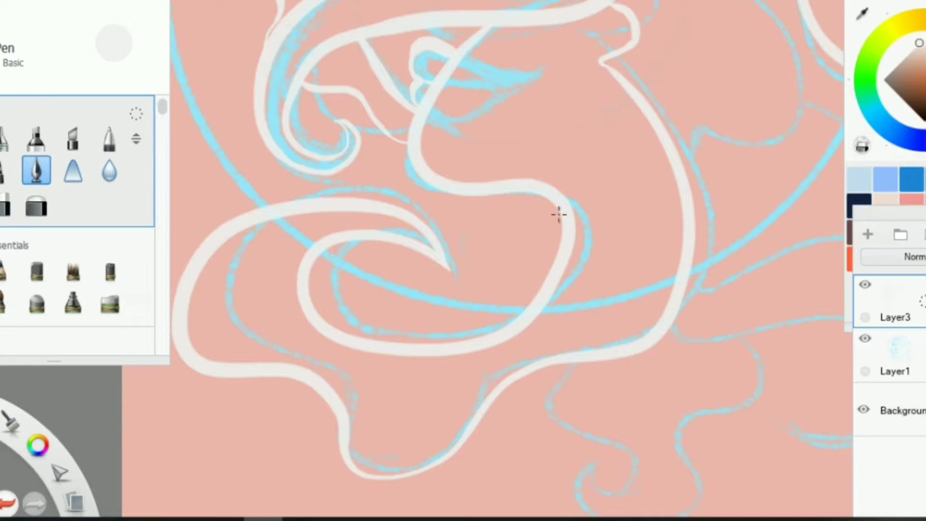
pyautogui.click(865, 338)
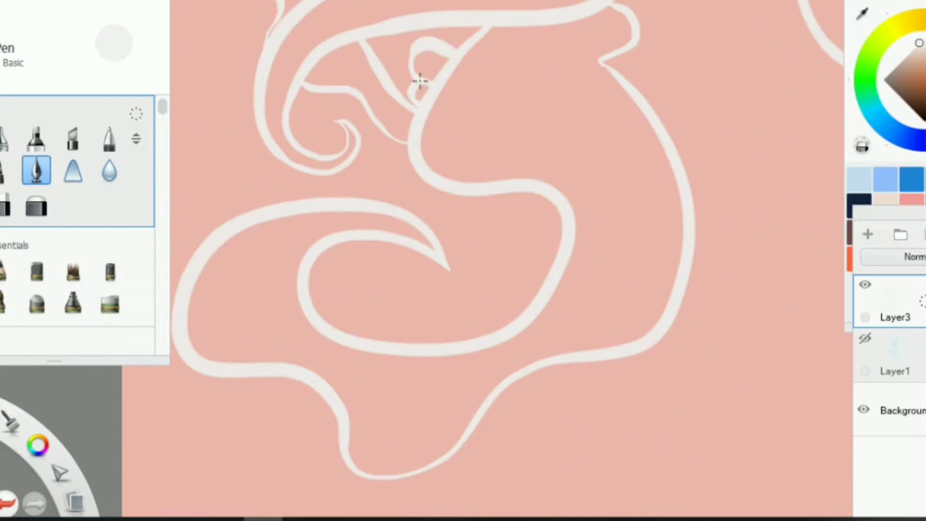
pyautogui.click(865, 338)
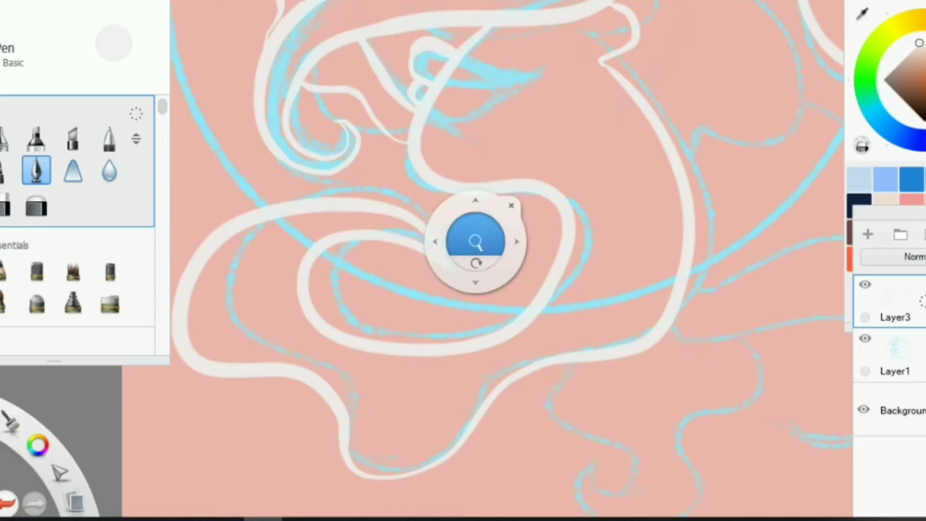
# - Ink the looped lock behind the neck and the wavy strand from the nape to the canvas edge
pyautogui.moveTo(475, 232)
pyautogui.mouseDown()
pyautogui.moveTo(488, 111)
pyautogui.moveTo(593, 109)
pyautogui.moveTo(539, 205)
pyautogui.moveTo(666, 190)
pyautogui.moveTo(554, 43)
pyautogui.moveTo(531, 221)
pyautogui.moveTo(261, 203)
pyautogui.mouseUp()
pyautogui.moveTo(207, 251); pyautogui.dragTo(191, 283)
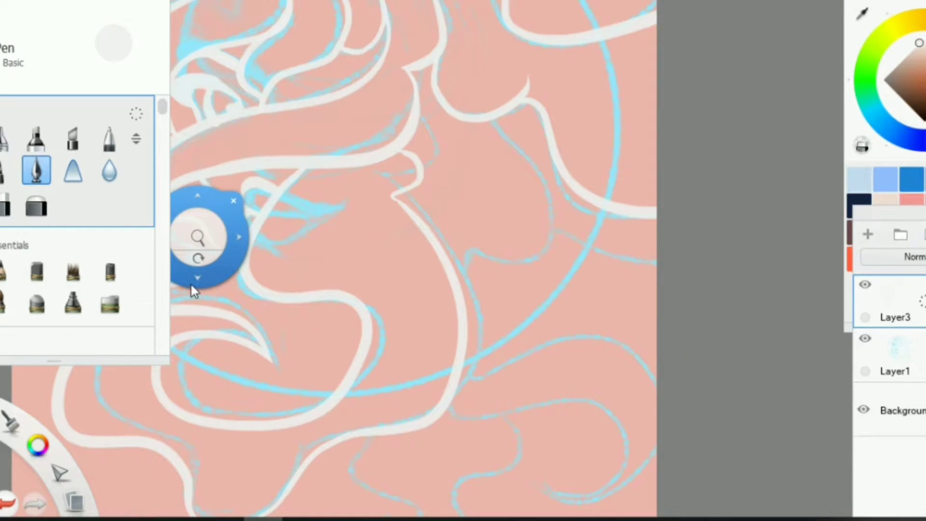
pyautogui.moveTo(463, 299); pyautogui.dragTo(487, 114)
pyautogui.moveTo(463, 363); pyautogui.dragTo(655, 355)
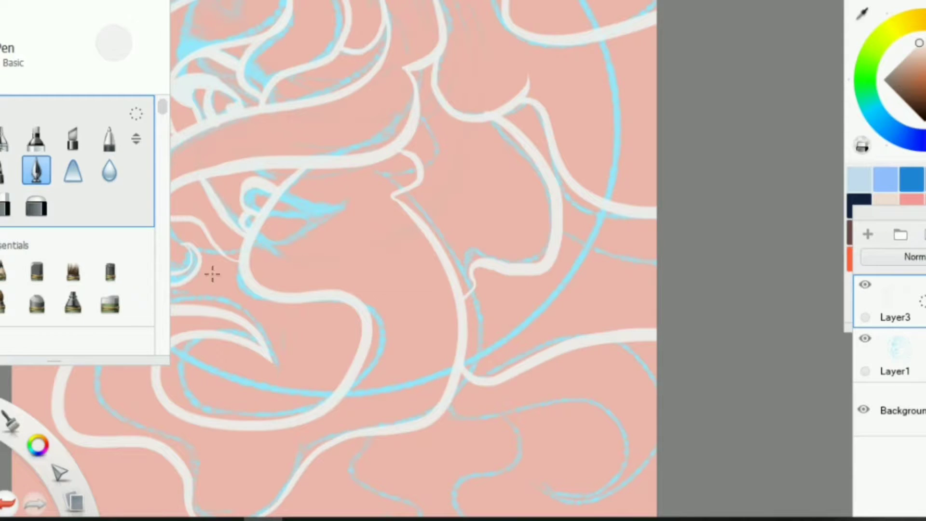
# - Replace the nape strand with one that arches and slopes down to the canvas edge
pyautogui.hotkey('ctrl', 'z')
pyautogui.hotkey('ctrl', 'z')
pyautogui.moveTo(463, 363)
pyautogui.mouseDown()
pyautogui.moveTo(656, 355)
pyautogui.moveTo(463, 374)
pyautogui.mouseUp()
pyautogui.hotkey('ctrl', 'z')
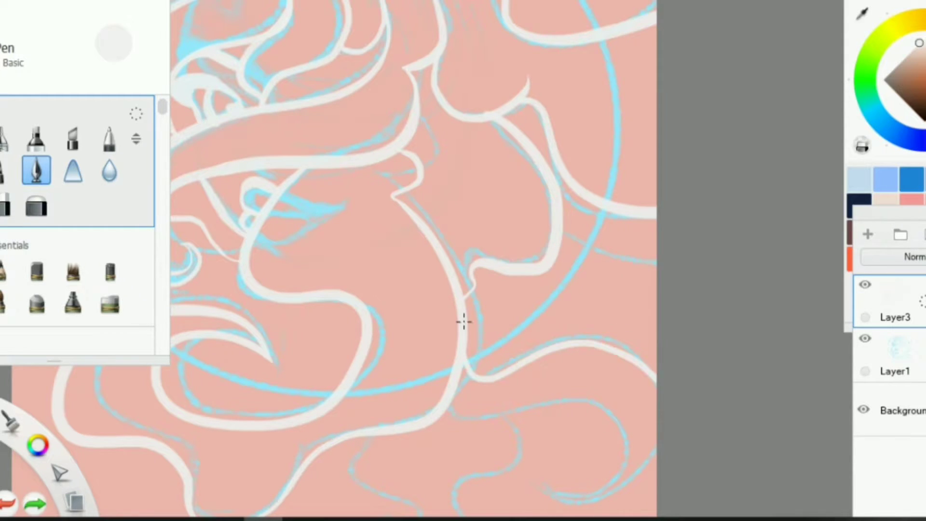
# - Ink the large hooked lock below the nape strand, joining its loop to the curve coming from the canvas edge
pyautogui.moveTo(656, 434); pyautogui.dragTo(451, 388)
pyautogui.hotkey('ctrl', 'z')
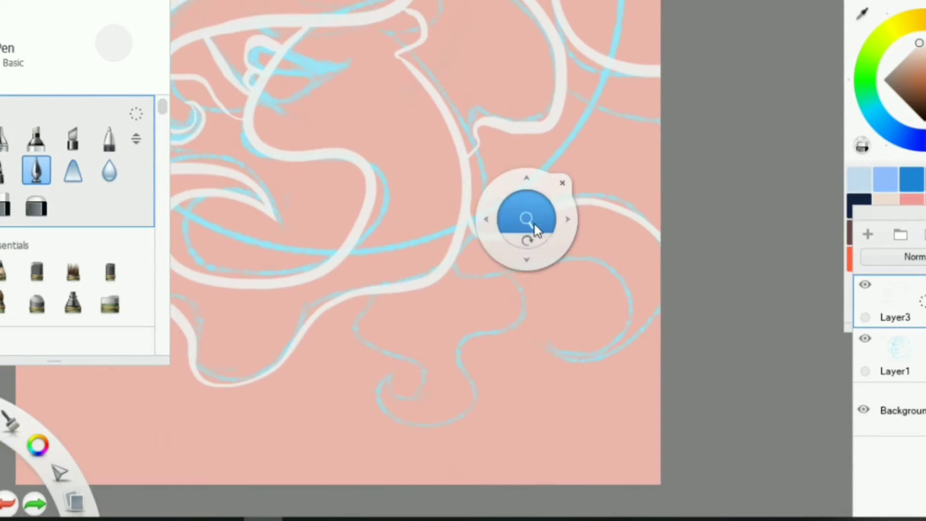
pyautogui.moveTo(527, 217); pyautogui.dragTo(217, 269)
pyautogui.moveTo(685, 367); pyautogui.dragTo(516, 401)
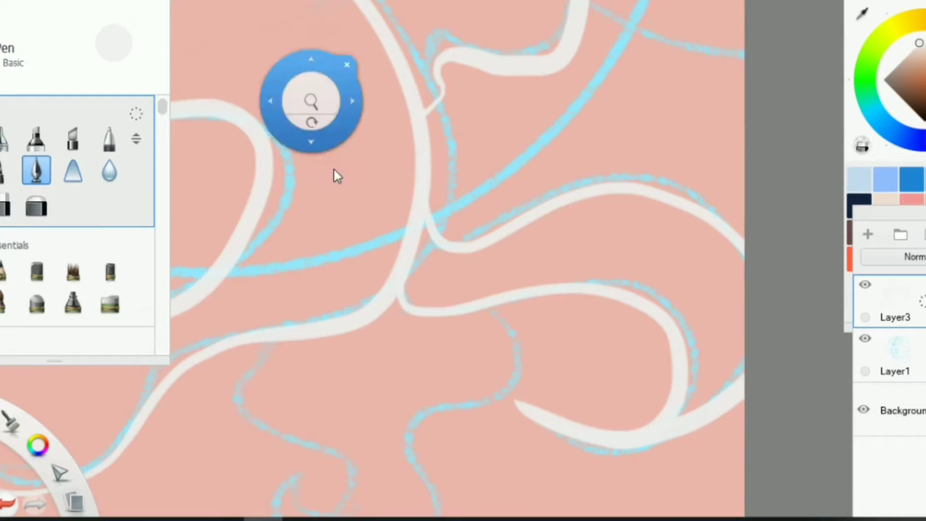
# - Ink both sides of the wavy lock hanging under the neck, ending in a small curl
pyautogui.moveTo(337, 173)
pyautogui.mouseDown()
pyautogui.moveTo(347, 169)
pyautogui.moveTo(530, 309)
pyautogui.moveTo(574, 126)
pyautogui.mouseUp()
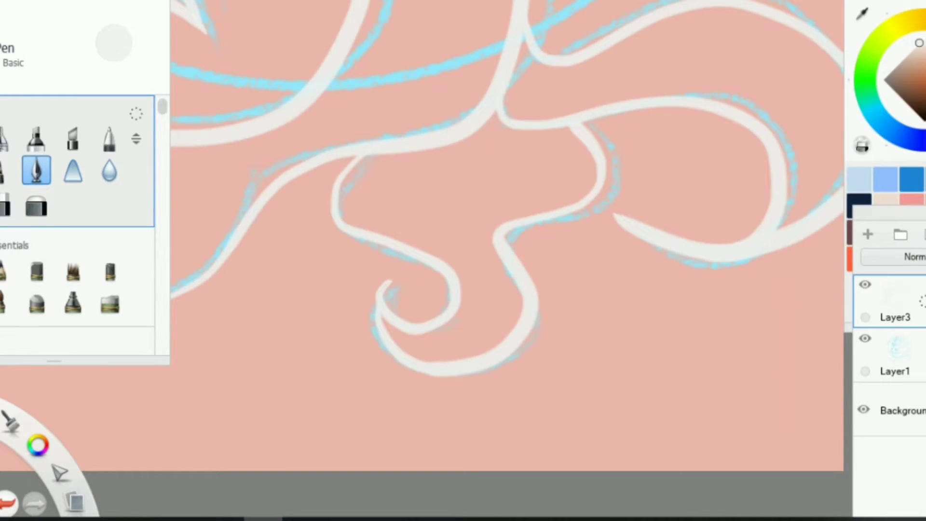
pyautogui.moveTo(714, 239)
pyautogui.mouseDown()
pyautogui.moveTo(612, 91)
pyautogui.moveTo(432, 257)
pyautogui.moveTo(615, 282)
pyautogui.mouseUp()
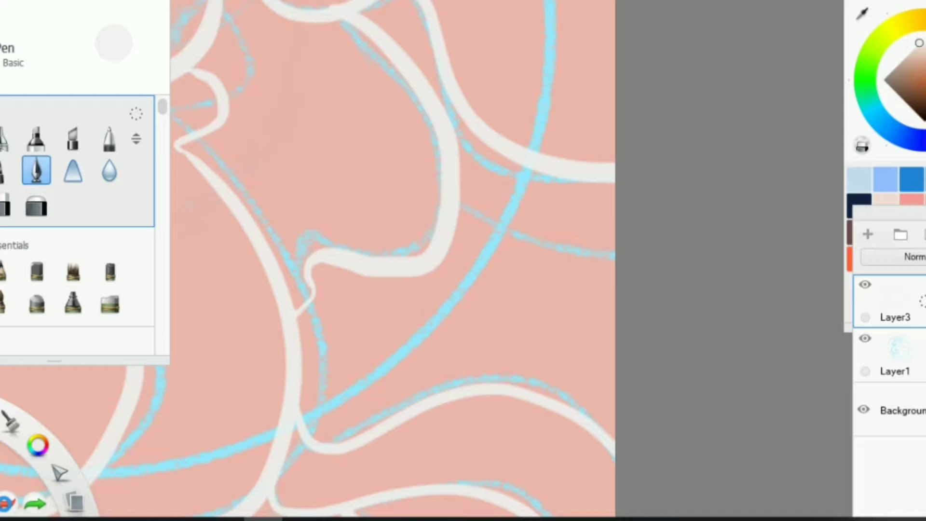
pyautogui.click(12, 499)
# - Ink a strand from the rear lock's lower corner to the canvas edge and one rising above the forehead, checking with the sketch hidden
pyautogui.moveTo(437, 270); pyautogui.dragTo(615, 303)
pyautogui.scroll(-5, 296, 232)
pyautogui.moveTo(667, 212); pyautogui.dragTo(643, 212)
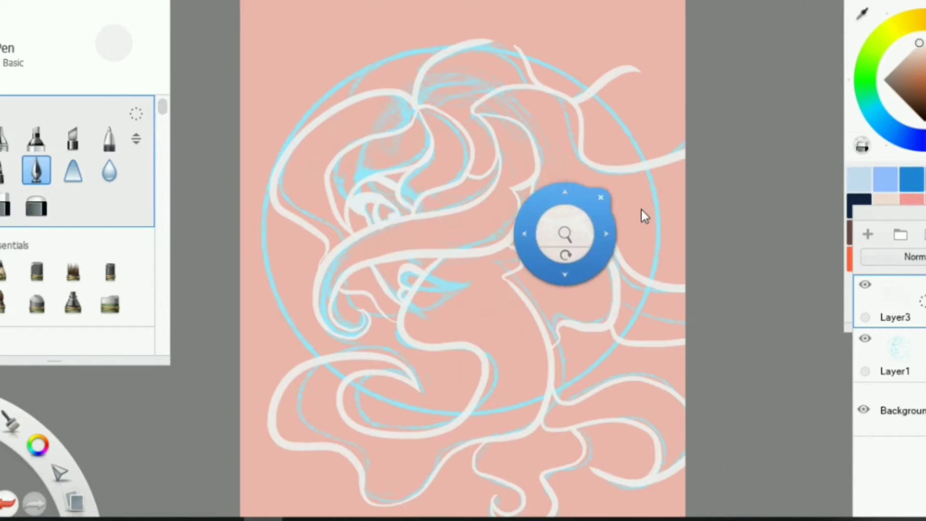
pyautogui.moveTo(343, 95); pyautogui.dragTo(383, 31)
pyautogui.click(865, 339)
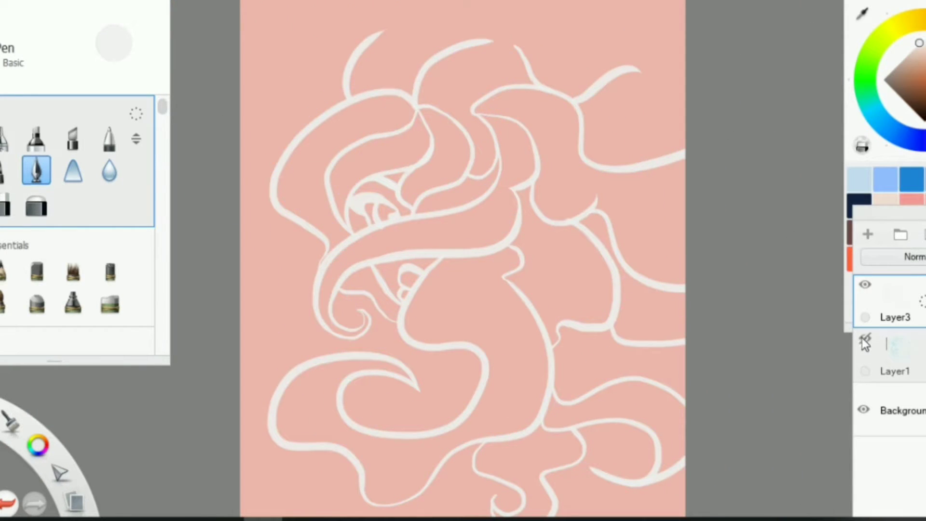
pyautogui.click(865, 340)
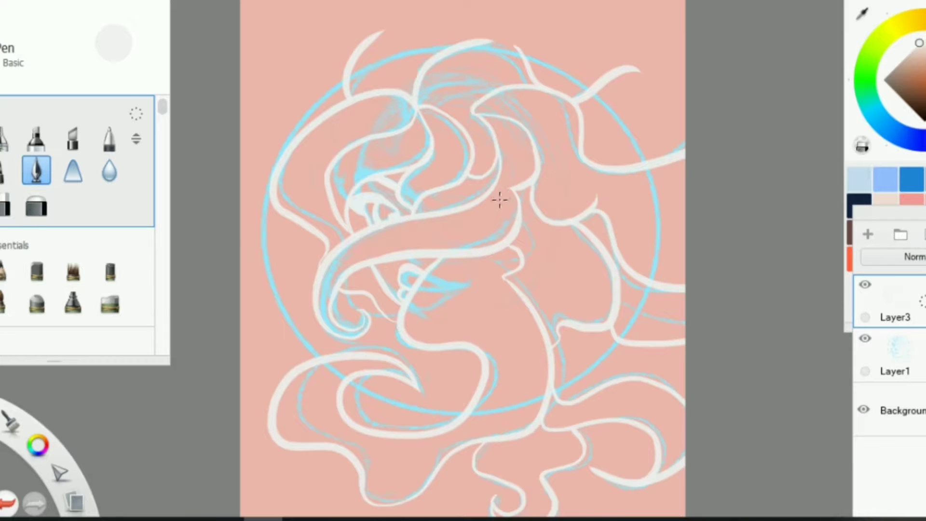
# - Try the Inktober fountain pen with a test stroke across the lock over the face
pyautogui.scroll(5, 420, 310)
pyautogui.moveTo(420, 310); pyautogui.dragTo(217, 179)
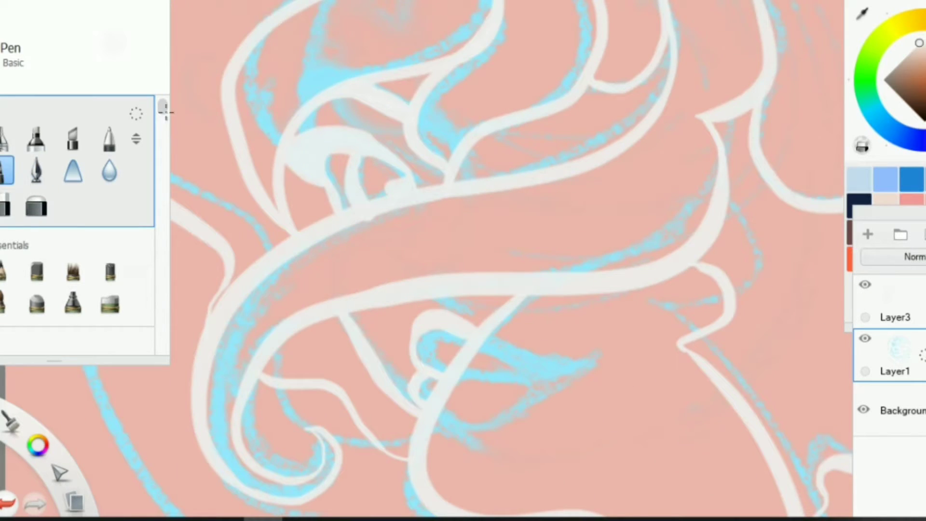
pyautogui.moveTo(163, 107)
pyautogui.mouseDown()
pyautogui.moveTo(161, 241)
pyautogui.moveTo(159, 231)
pyautogui.mouseUp()
pyautogui.click(110, 182)
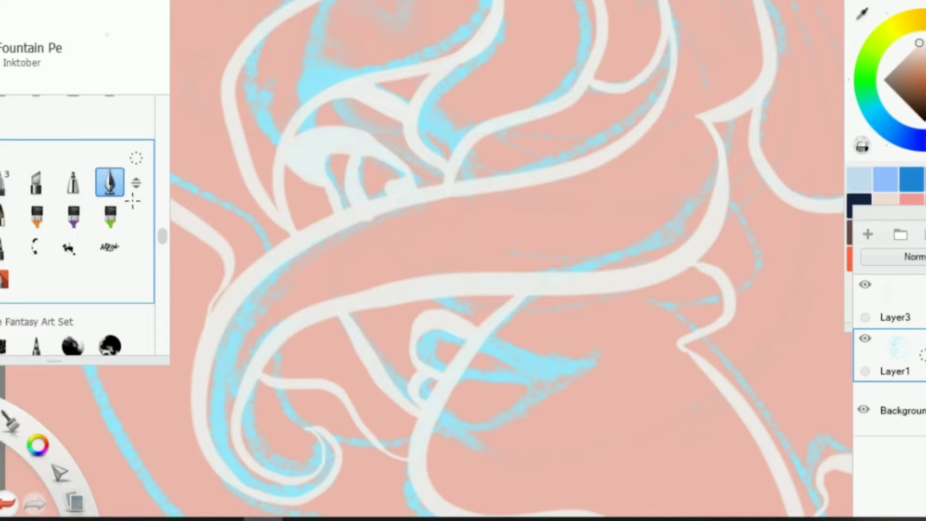
pyautogui.moveTo(487, 222); pyautogui.dragTo(396, 249)
pyautogui.hotkey('ctrl', 'z')
# - Choose the Manga Basics Brush Pen and test it with a stroke across the lock over the face
pyautogui.moveTo(162, 237); pyautogui.dragTo(162, 292)
pyautogui.click(72, 239)
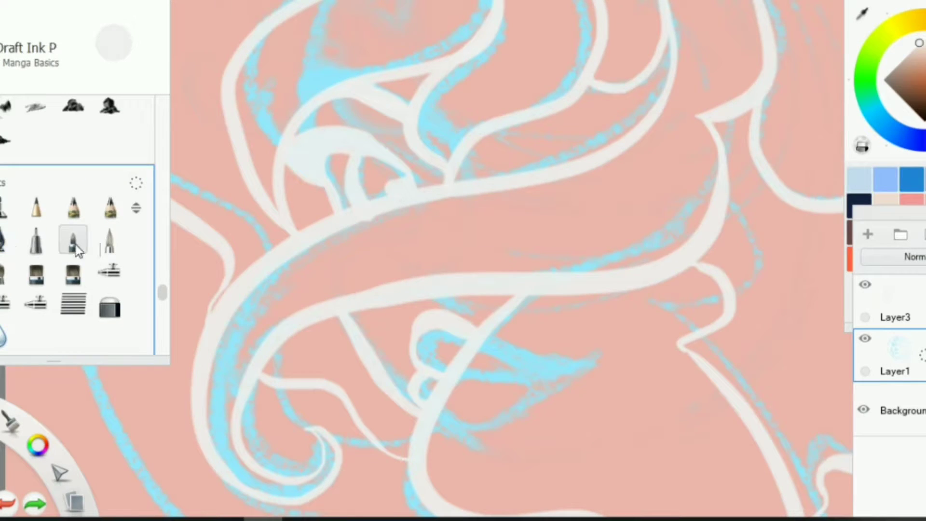
pyautogui.moveTo(586, 182); pyautogui.dragTo(371, 232)
pyautogui.hotkey('ctrl', 'z')
# - Add a layer between the line art and the sketch, choose brown, and try painting the iris
pyautogui.click(868, 235)
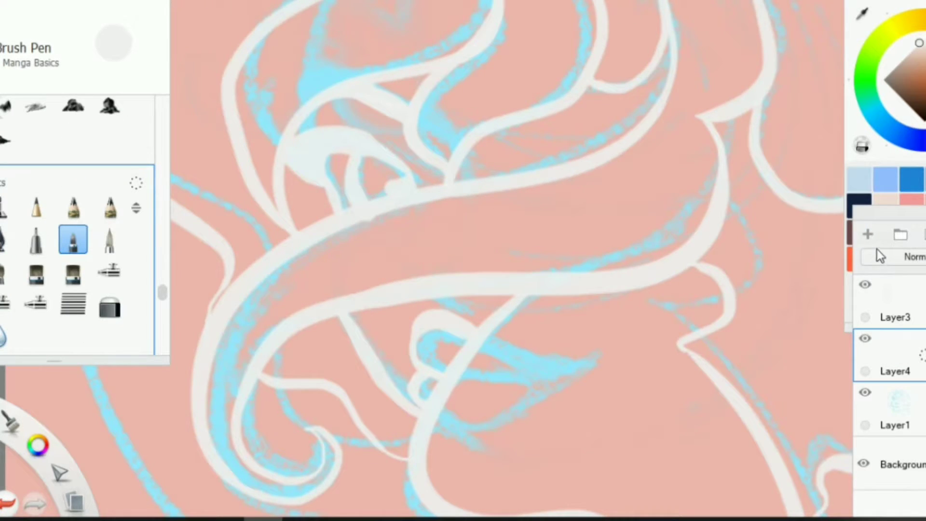
pyautogui.click(865, 393)
pyautogui.click(866, 395)
pyautogui.click(920, 80)
pyautogui.moveTo(359, 186); pyautogui.dragTo(356, 178)
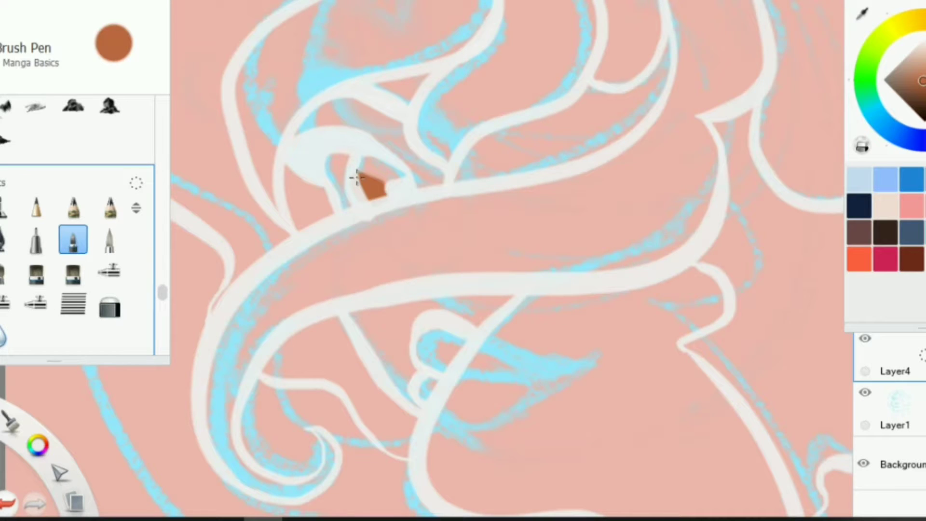
pyautogui.hotkey('ctrl', 'z')
# - Add a fresh colour layer above the sketch, and duplicate the line art layer and merge the copy back into it
pyautogui.click(868, 235)
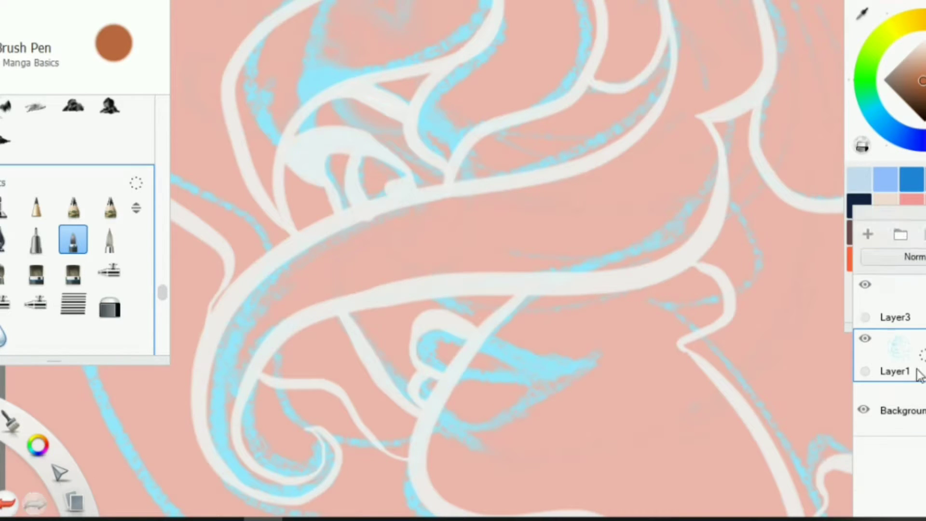
pyautogui.click(900, 252)
pyautogui.click(897, 301)
pyautogui.click(890, 284)
pyautogui.click(897, 302)
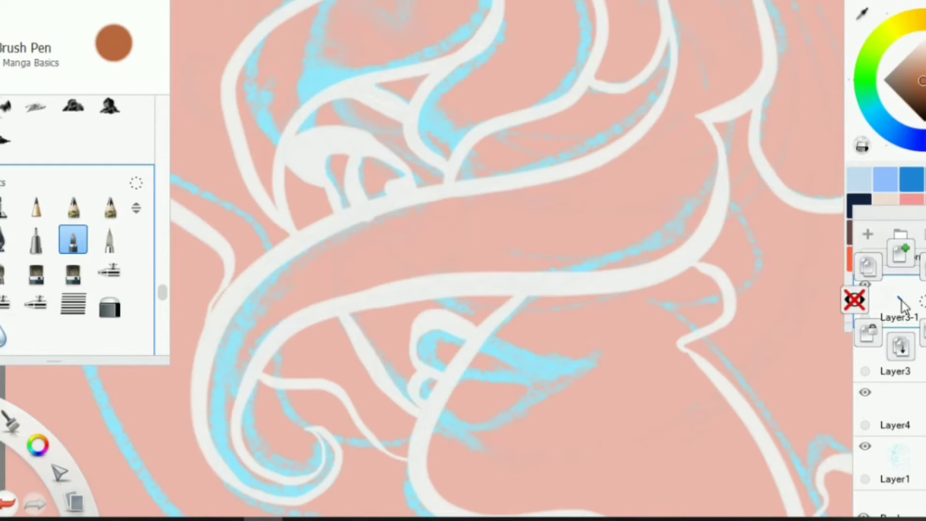
pyautogui.click(890, 284)
pyautogui.click(898, 299)
pyautogui.click(848, 291)
pyautogui.click(916, 353)
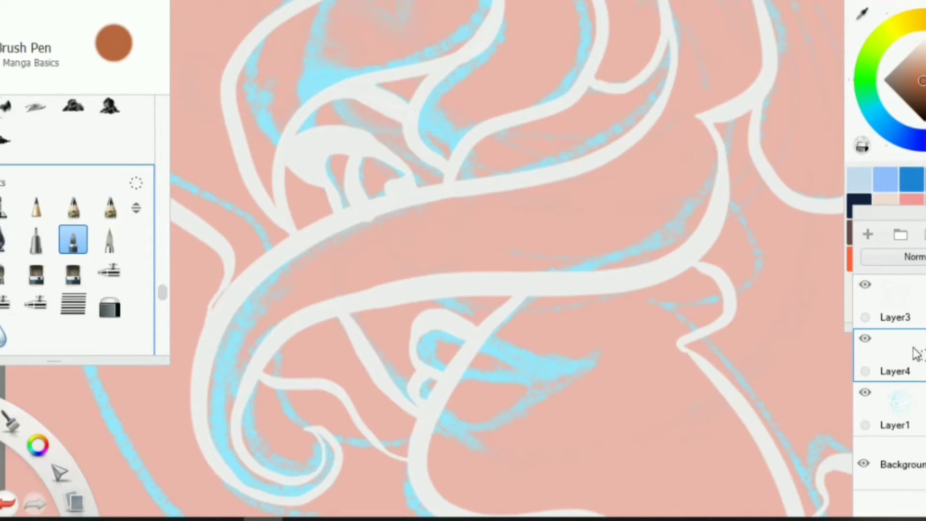
# - Paint the lower part of the iris brown on Layer4, checking it against the sketch layer
pyautogui.moveTo(367, 182); pyautogui.dragTo(386, 194)
pyautogui.hotkey('ctrl', 'z')
pyautogui.hotkey('ctrl', 'z')
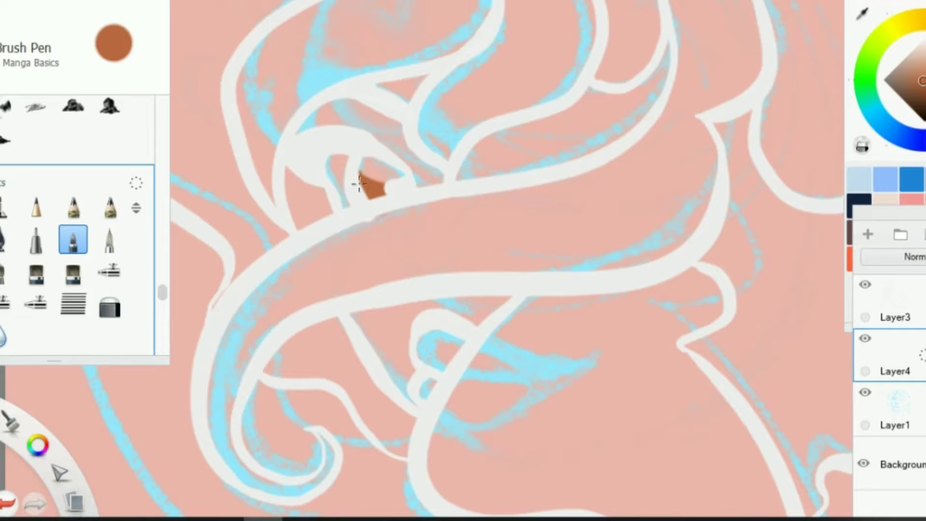
pyautogui.click(865, 393)
pyautogui.click(865, 394)
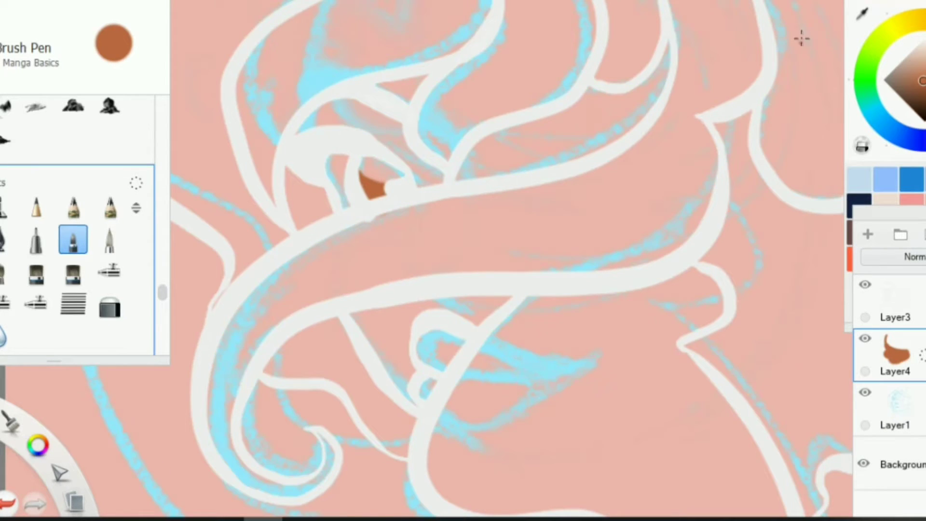
# - Try a coral tone on the small triangle and the skin above the eye
pyautogui.click(912, 205)
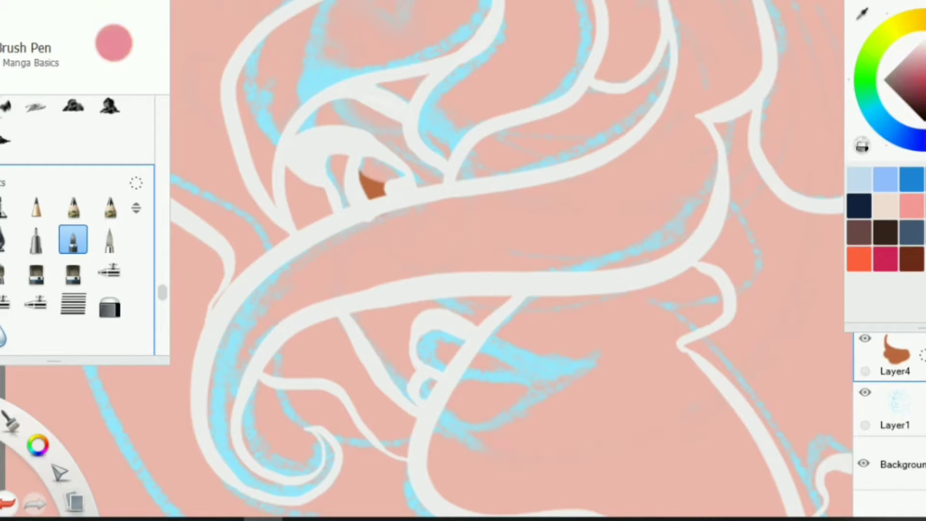
pyautogui.click(919, 53)
pyautogui.click(892, 84)
pyautogui.moveTo(408, 63); pyautogui.dragTo(422, 82)
pyautogui.hotkey('ctrl', 'z')
pyautogui.moveTo(366, 103)
pyautogui.mouseDown()
pyautogui.moveTo(309, 120)
pyautogui.moveTo(407, 196)
pyautogui.mouseUp()
pyautogui.hotkey('ctrl', 'z')
pyautogui.hotkey('ctrl', 'z')
pyautogui.moveTo(405, 97); pyautogui.dragTo(435, 76)
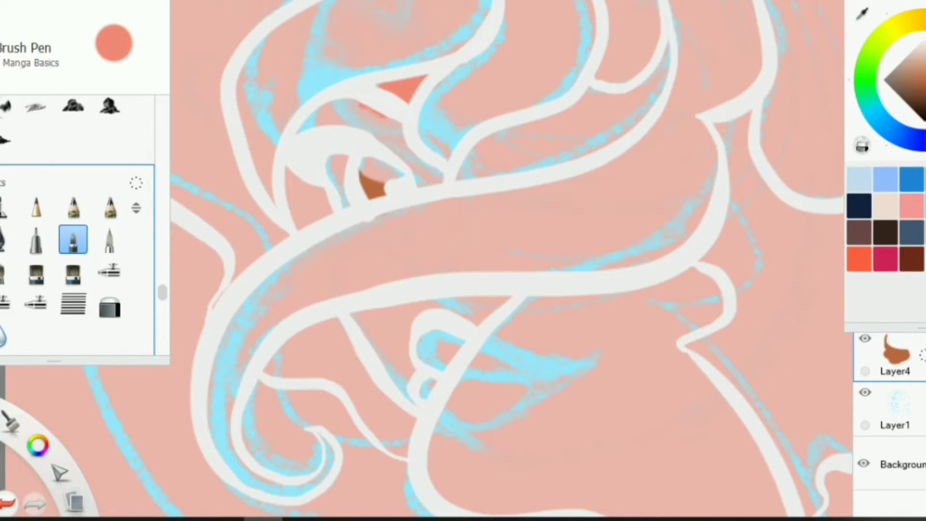
pyautogui.moveTo(376, 99); pyautogui.dragTo(299, 130)
pyautogui.moveTo(371, 118); pyautogui.dragTo(437, 183)
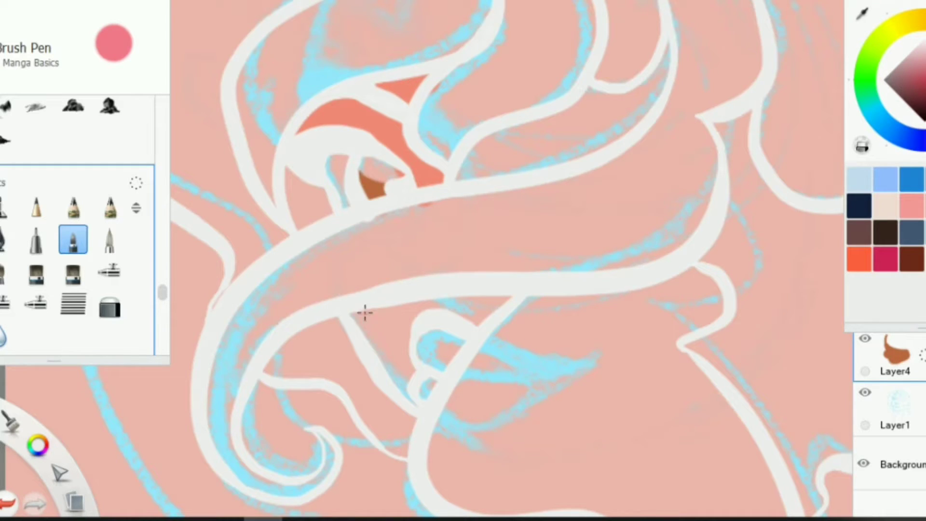
# - Try pink on the skin around the mouth and over the coral area above the eye
pyautogui.moveTo(365, 313)
pyautogui.mouseDown()
pyautogui.moveTo(403, 383)
pyautogui.moveTo(477, 309)
pyautogui.moveTo(493, 311)
pyautogui.mouseUp()
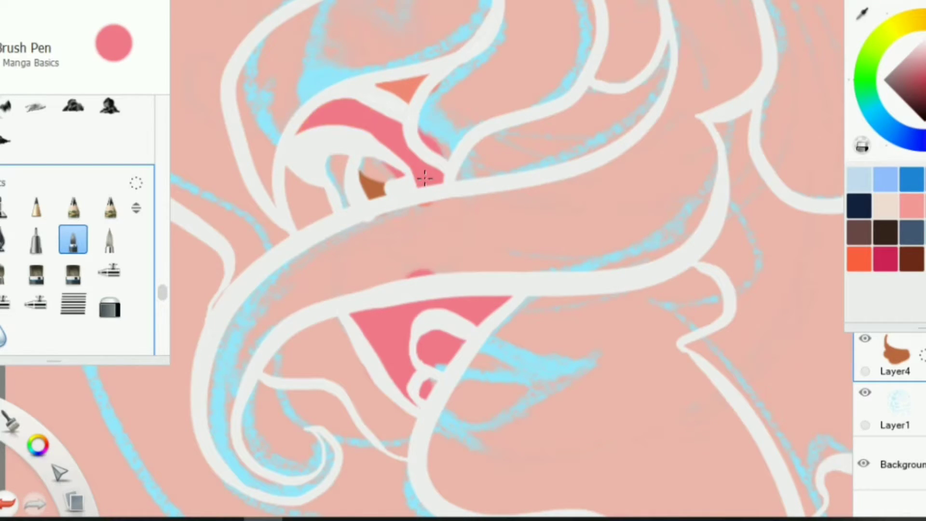
pyautogui.hotkey('ctrl', 'z')
pyautogui.hotkey('ctrl', 'z')
pyautogui.hotkey('ctrl', 'z')
pyautogui.hotkey('ctrl', 'z')
pyautogui.hotkey('ctrl', 'z')
# - Paint the small triangle and the skin above and beside the eye in pink
pyautogui.moveTo(386, 77); pyautogui.dragTo(426, 82)
pyautogui.moveTo(372, 101)
pyautogui.mouseDown()
pyautogui.moveTo(304, 127)
pyautogui.moveTo(429, 183)
pyautogui.mouseUp()
pyautogui.hotkey('ctrl', 'z')
pyautogui.hotkey('ctrl', 'z')
pyautogui.hotkey('ctrl', 'z')
pyautogui.hotkey('ctrl', 'z')
pyautogui.hotkey('ctrl', 'y')
pyautogui.hotkey('ctrl', 'y')
pyautogui.hotkey('ctrl', 'y')
pyautogui.hotkey('ctrl', 'y')
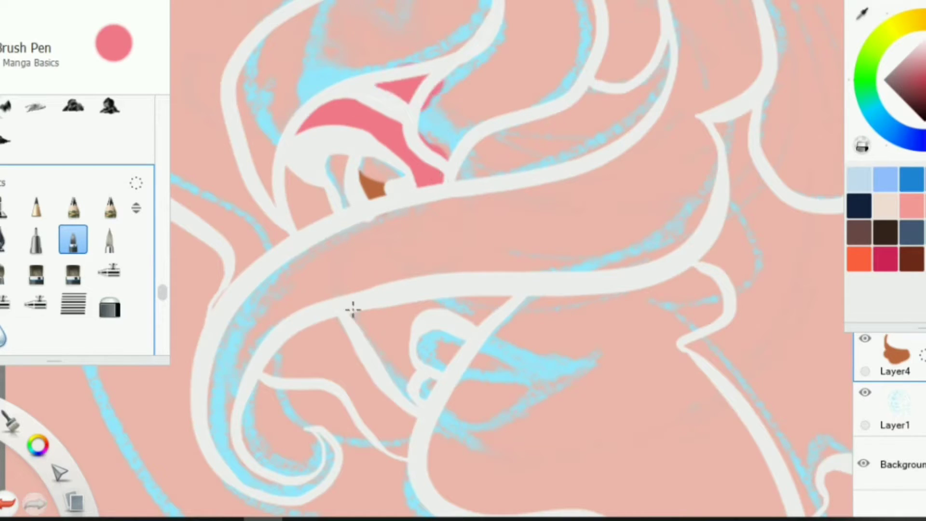
# - Fill the face area around the mouth with pink and the lips with pale pink
pyautogui.moveTo(359, 313)
pyautogui.mouseDown()
pyautogui.moveTo(371, 296)
pyautogui.moveTo(460, 328)
pyautogui.mouseUp()
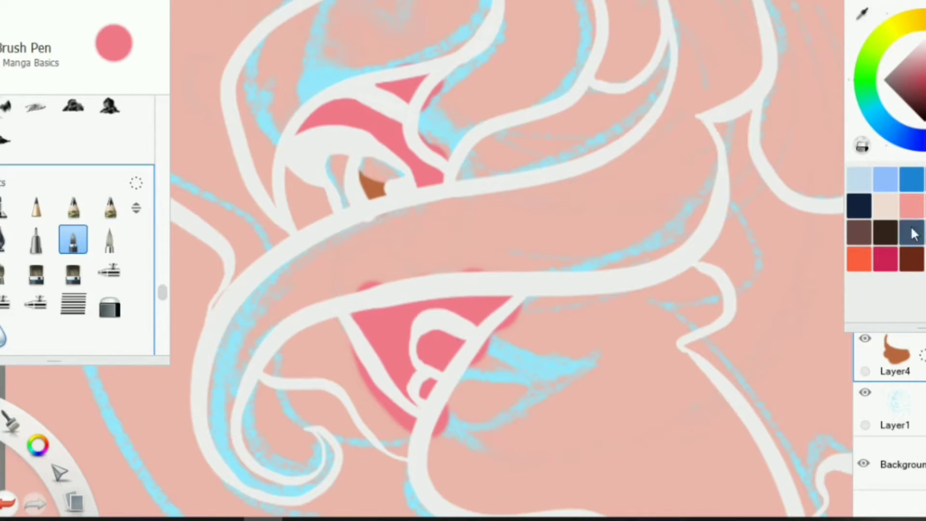
pyautogui.click(919, 47)
pyautogui.moveTo(433, 312)
pyautogui.mouseDown()
pyautogui.moveTo(456, 368)
pyautogui.moveTo(490, 378)
pyautogui.mouseUp()
# - Paint the upper part of the iris in a lighter orange
pyautogui.moveTo(374, 166)
pyautogui.mouseDown()
pyautogui.moveTo(392, 172)
pyautogui.moveTo(379, 186)
pyautogui.moveTo(384, 166)
pyautogui.moveTo(365, 167)
pyautogui.mouseUp()
pyautogui.click(373, 191)
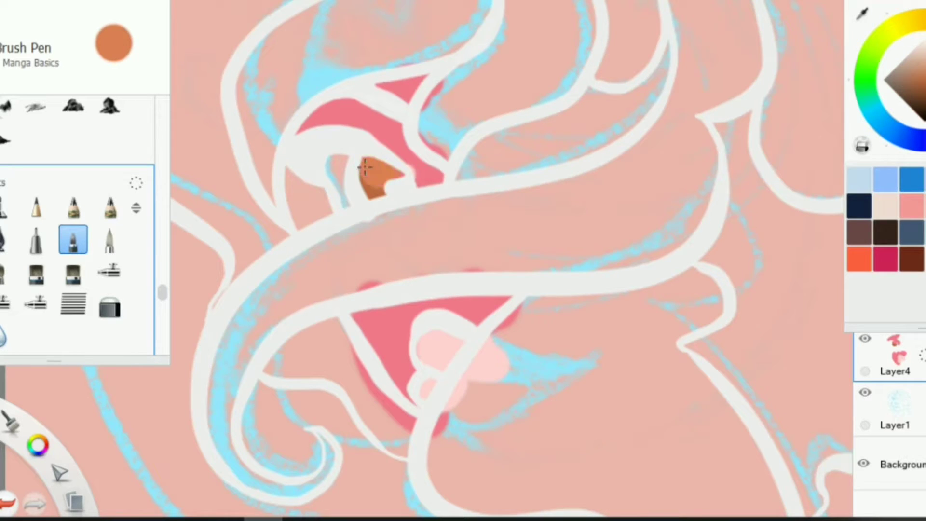
pyautogui.click(426, 167)
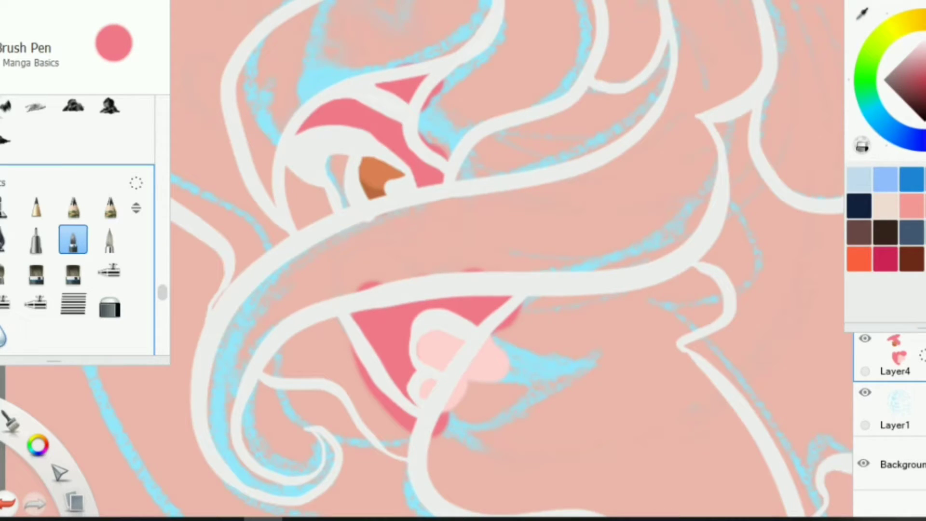
# - Fill the hair lock sweeping over the eye with bright red, checking it against the sketch layer
pyautogui.press('space')
pyautogui.moveTo(424, 107)
pyautogui.mouseDown()
pyautogui.moveTo(437, 147)
pyautogui.moveTo(358, 36)
pyautogui.moveTo(458, 169)
pyautogui.mouseUp()
pyautogui.moveTo(316, 249); pyautogui.dragTo(321, 282)
pyautogui.moveTo(367, 91); pyautogui.dragTo(328, 297)
pyautogui.moveTo(448, 111); pyautogui.dragTo(322, 285)
pyautogui.moveTo(561, 46); pyautogui.dragTo(412, 118)
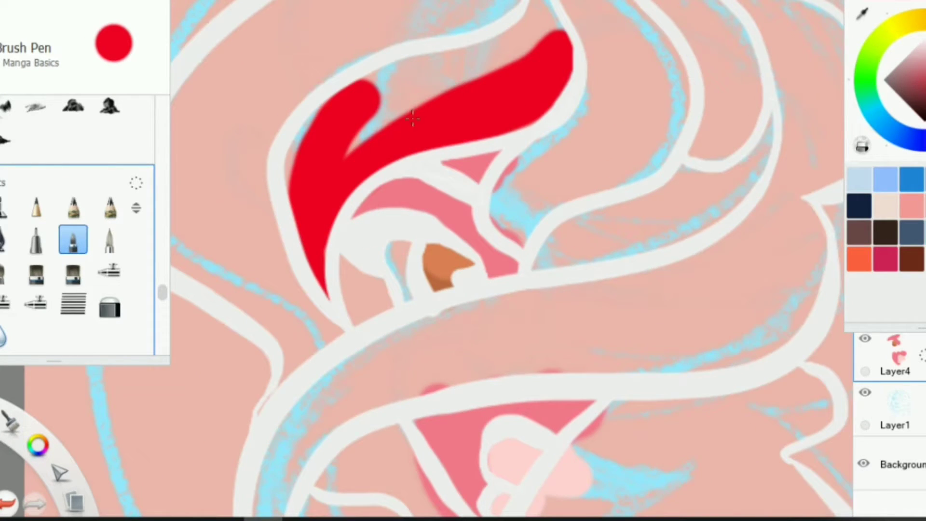
pyautogui.click(865, 392)
pyautogui.click(865, 393)
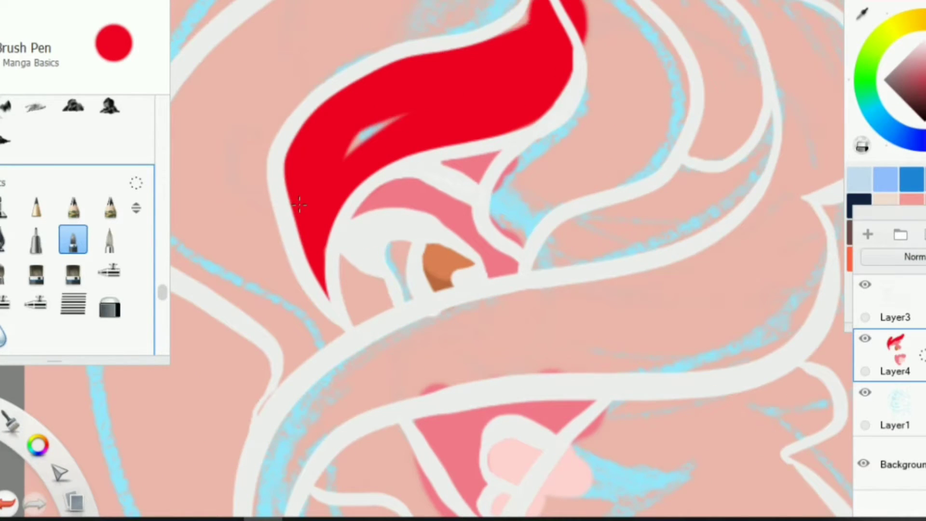
# - Paint the hair strands directly behind the eye in bright red on Layer4
pyautogui.press('space')
pyautogui.moveTo(440, 140)
pyautogui.mouseDown()
pyautogui.moveTo(268, 389)
pyautogui.moveTo(520, 215)
pyautogui.moveTo(767, 307)
pyautogui.mouseUp()
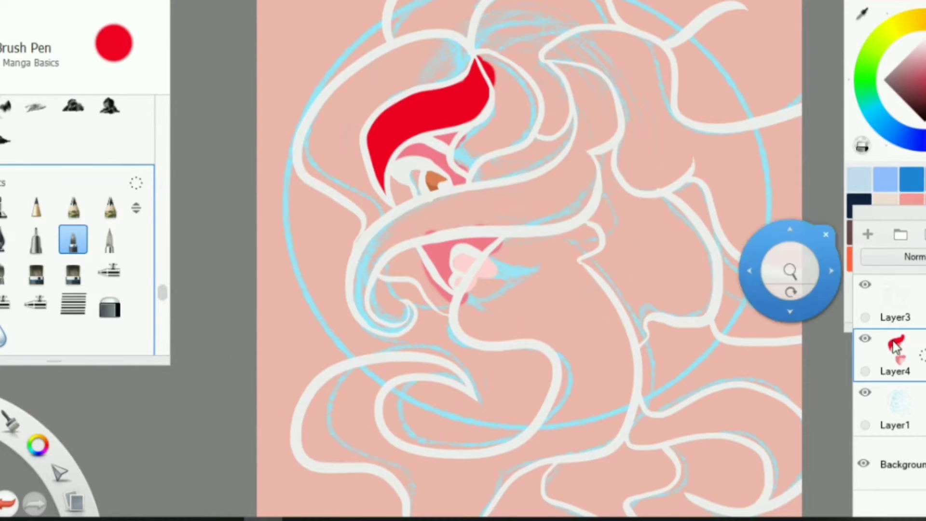
pyautogui.click(893, 304)
pyautogui.click(892, 357)
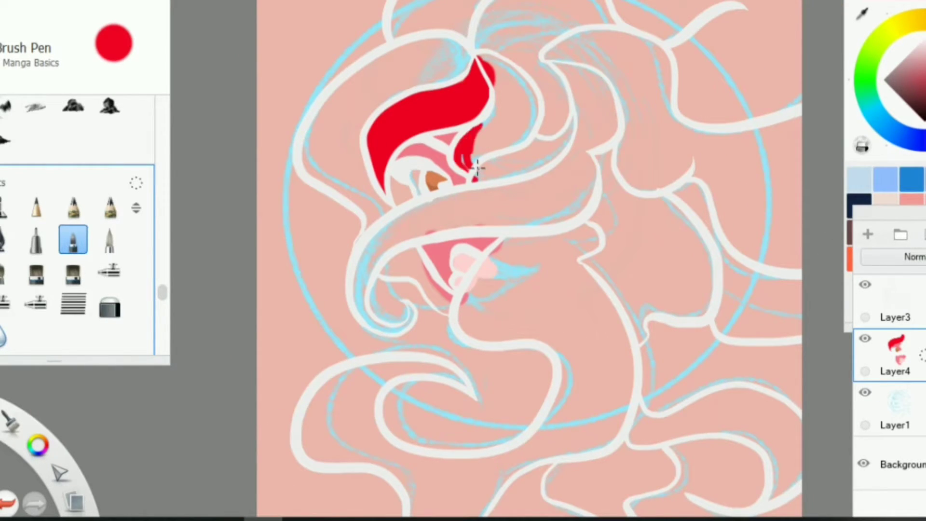
pyautogui.moveTo(478, 168)
pyautogui.mouseDown()
pyautogui.moveTo(490, 188)
pyautogui.moveTo(521, 186)
pyautogui.mouseUp()
# - Fill the curled tip of the lock crossing the face and the area between it and the chin with red
pyautogui.scroll(4, 436, 328)
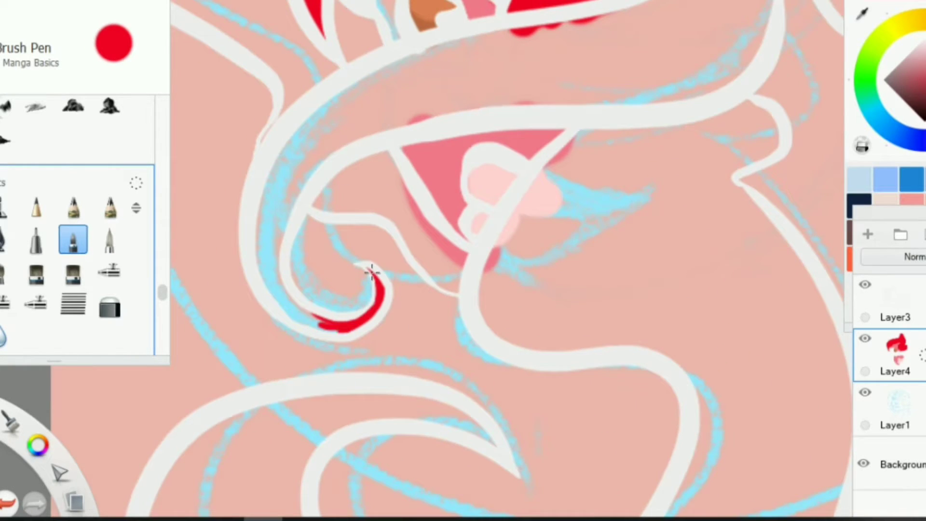
pyautogui.moveTo(371, 272)
pyautogui.mouseDown()
pyautogui.moveTo(279, 304)
pyautogui.moveTo(270, 248)
pyautogui.moveTo(286, 184)
pyautogui.mouseUp()
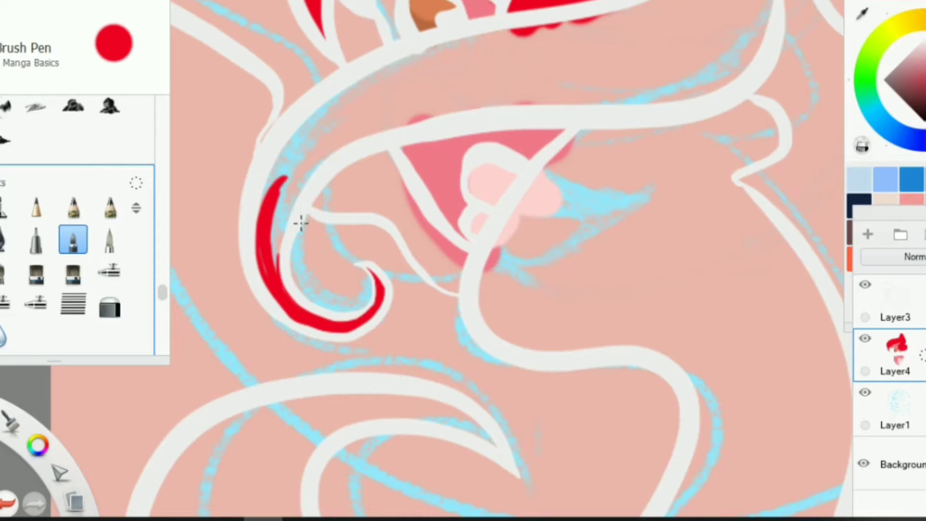
pyautogui.moveTo(273, 299)
pyautogui.mouseDown()
pyautogui.moveTo(289, 140)
pyautogui.moveTo(344, 112)
pyautogui.moveTo(379, 130)
pyautogui.moveTo(424, 242)
pyautogui.moveTo(338, 203)
pyautogui.moveTo(368, 107)
pyautogui.mouseUp()
pyautogui.scroll(-6, 408, 116)
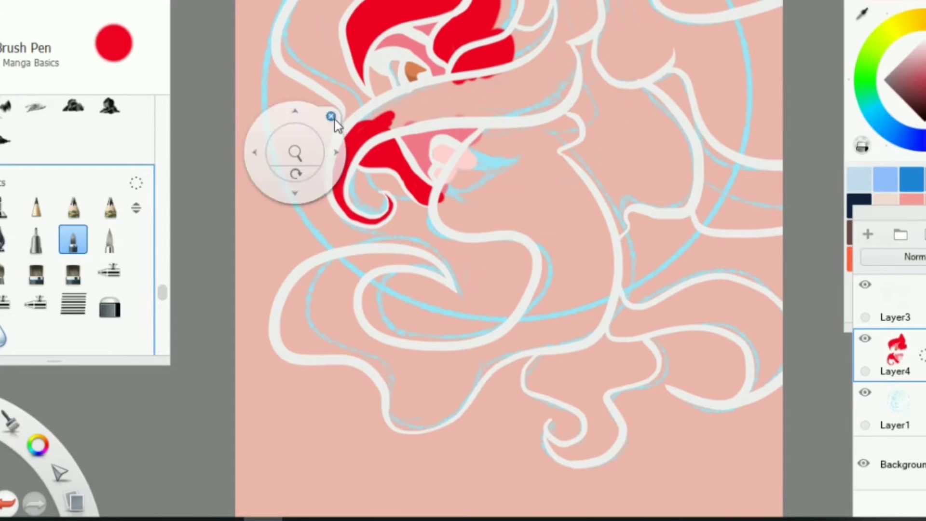
# - Fill the large outer lock in front of the face, from the crown to the crossing lock, with red
pyautogui.scroll(6, 406, 112)
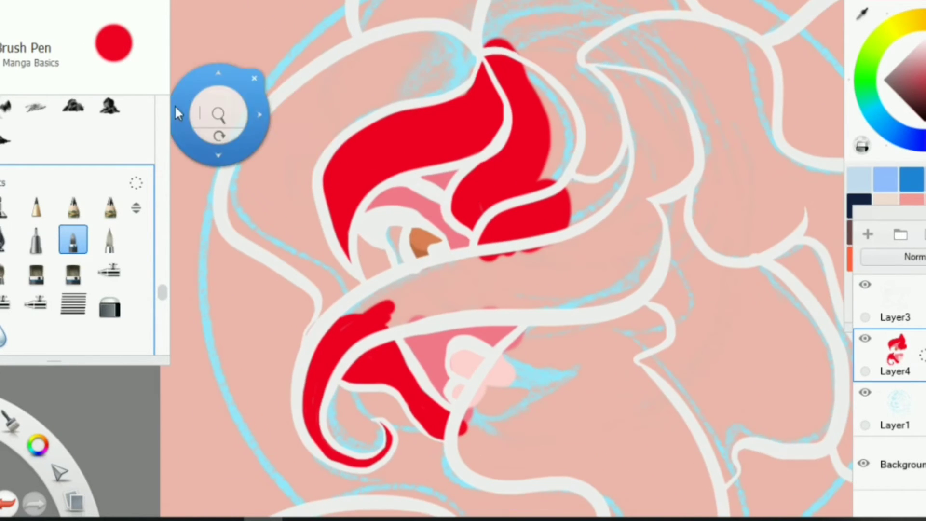
pyautogui.moveTo(381, 270)
pyautogui.mouseDown()
pyautogui.moveTo(373, 253)
pyautogui.moveTo(316, 333)
pyautogui.mouseUp()
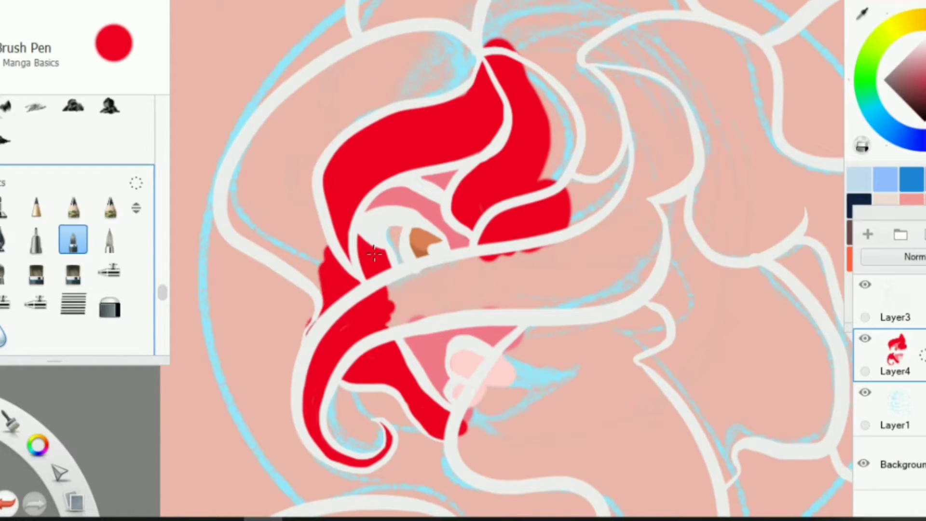
pyautogui.hotkey('ctrl', 'z')
pyautogui.hotkey('ctrl', 'z')
pyautogui.hotkey('ctrl', 'z')
pyautogui.hotkey('ctrl', 'y')
pyautogui.hotkey('ctrl', 'y')
pyautogui.moveTo(384, 304)
pyautogui.mouseDown()
pyautogui.moveTo(306, 270)
pyautogui.moveTo(237, 202)
pyautogui.moveTo(255, 116)
pyautogui.moveTo(271, 128)
pyautogui.moveTo(424, 67)
pyautogui.moveTo(321, 184)
pyautogui.moveTo(299, 236)
pyautogui.moveTo(248, 193)
pyautogui.mouseUp()
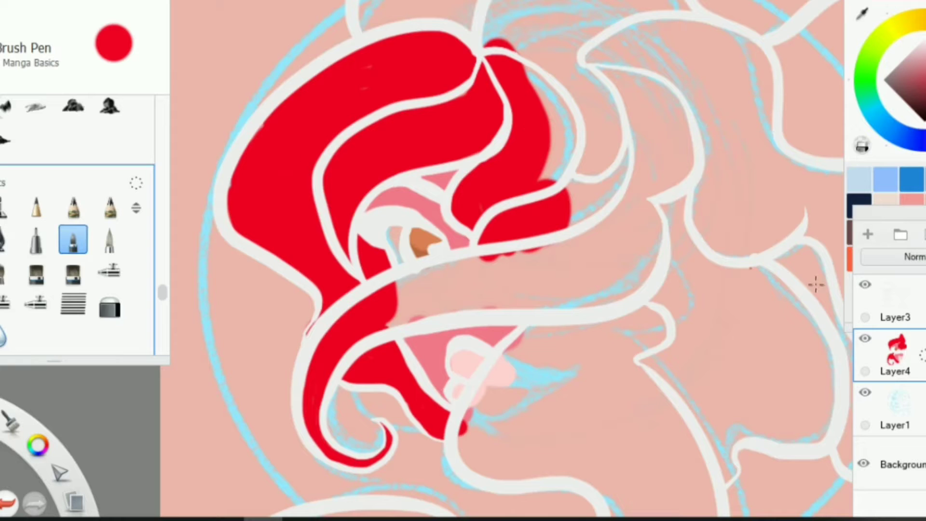
# - Fill the crown and the upper locks at the back of the head with red
pyautogui.moveTo(497, 236); pyautogui.dragTo(462, 386)
pyautogui.moveTo(338, 184)
pyautogui.mouseDown()
pyautogui.moveTo(337, 144)
pyautogui.moveTo(358, 199)
pyautogui.moveTo(477, 101)
pyautogui.moveTo(610, 94)
pyautogui.moveTo(641, 176)
pyautogui.moveTo(555, 352)
pyautogui.moveTo(530, 193)
pyautogui.moveTo(329, 60)
pyautogui.mouseUp()
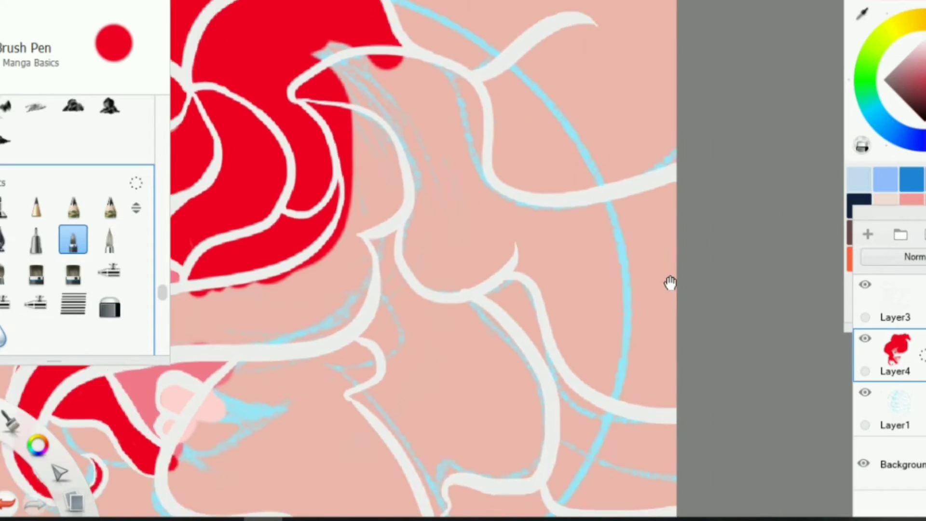
pyautogui.moveTo(400, 72)
pyautogui.mouseDown()
pyautogui.moveTo(497, 96)
pyautogui.moveTo(738, 58)
pyautogui.mouseUp()
pyautogui.moveTo(675, 82); pyautogui.dragTo(541, 193)
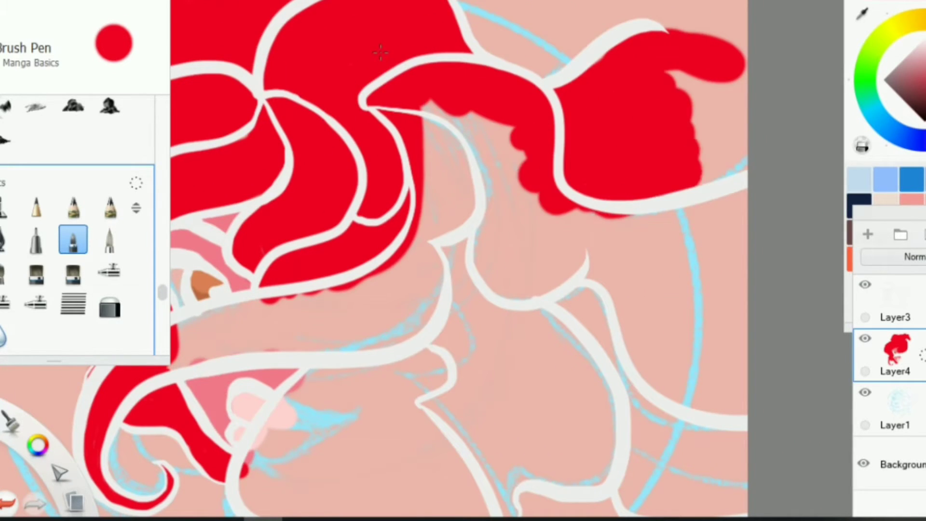
pyautogui.moveTo(699, 135); pyautogui.dragTo(738, 160)
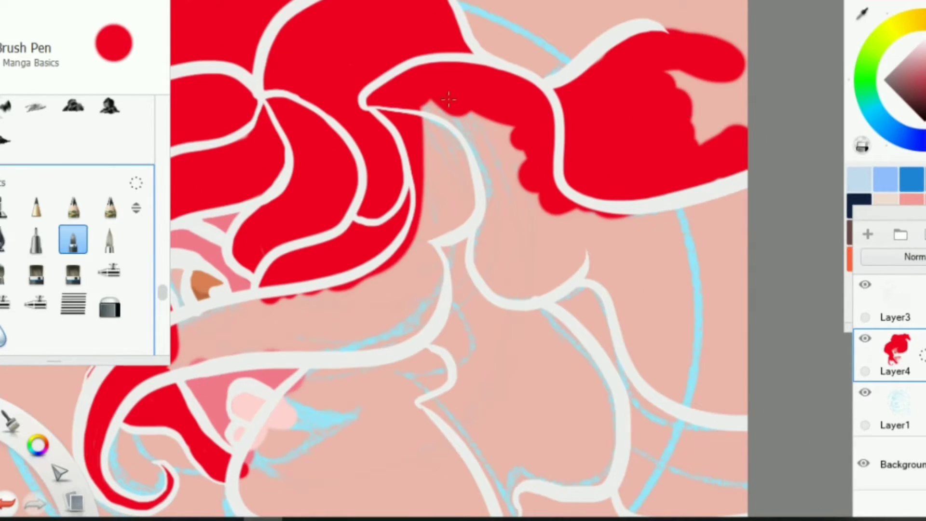
pyautogui.moveTo(449, 100)
pyautogui.mouseDown()
pyautogui.moveTo(531, 251)
pyautogui.moveTo(642, 290)
pyautogui.moveTo(724, 338)
pyautogui.moveTo(685, 217)
pyautogui.mouseUp()
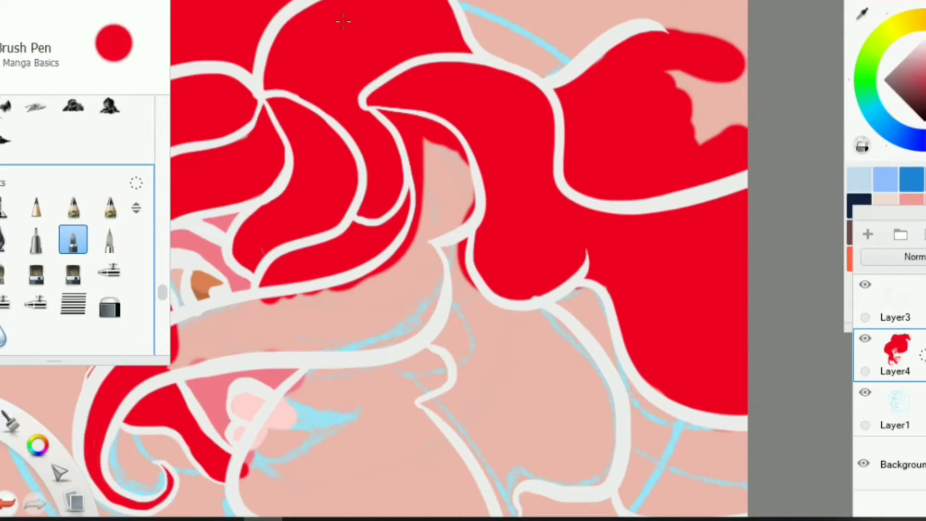
# - Fill the lock sweeping across the face and the hair beside the mouth with red
pyautogui.moveTo(343, 21)
pyautogui.mouseDown()
pyautogui.moveTo(393, 273)
pyautogui.moveTo(374, 290)
pyautogui.mouseUp()
pyautogui.moveTo(636, 10)
pyautogui.mouseDown()
pyautogui.moveTo(646, 121)
pyautogui.moveTo(536, 202)
pyautogui.moveTo(376, 193)
pyautogui.moveTo(521, 270)
pyautogui.moveTo(459, 333)
pyautogui.moveTo(612, 420)
pyautogui.mouseUp()
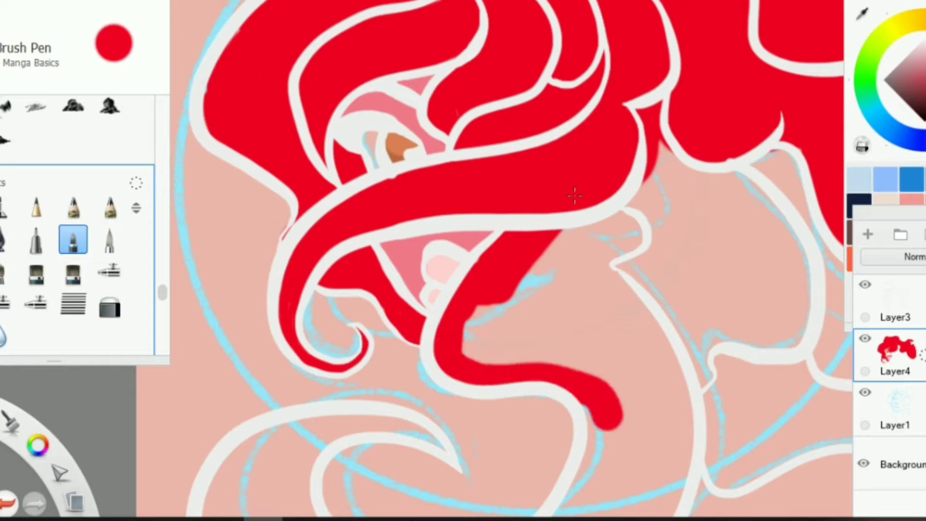
pyautogui.moveTo(483, 338)
pyautogui.mouseDown()
pyautogui.moveTo(617, 250)
pyautogui.moveTo(791, 193)
pyautogui.moveTo(811, 231)
pyautogui.mouseUp()
# - Paint the upper half of the large curl below the chin red, from its pointed tip around the outer bend
pyautogui.press('space')
pyautogui.moveTo(534, 182)
pyautogui.mouseDown()
pyautogui.moveTo(338, 492)
pyautogui.moveTo(304, 8)
pyautogui.mouseUp()
pyautogui.moveTo(442, 186)
pyautogui.mouseDown()
pyautogui.moveTo(520, 208)
pyautogui.moveTo(314, 282)
pyautogui.mouseUp()
pyautogui.hotkey('ctrl', 'z')
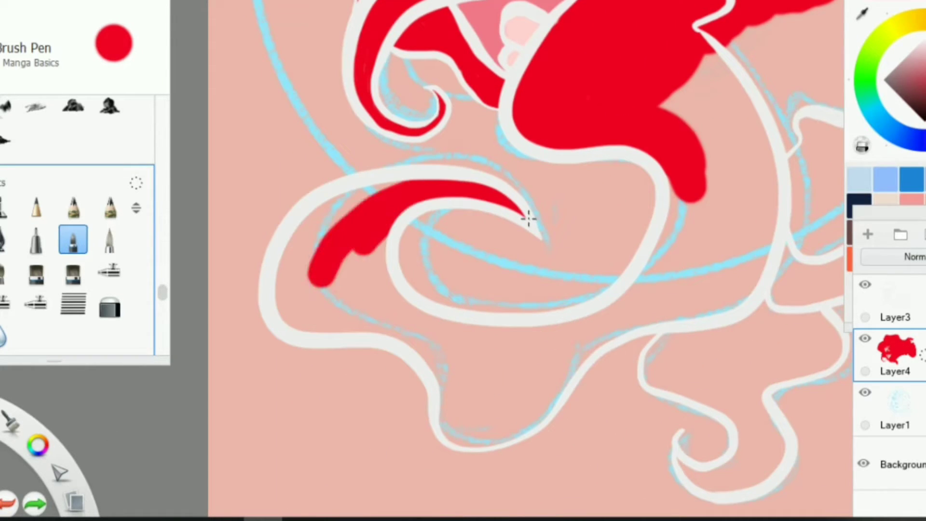
pyautogui.moveTo(354, 250); pyautogui.dragTo(367, 256)
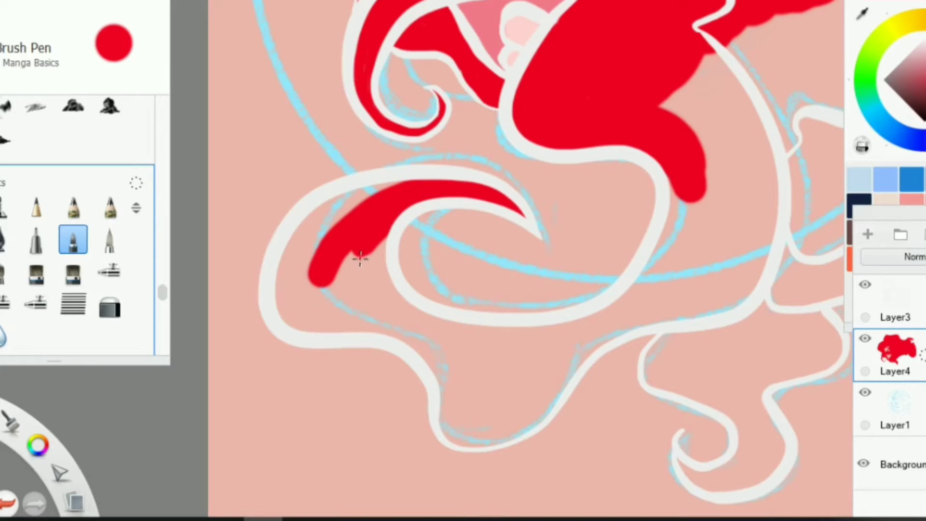
pyautogui.moveTo(340, 208); pyautogui.dragTo(375, 202)
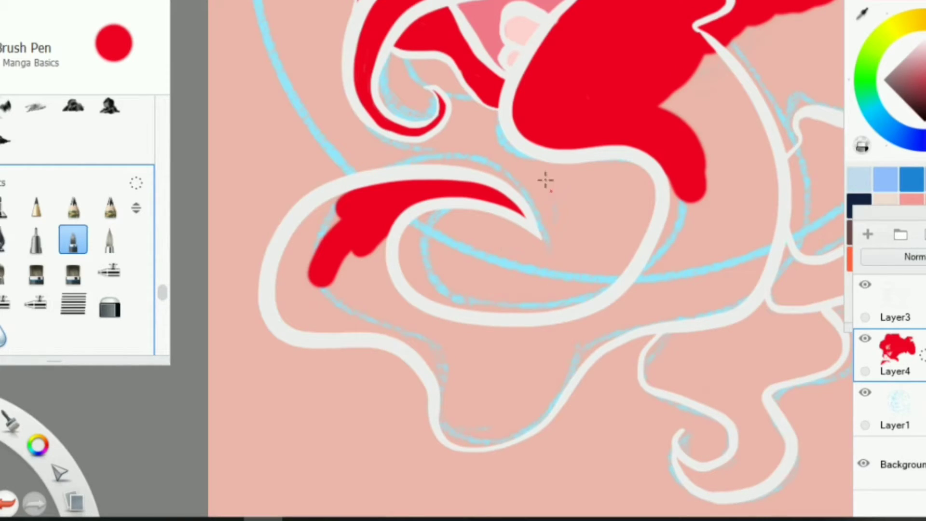
pyautogui.moveTo(382, 209); pyautogui.dragTo(384, 200)
pyautogui.moveTo(384, 200)
pyautogui.mouseDown()
pyautogui.moveTo(373, 289)
pyautogui.moveTo(346, 277)
pyautogui.mouseUp()
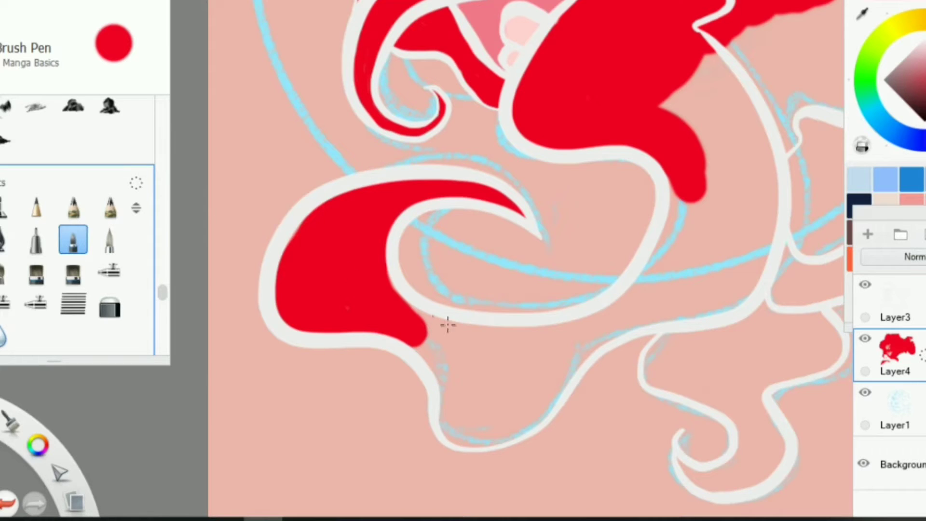
# - Fill the underside and drooping lobe of the large lower curl with red
pyautogui.moveTo(447, 324); pyautogui.dragTo(394, 301)
pyautogui.moveTo(451, 436)
pyautogui.mouseDown()
pyautogui.moveTo(540, 413)
pyautogui.moveTo(522, 339)
pyautogui.moveTo(429, 339)
pyautogui.moveTo(458, 438)
pyautogui.mouseUp()
pyautogui.moveTo(451, 347); pyautogui.dragTo(531, 386)
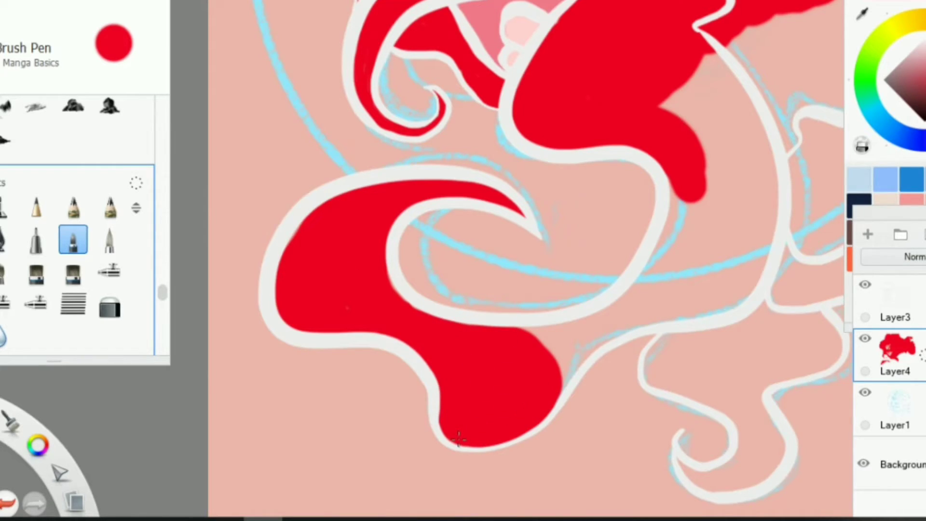
pyautogui.moveTo(619, 329); pyautogui.dragTo(556, 391)
pyautogui.moveTo(507, 337); pyautogui.dragTo(572, 358)
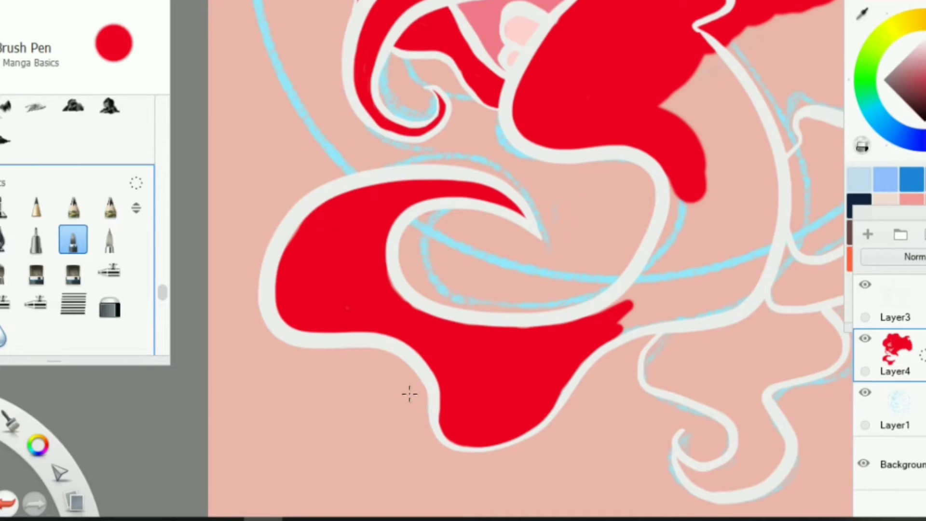
# - Fill the hair connecting the large lower curl with the mass beside the mouth in red
pyautogui.moveTo(603, 314); pyautogui.dragTo(681, 183)
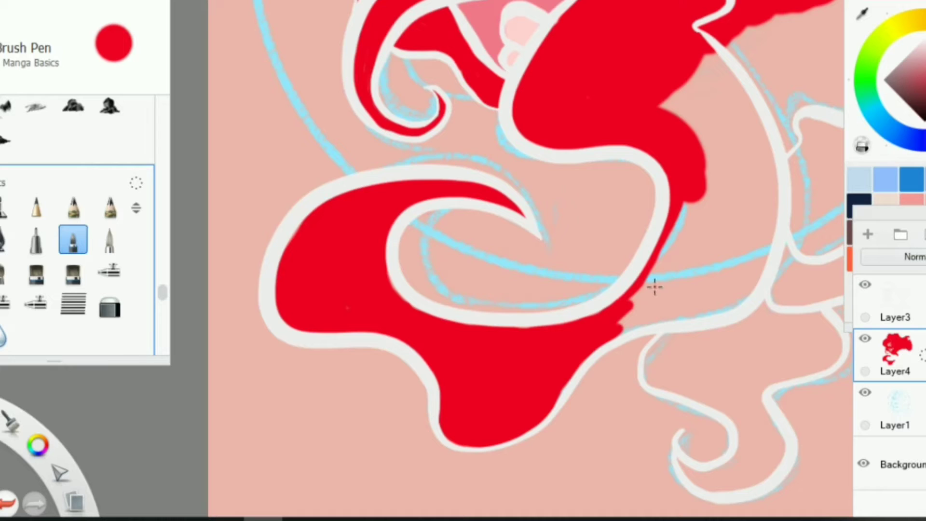
pyautogui.hotkey('ctrl', 'z')
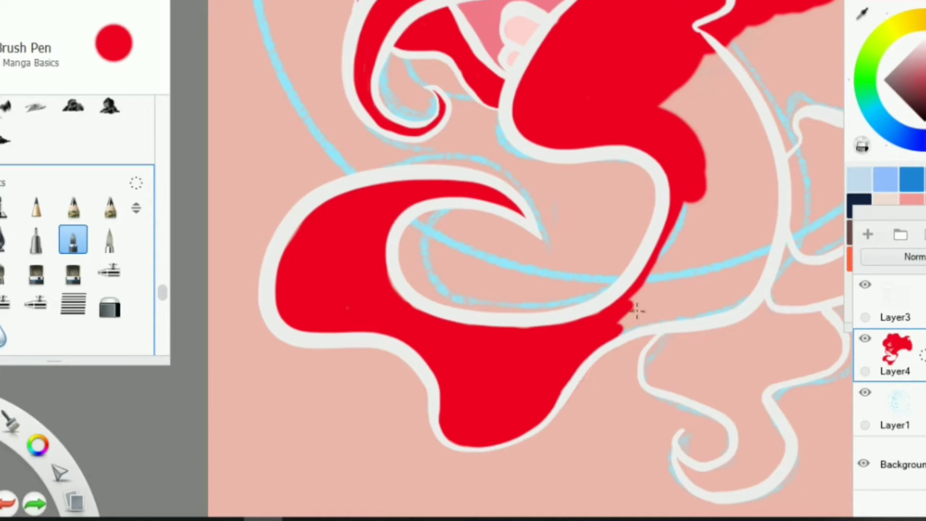
pyautogui.moveTo(635, 306)
pyautogui.mouseDown()
pyautogui.moveTo(714, 231)
pyautogui.moveTo(680, 202)
pyautogui.moveTo(586, 343)
pyautogui.moveTo(695, 203)
pyautogui.moveTo(663, 98)
pyautogui.mouseUp()
pyautogui.moveTo(738, 111); pyautogui.dragTo(459, 182)
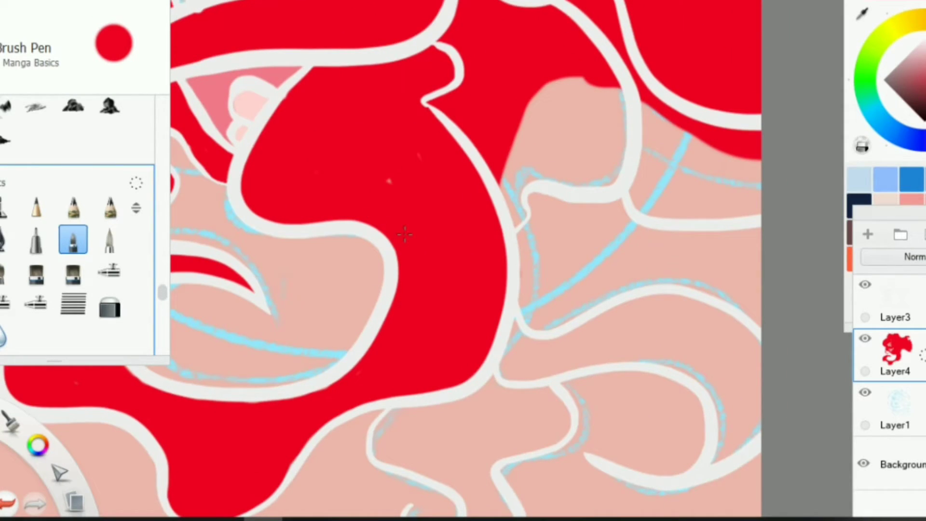
# - Fill the remaining lower locks at the back of the hair with red
pyautogui.moveTo(628, 211)
pyautogui.mouseDown()
pyautogui.moveTo(685, 270)
pyautogui.moveTo(535, 145)
pyautogui.moveTo(579, 309)
pyautogui.moveTo(743, 333)
pyautogui.moveTo(692, 362)
pyautogui.moveTo(607, 338)
pyautogui.moveTo(564, 364)
pyautogui.mouseUp()
pyautogui.click(9, 504)
pyautogui.moveTo(511, 290)
pyautogui.mouseDown()
pyautogui.moveTo(552, 357)
pyautogui.moveTo(523, 369)
pyautogui.moveTo(563, 365)
pyautogui.mouseUp()
pyautogui.moveTo(720, 461)
pyautogui.mouseDown()
pyautogui.moveTo(695, 308)
pyautogui.moveTo(701, 369)
pyautogui.moveTo(555, 337)
pyautogui.moveTo(690, 360)
pyautogui.mouseUp()
# - Fill the small curled lock hanging beneath the main hair mass with red
pyautogui.moveTo(492, 397); pyautogui.dragTo(560, 208)
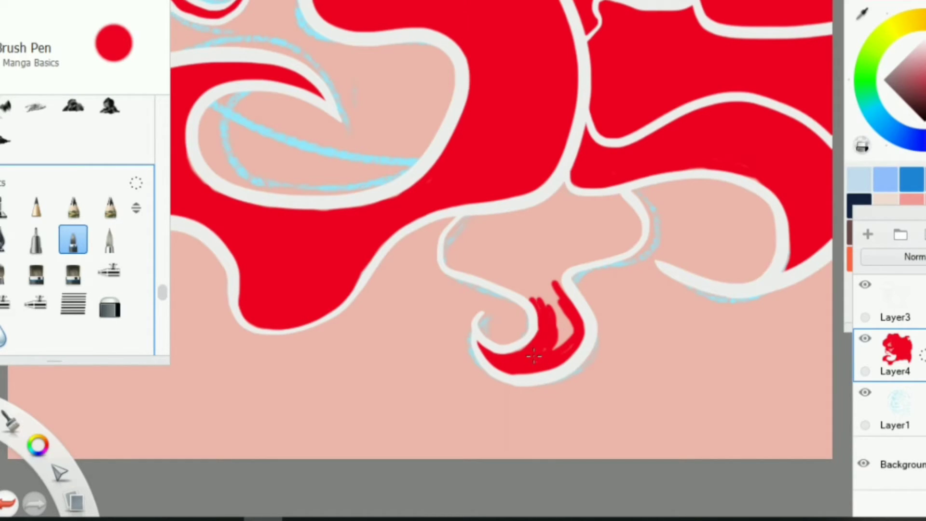
pyautogui.moveTo(455, 220)
pyautogui.mouseDown()
pyautogui.moveTo(495, 273)
pyautogui.moveTo(564, 338)
pyautogui.mouseUp()
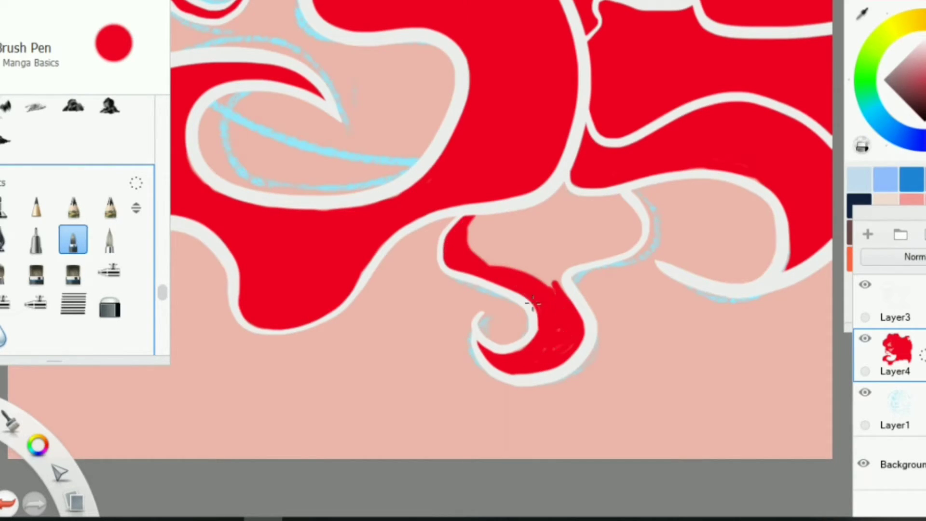
pyautogui.moveTo(623, 207)
pyautogui.mouseDown()
pyautogui.moveTo(578, 251)
pyautogui.moveTo(535, 270)
pyautogui.moveTo(477, 222)
pyautogui.mouseUp()
# - Erase stray red outside the line art along the front edge of the hair
pyautogui.scroll(-5, 226, 205)
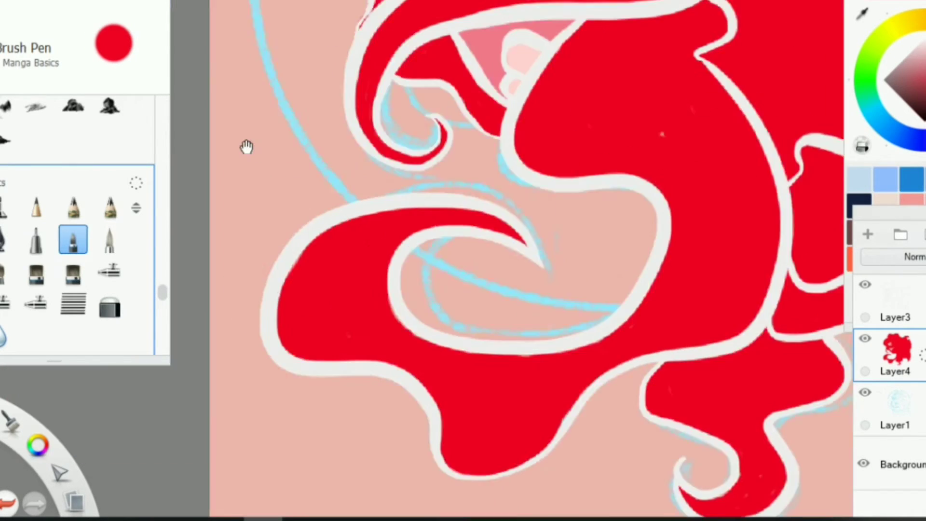
pyautogui.moveTo(440, 399); pyautogui.dragTo(624, 139)
pyautogui.press('e')
pyautogui.moveTo(264, 217); pyautogui.dragTo(212, 212)
pyautogui.press('e')
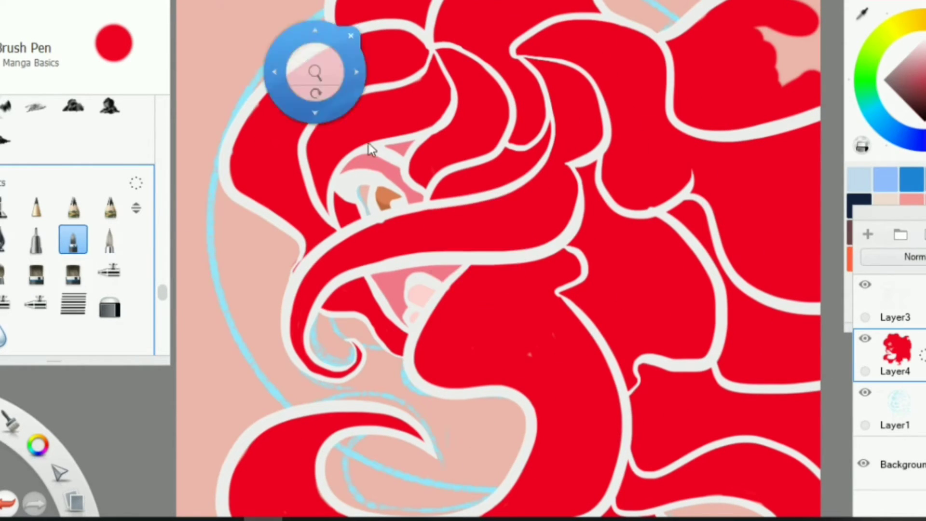
pyautogui.moveTo(310, 72); pyautogui.dragTo(320, 25)
# - Place a circular ellipse guide around the head and enlarge it slightly beyond the sketched circle
pyautogui.press('e')
pyautogui.moveTo(507, 89); pyautogui.dragTo(453, 192)
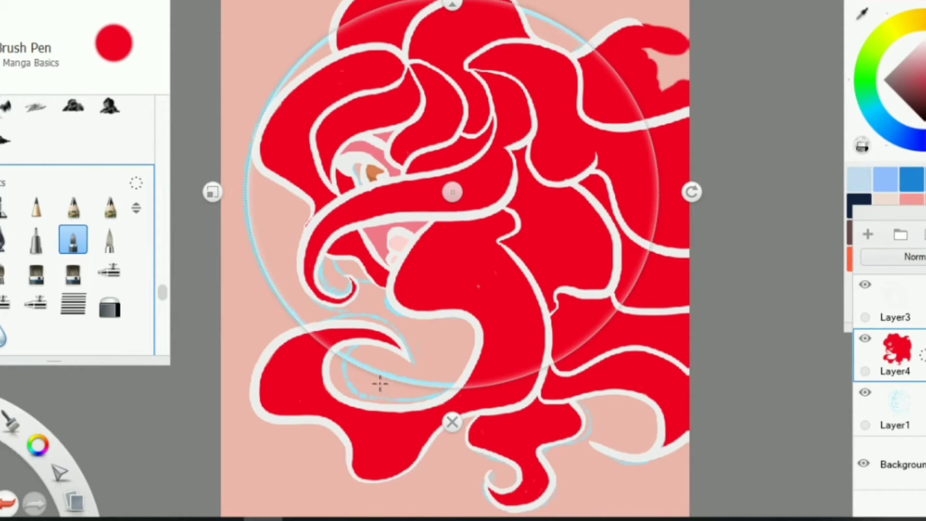
pyautogui.press('e')
pyautogui.moveTo(337, 29)
pyautogui.mouseDown()
pyautogui.moveTo(655, 145)
pyautogui.moveTo(319, 347)
pyautogui.moveTo(305, 390)
pyautogui.mouseUp()
pyautogui.hotkey('ctrl', 'z')
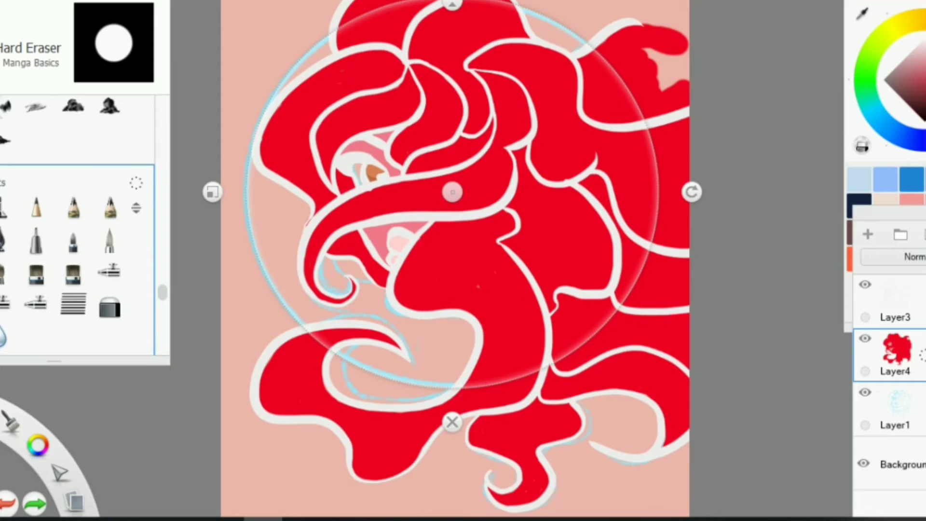
pyautogui.moveTo(454, 6)
pyautogui.moveTo(452, 192); pyautogui.dragTo(455, 192)
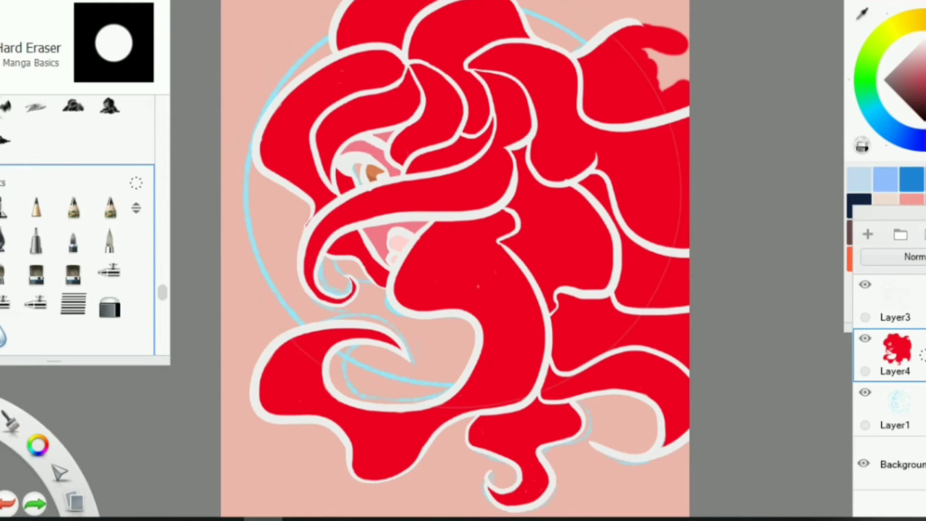
pyautogui.moveTo(280, 349); pyautogui.dragTo(464, 410)
pyautogui.moveTo(603, 29); pyautogui.dragTo(676, 241)
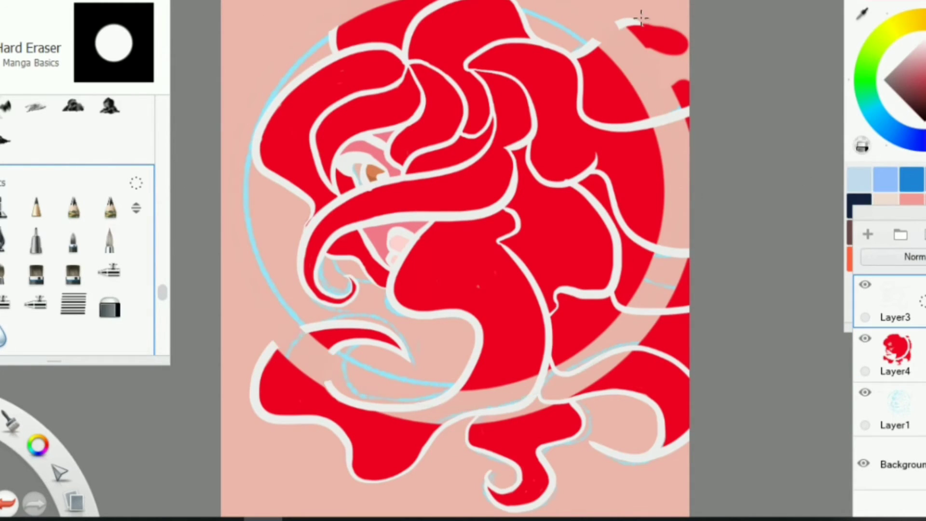
pyautogui.hotkey('ctrl', 'z')
pyautogui.hotkey('ctrl', 'z')
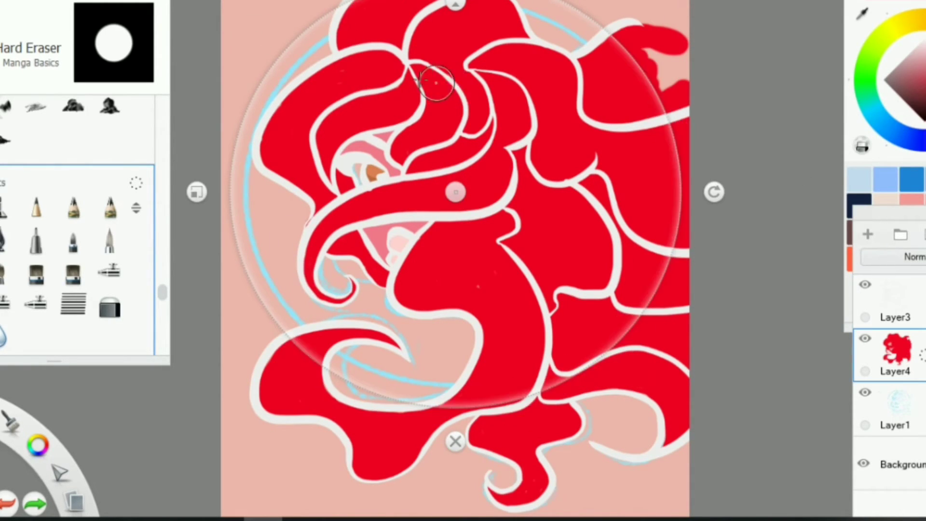
# - Erase the red fill on Layer4 and line art on Layer3 just outside the guide's upper edge, and activate Layer1
pyautogui.moveTo(601, 28); pyautogui.dragTo(673, 113)
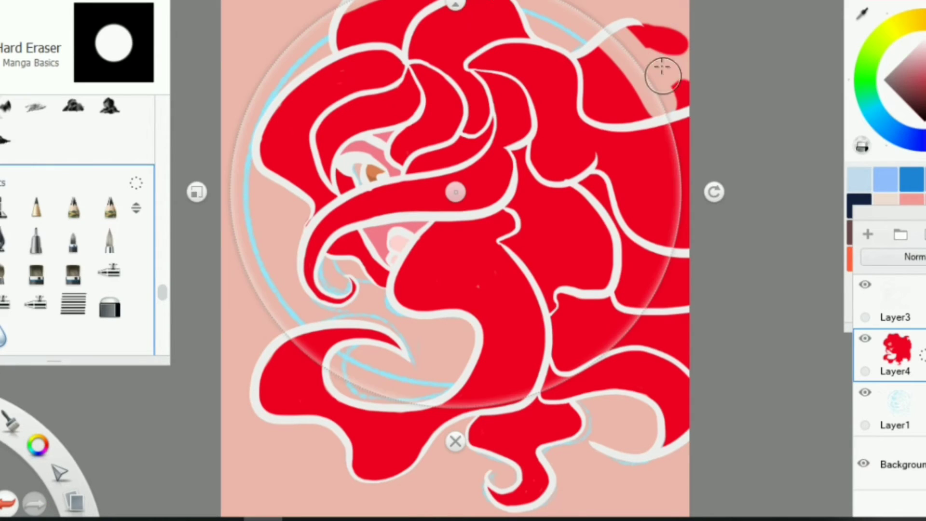
pyautogui.click(894, 299)
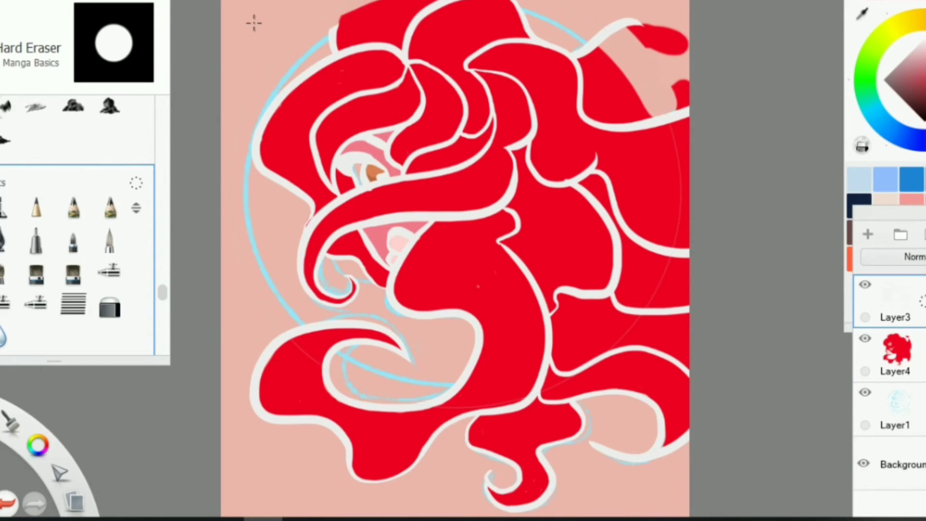
pyautogui.hotkey('ctrl', 'z')
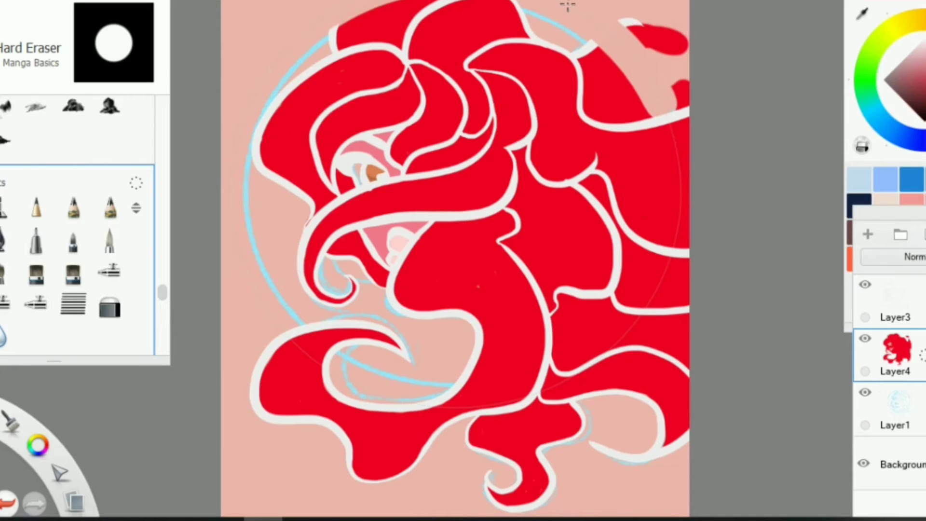
pyautogui.click(915, 402)
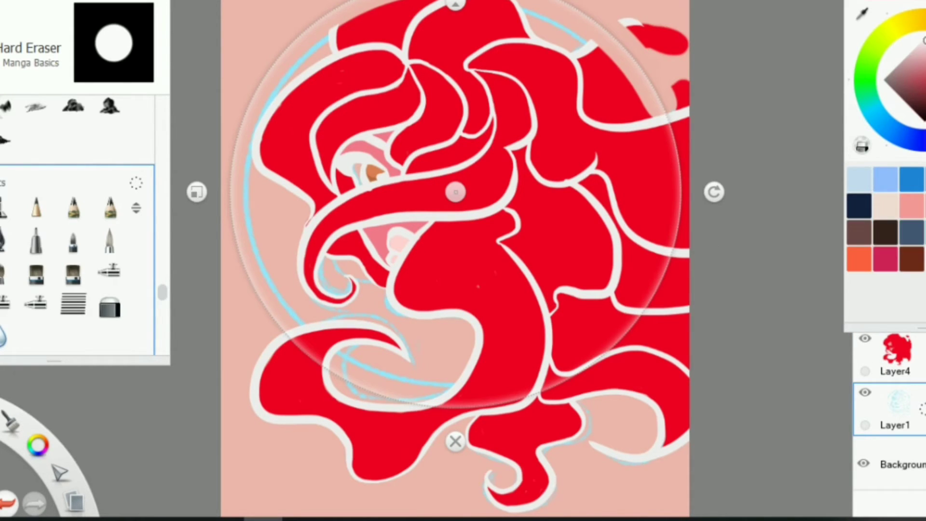
pyautogui.click(73, 239)
pyautogui.moveTo(241, 127); pyautogui.dragTo(340, 11)
pyautogui.moveTo(642, 71); pyautogui.dragTo(551, 10)
pyautogui.moveTo(237, 130); pyautogui.dragTo(347, 5)
pyautogui.hotkey('ctrl', 'z')
pyautogui.hotkey('ctrl', 'z')
pyautogui.hotkey('ctrl', 'z')
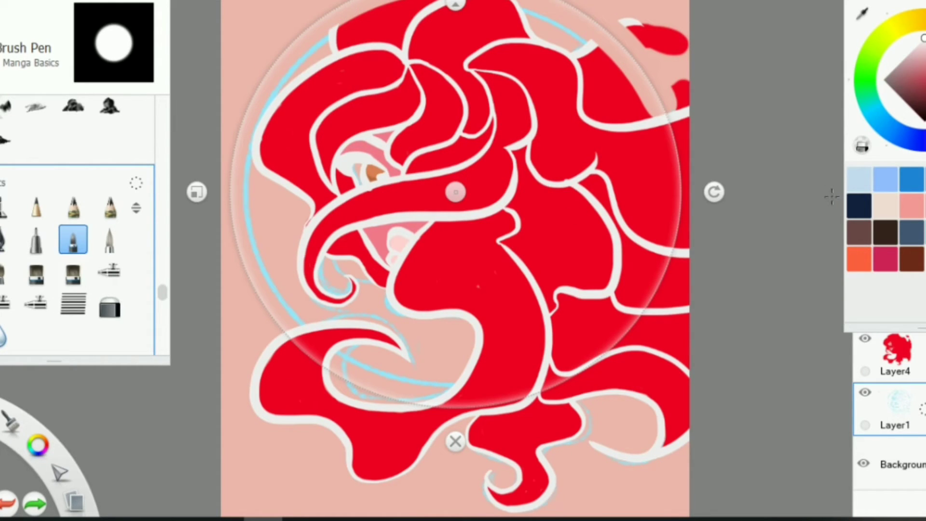
# - Paint a thick off-white ring along the circular guide on Layer1 with the Fill Brush, from the lower curl over the head to the back hair
pyautogui.click(110, 239)
pyautogui.moveTo(277, 10)
pyautogui.mouseDown()
pyautogui.moveTo(242, 83)
pyautogui.moveTo(290, 330)
pyautogui.mouseUp()
pyautogui.hotkey('ctrl', 'z')
pyautogui.moveTo(518, 2); pyautogui.dragTo(676, 116)
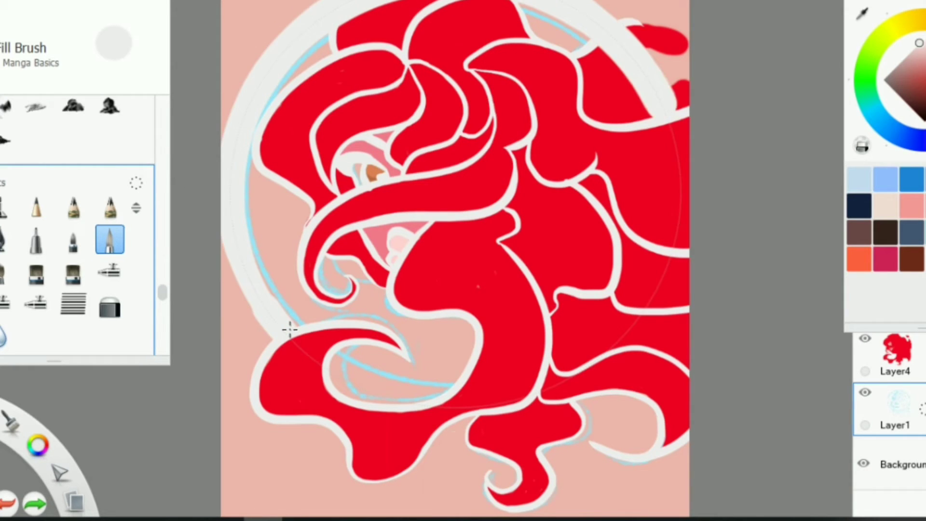
pyautogui.moveTo(599, 28); pyautogui.dragTo(678, 367)
pyautogui.hotkey('ctrl', 'z')
# - Erase the red hair colour spilling over the ring on Layer4 along the circular guide
pyautogui.click(894, 355)
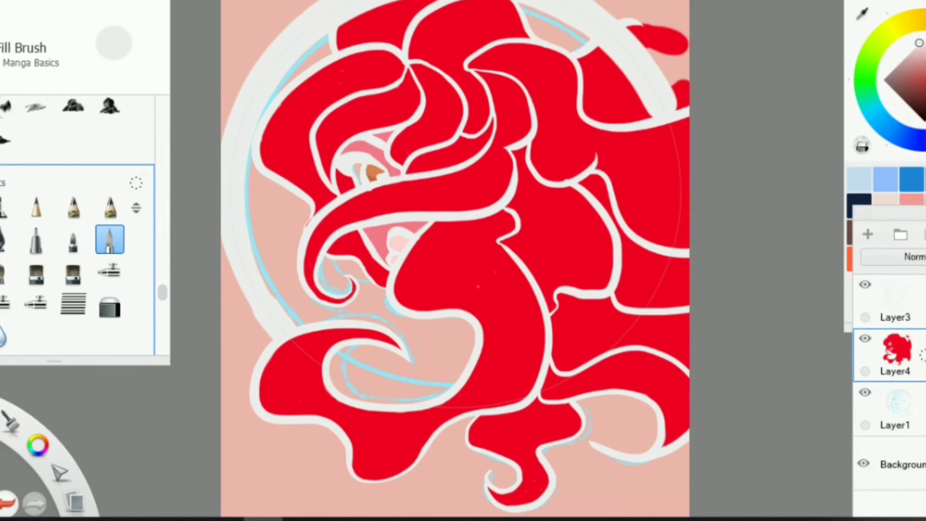
pyautogui.press('e')
pyautogui.moveTo(670, 111)
pyautogui.mouseDown()
pyautogui.moveTo(627, 14)
pyautogui.moveTo(232, 179)
pyautogui.moveTo(292, 340)
pyautogui.mouseUp()
pyautogui.press('e')
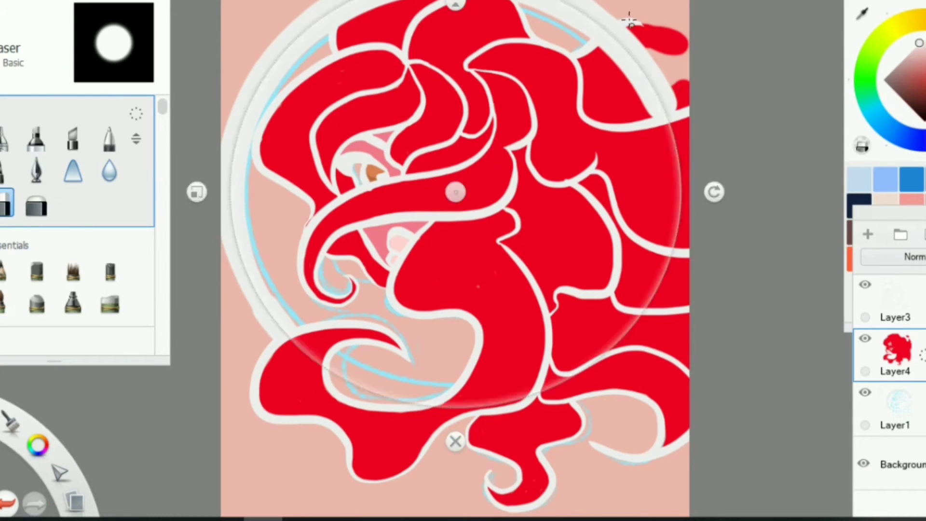
# - Extend the off-white ring through the opening of the large lower curl on Layer1 with the Fill Brush
pyautogui.click(861, 399)
pyautogui.moveTo(163, 106); pyautogui.dragTo(166, 295)
pyautogui.click(110, 197)
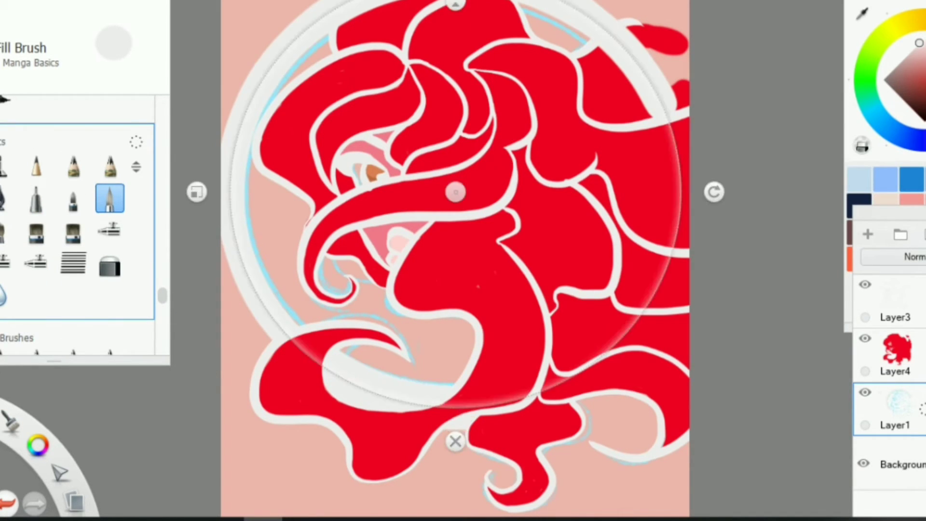
# - Close the circular guide and erase the stray red marks outside the ring's upper edge with the Hard Eraser
pyautogui.click(455, 441)
pyautogui.click(907, 345)
pyautogui.press('e')
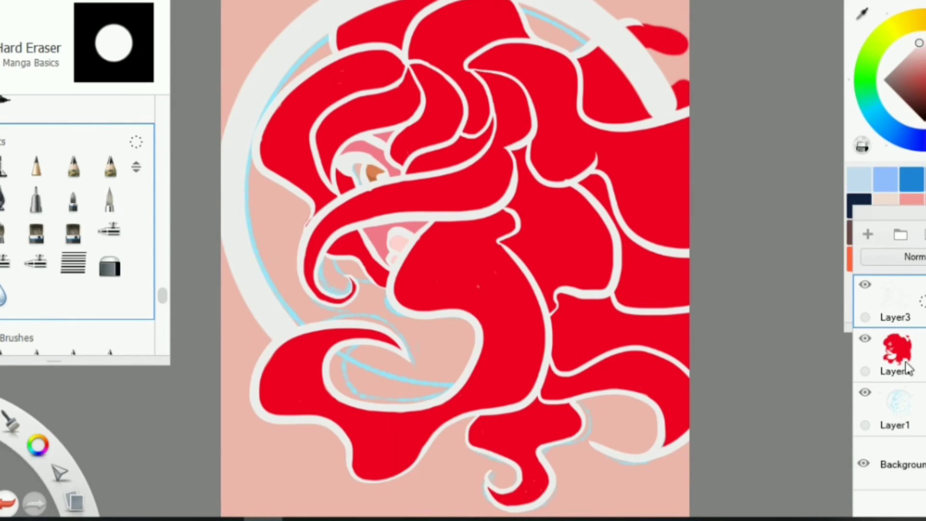
pyautogui.moveTo(680, 46); pyautogui.dragTo(659, 18)
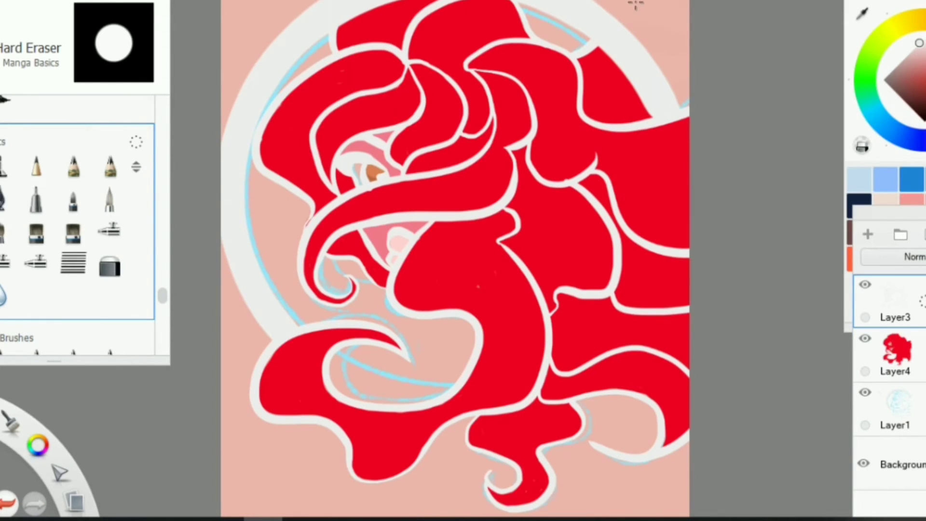
pyautogui.press('space')
pyautogui.moveTo(368, 34); pyautogui.dragTo(480, 34)
pyautogui.moveTo(672, 379); pyautogui.dragTo(827, 418)
# - Try to fill the canvas outside the ring with off-white on Layer1 using the Fill Brush
pyautogui.click(895, 410)
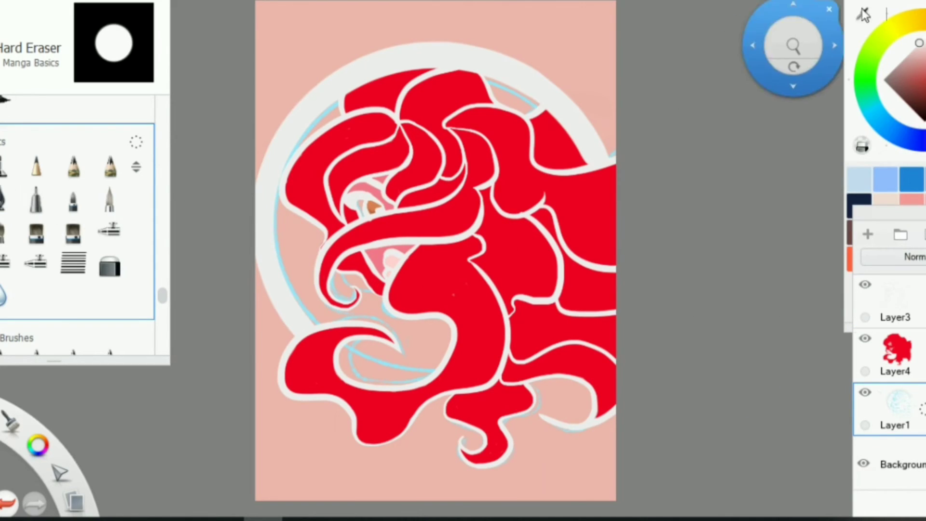
pyautogui.click(110, 198)
pyautogui.moveTo(299, 29)
pyautogui.mouseDown()
pyautogui.moveTo(367, 38)
pyautogui.moveTo(607, 120)
pyautogui.moveTo(588, 15)
pyautogui.moveTo(429, 15)
pyautogui.mouseUp()
pyautogui.moveTo(270, 270)
pyautogui.mouseDown()
pyautogui.moveTo(270, 385)
pyautogui.moveTo(410, 472)
pyautogui.moveTo(307, 388)
pyautogui.mouseUp()
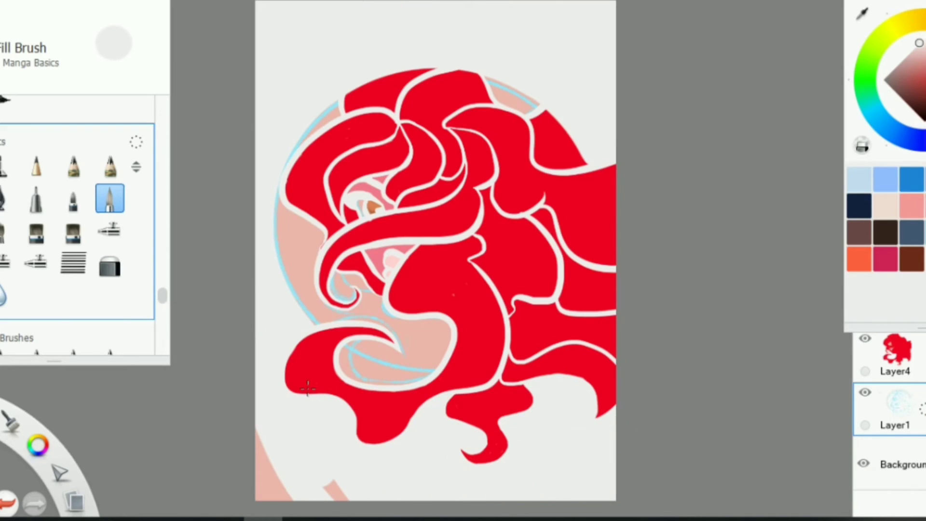
# - Undo the deletion of Layer1, the trial Soft Eraser strokes over the blue sketch lines, and the off-white outer fill
pyautogui.moveTo(898, 408); pyautogui.dragTo(841, 392)
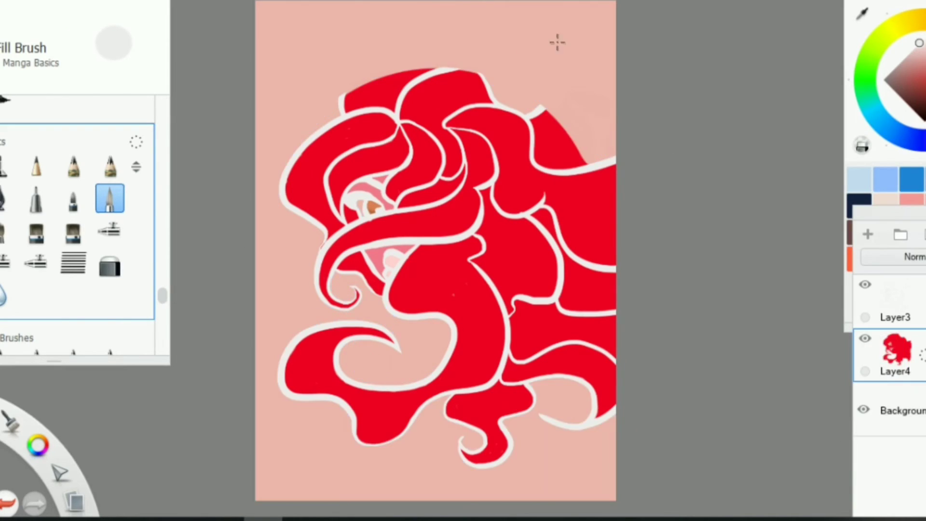
pyautogui.hotkey('ctrl', 'z')
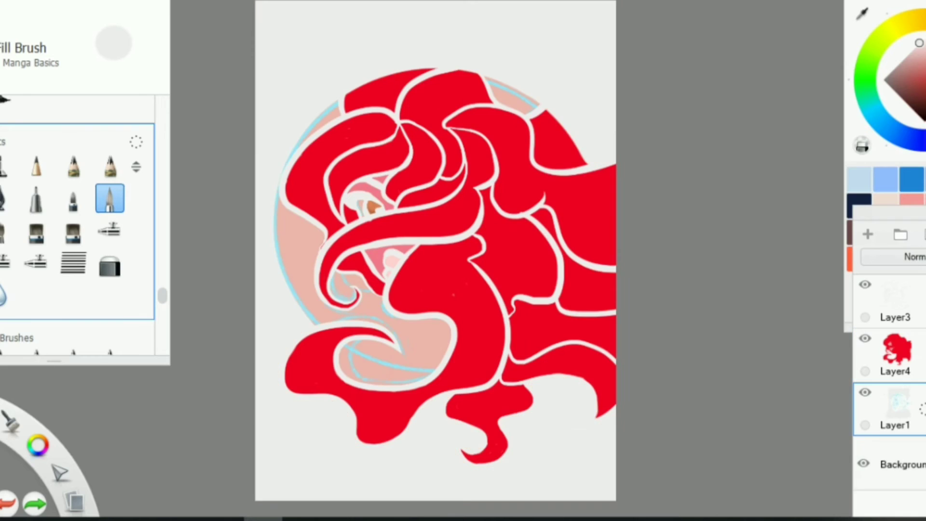
pyautogui.click(110, 264)
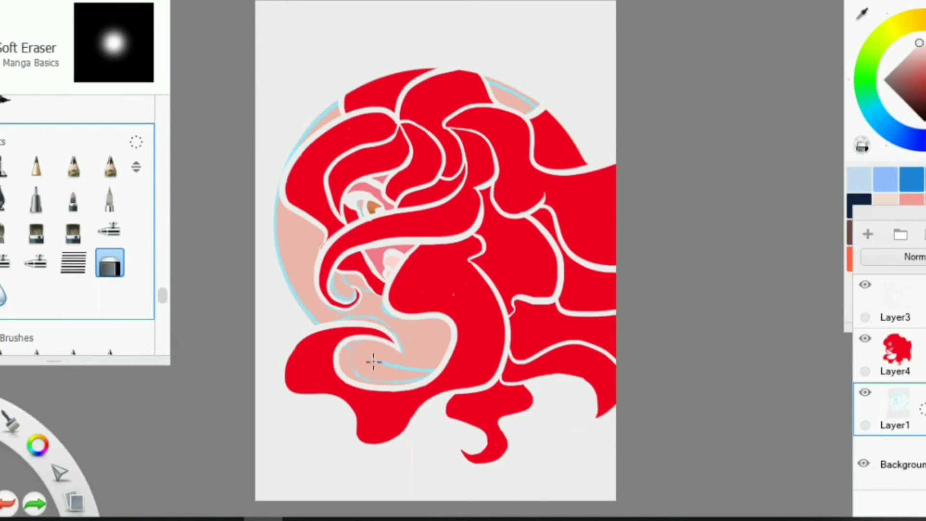
pyautogui.hotkey('ctrl', 'z')
pyautogui.hotkey('ctrl', 'z')
pyautogui.hotkey('ctrl', 'z')
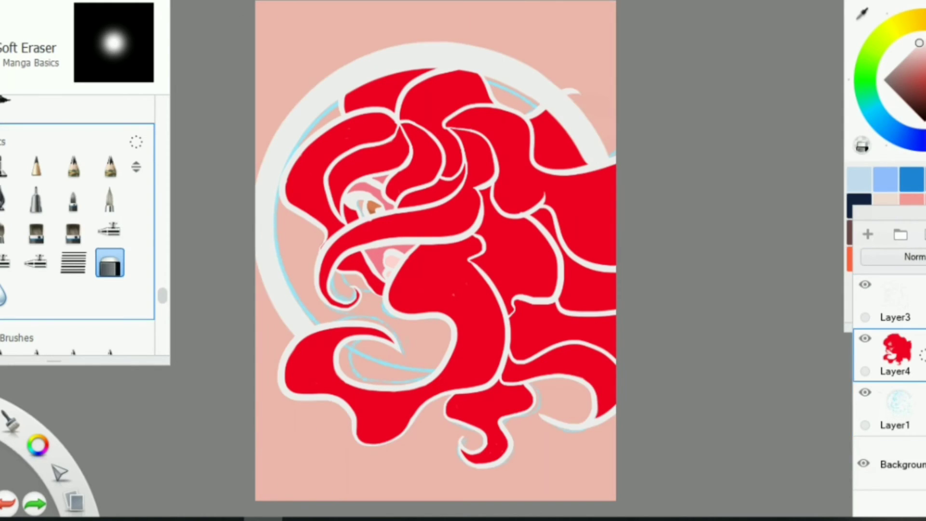
pyautogui.hotkey('ctrl', 'z')
# - Add a new layer directly above Layer1 for a fresh ring, and hide Layer1
pyautogui.click(868, 234)
pyautogui.click(109, 197)
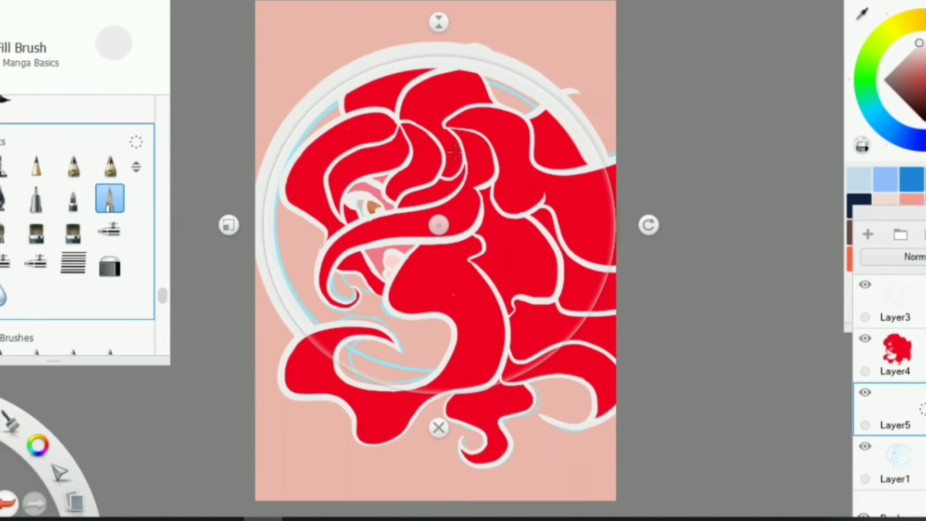
pyautogui.moveTo(439, 224); pyautogui.dragTo(434, 224)
pyautogui.moveTo(338, 144); pyautogui.dragTo(531, 289)
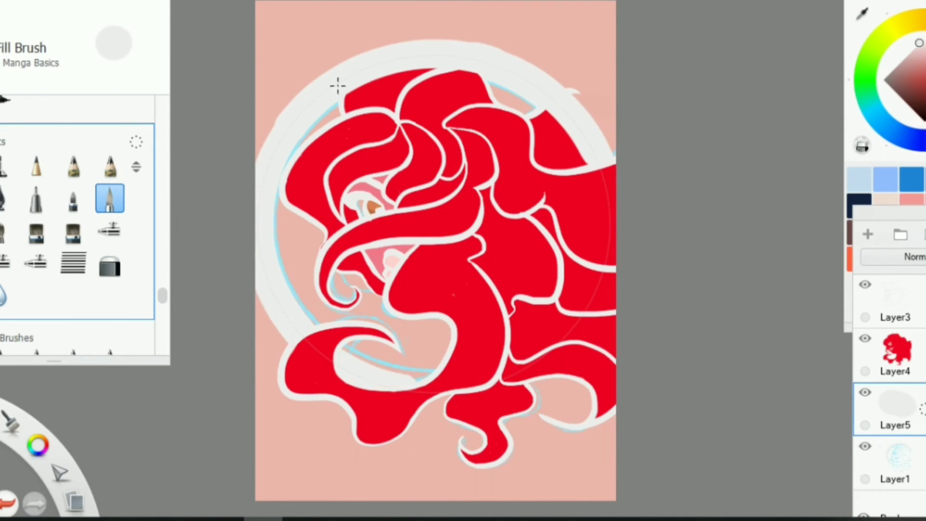
pyautogui.hotkey('ctrl', 'z')
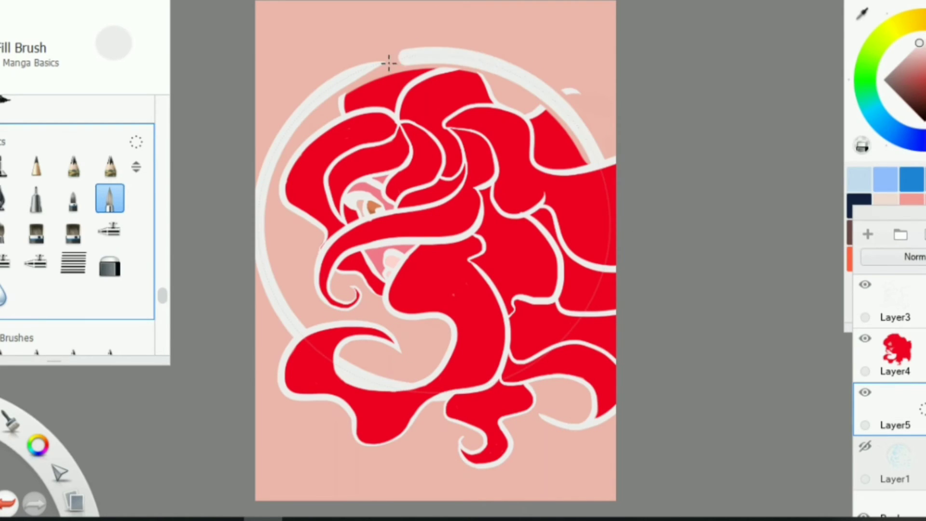
pyautogui.click(864, 446)
# - Reposition the circular guide and paint an off-white ring behind the hair on Layer5 with the Fill Brush, then close the guide
pyautogui.moveTo(434, 224); pyautogui.dragTo(438, 227)
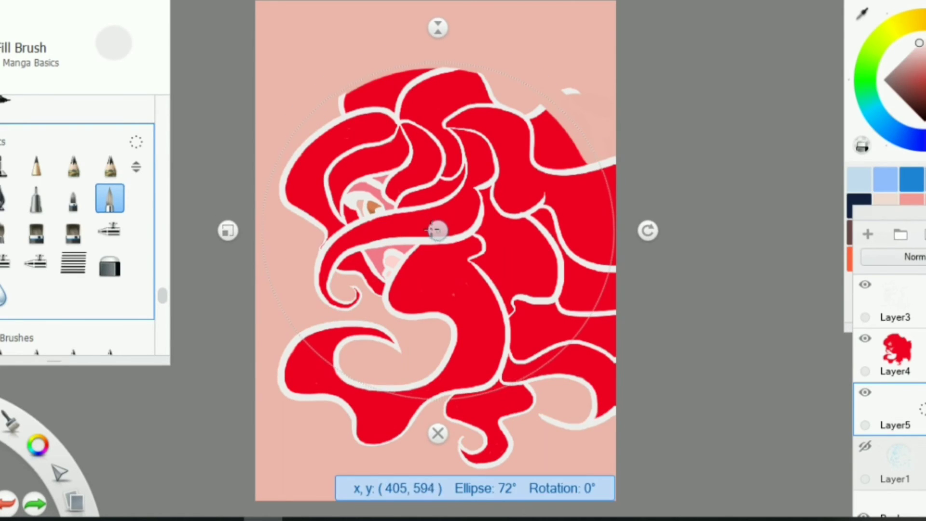
pyautogui.moveTo(438, 51)
pyautogui.mouseDown()
pyautogui.moveTo(345, 355)
pyautogui.moveTo(612, 231)
pyautogui.mouseUp()
pyautogui.hotkey('ctrl', 'z')
pyautogui.moveTo(438, 228); pyautogui.dragTo(432, 228)
pyautogui.moveTo(432, 51)
pyautogui.mouseDown()
pyautogui.moveTo(290, 318)
pyautogui.moveTo(345, 333)
pyautogui.mouseUp()
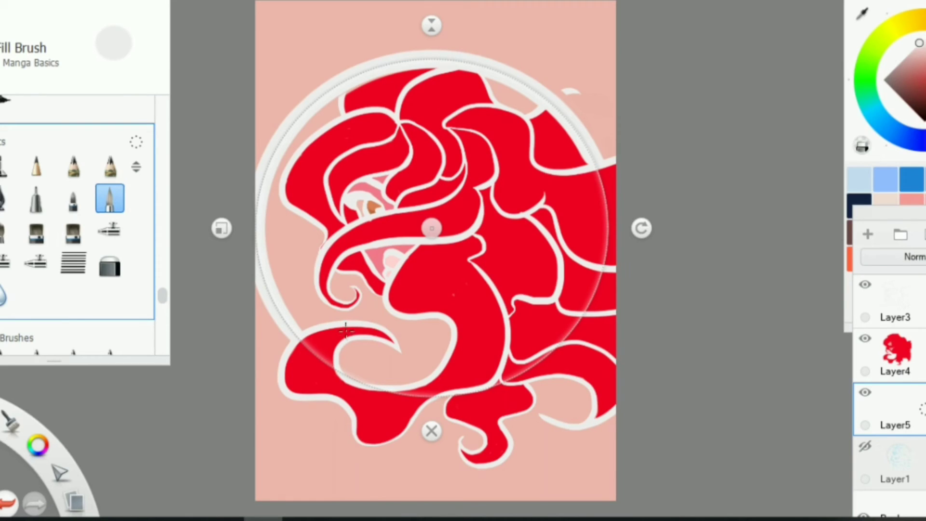
pyautogui.click(424, 430)
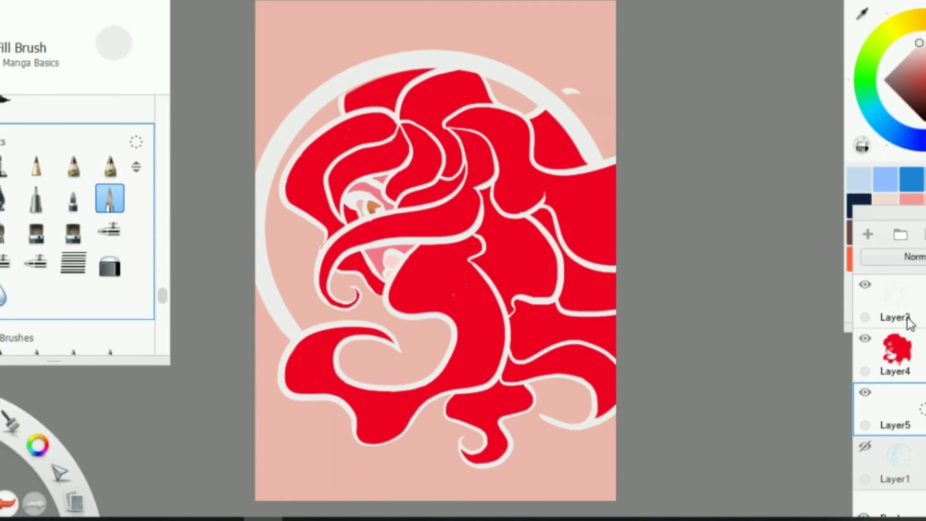
# - Erase the stray off-white mark outside the ring on Layer3 with the Hard Eraser, and delete the hidden Layer1
pyautogui.click(900, 299)
pyautogui.press('e')
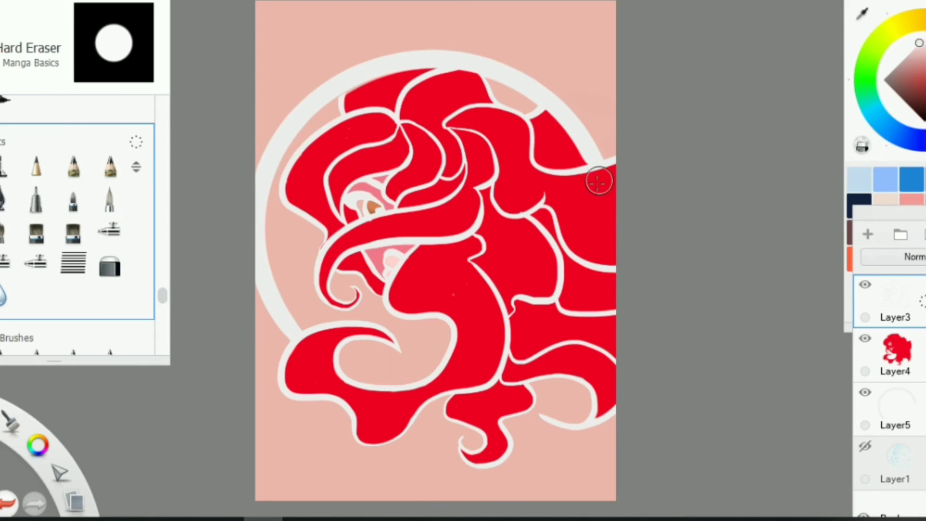
pyautogui.click(895, 410)
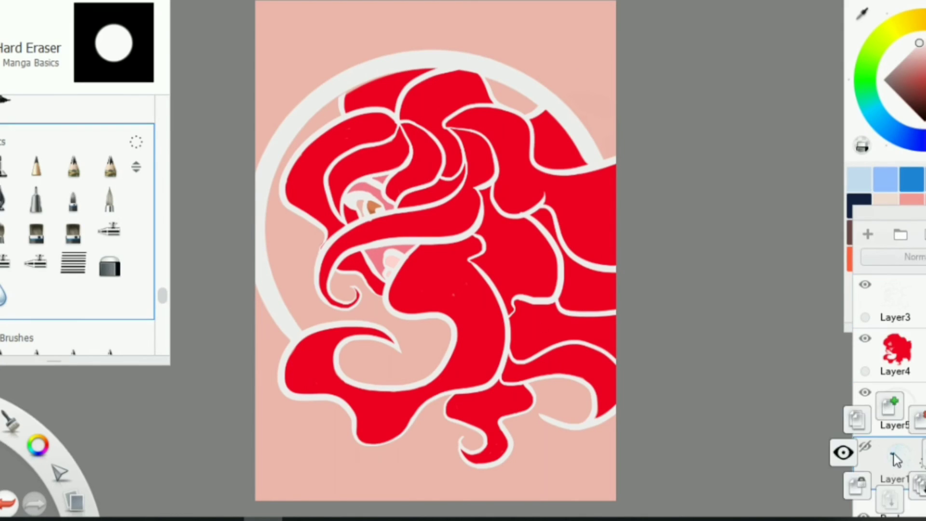
# - Fill the whole canvas outside the ring with off-white on Layer5 using the Fill Brush
pyautogui.click(110, 198)
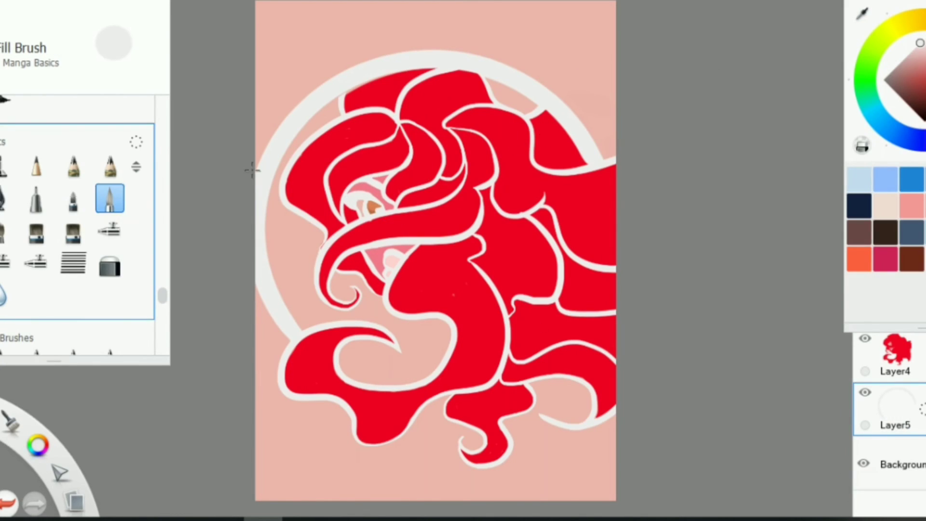
pyautogui.moveTo(256, 169)
pyautogui.mouseDown()
pyautogui.moveTo(334, 15)
pyautogui.moveTo(332, 54)
pyautogui.moveTo(377, 40)
pyautogui.moveTo(546, 43)
pyautogui.moveTo(610, 149)
pyautogui.mouseUp()
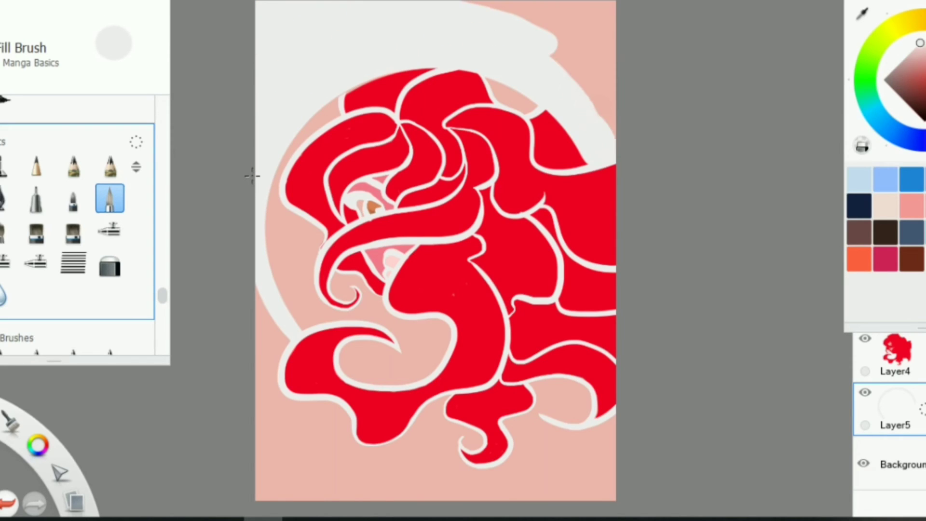
pyautogui.moveTo(251, 176); pyautogui.dragTo(250, 279)
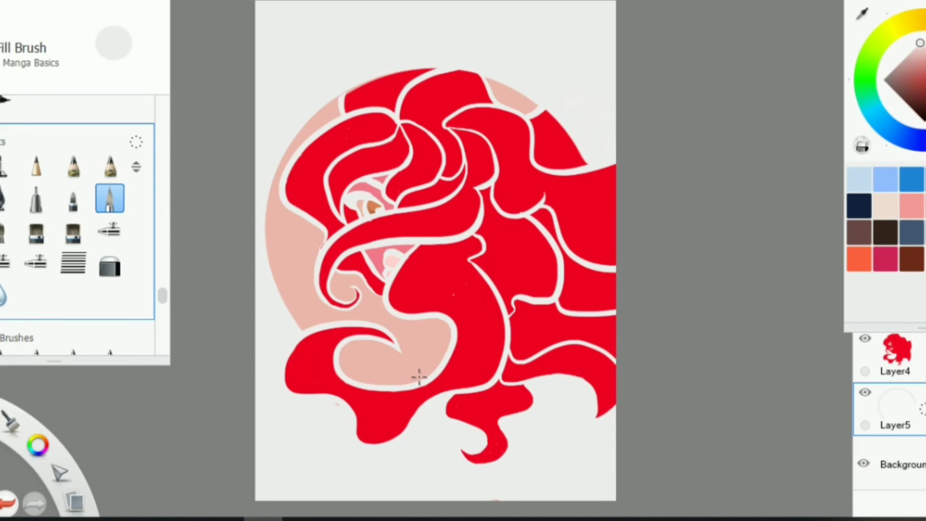
# - Activate Layer3 and try out Manga Basics, Basic and Designer brushes, ending with the Designer set's Tapered brush
pyautogui.click(6, 199)
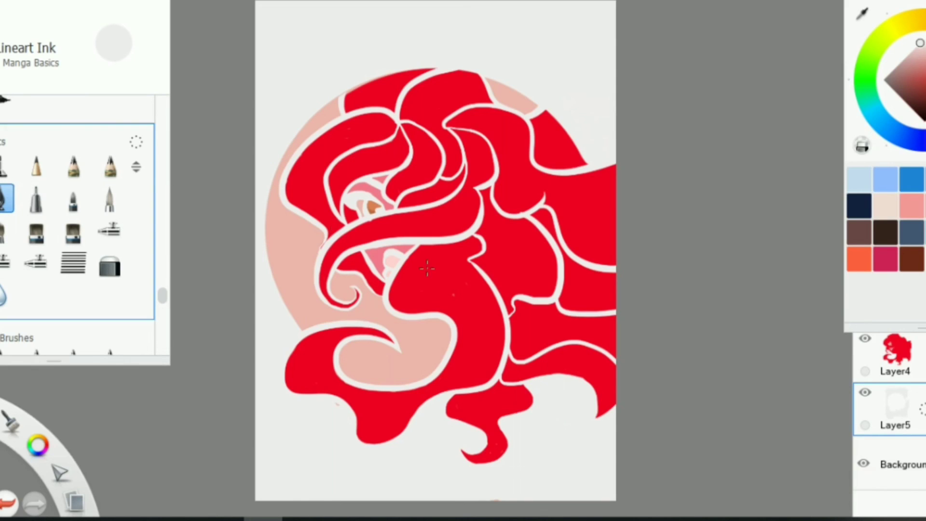
pyautogui.hotkey('ctrl', 'z')
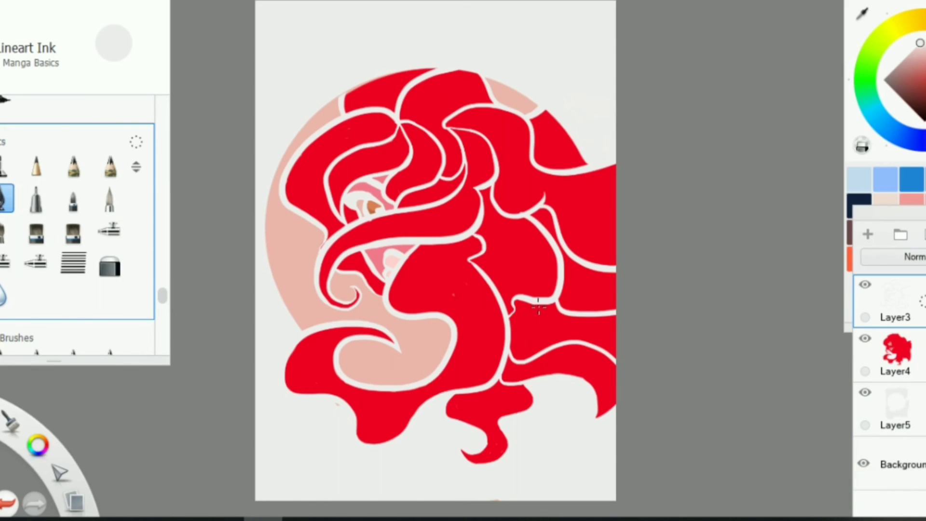
pyautogui.click(110, 199)
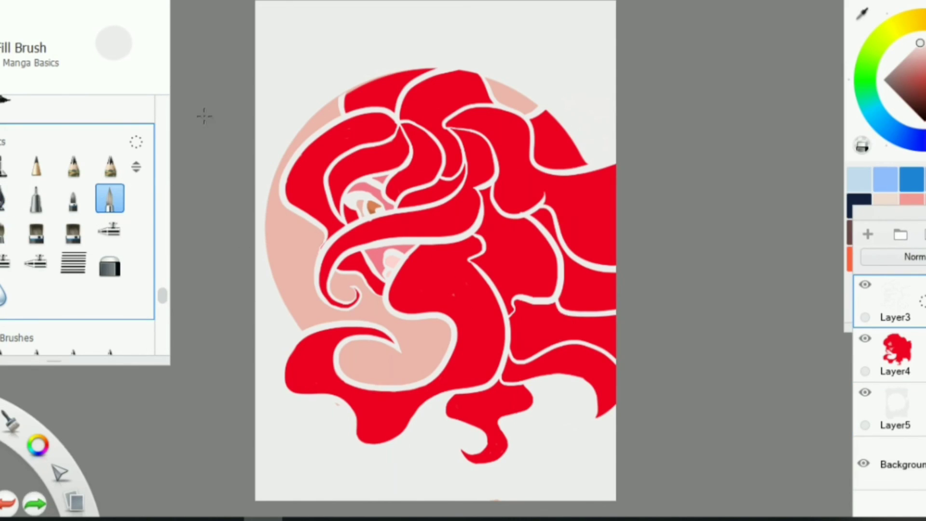
pyautogui.scroll(10, 162, 265)
pyautogui.click(37, 174)
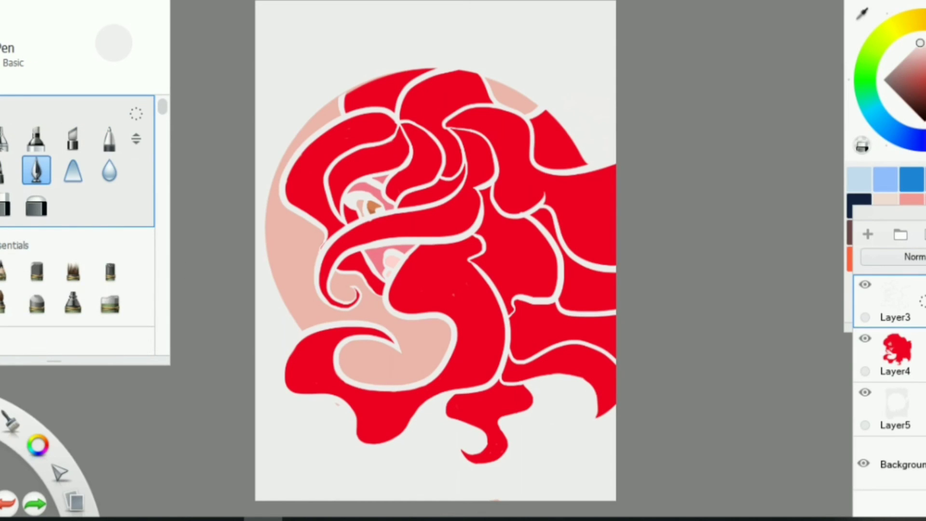
pyautogui.click(6, 170)
pyautogui.moveTo(162, 114); pyautogui.dragTo(166, 147)
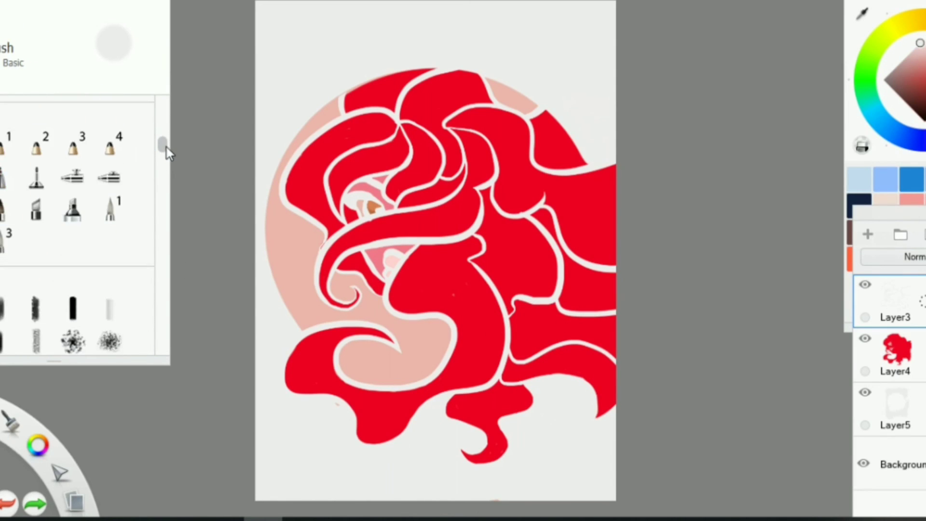
pyautogui.click(110, 199)
pyautogui.scroll(-3, 142, 199)
pyautogui.scroll(-5, 164, 188)
pyautogui.click(110, 228)
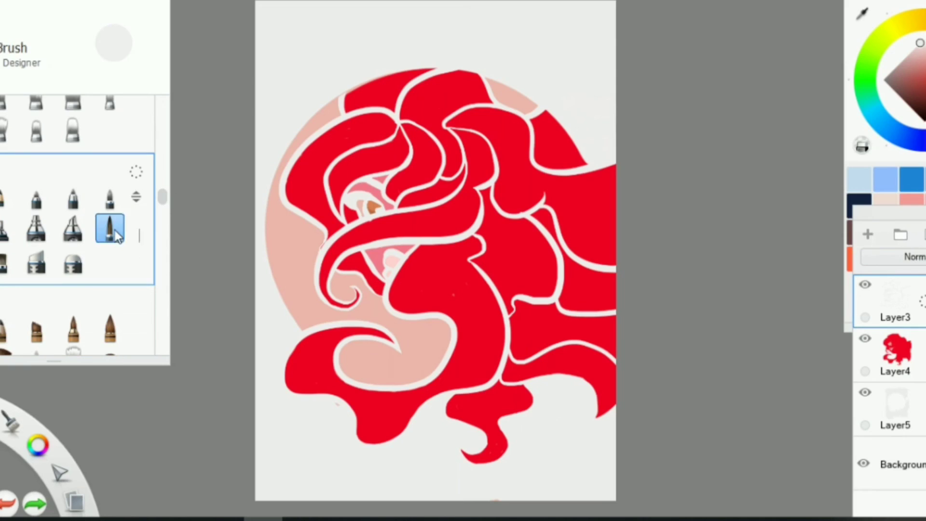
pyautogui.click(36, 196)
# - Try to draw a curly off-white signature in the lower back hair with the Tapered brush
pyautogui.moveTo(537, 307); pyautogui.dragTo(550, 338)
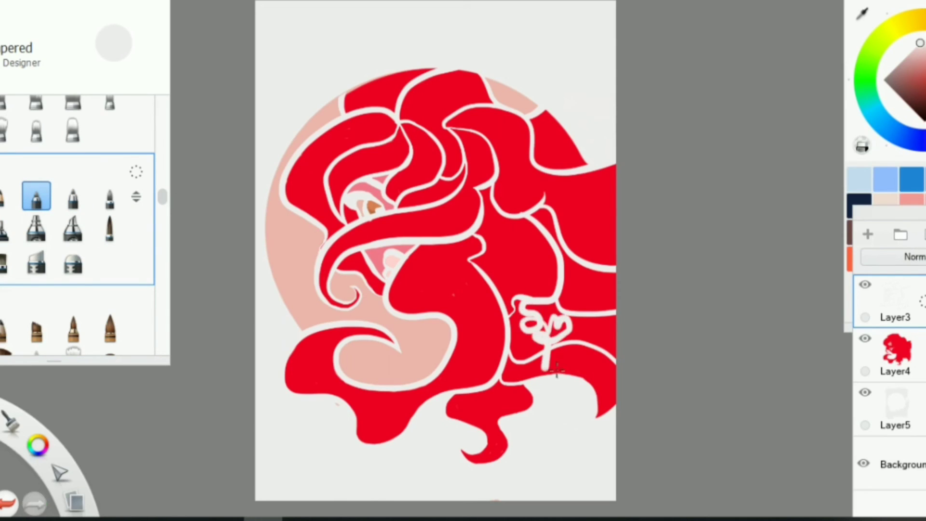
pyautogui.hotkey('ctrl', 'z')
pyautogui.hotkey('ctrl', 'z')
pyautogui.moveTo(571, 270); pyautogui.dragTo(603, 290)
pyautogui.moveTo(593, 284); pyautogui.dragTo(589, 309)
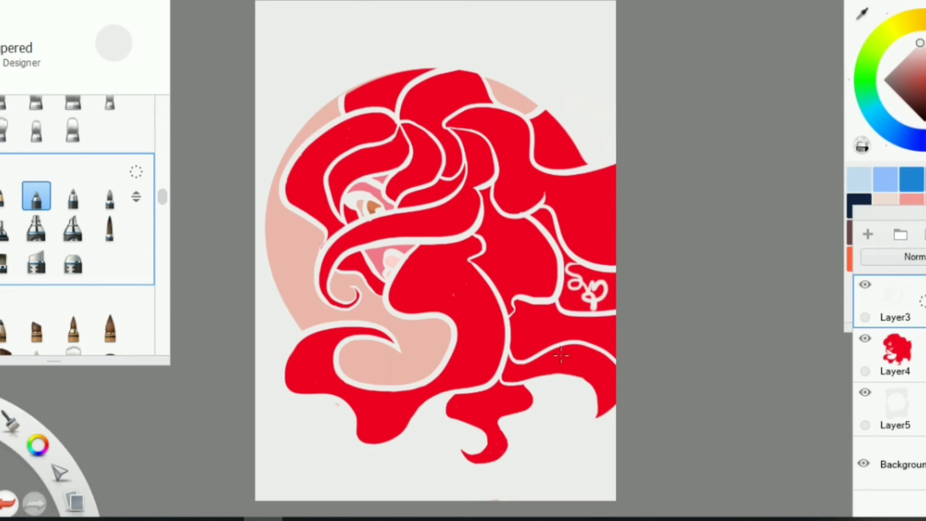
pyautogui.hotkey('ctrl', 'z')
pyautogui.moveTo(571, 270); pyautogui.dragTo(583, 289)
pyautogui.moveTo(598, 287)
pyautogui.mouseDown()
pyautogui.moveTo(589, 308)
pyautogui.moveTo(259, 11)
pyautogui.mouseUp()
pyautogui.hotkey('ctrl', 'z')
# - Try the signature strokes in the back hair at close range with the Tapered brush and the Designer Pen
pyautogui.press('space')
pyautogui.moveTo(591, 193); pyautogui.dragTo(598, 222)
pyautogui.hotkey('ctrl', 'z')
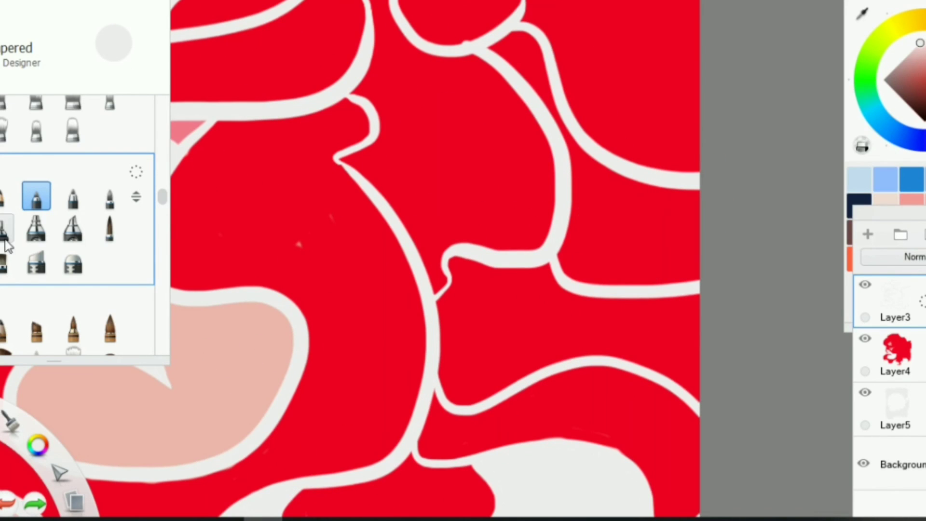
pyautogui.click(73, 195)
pyautogui.moveTo(618, 166); pyautogui.dragTo(579, 222)
pyautogui.hotkey('ctrl', 'z')
# - Draw a small curly off-white signature between two back hair strands on Layer3 with the Manga Basics Brush Pen
pyautogui.moveTo(162, 197)
pyautogui.mouseDown()
pyautogui.moveTo(166, 351)
pyautogui.moveTo(168, 293)
pyautogui.mouseUp()
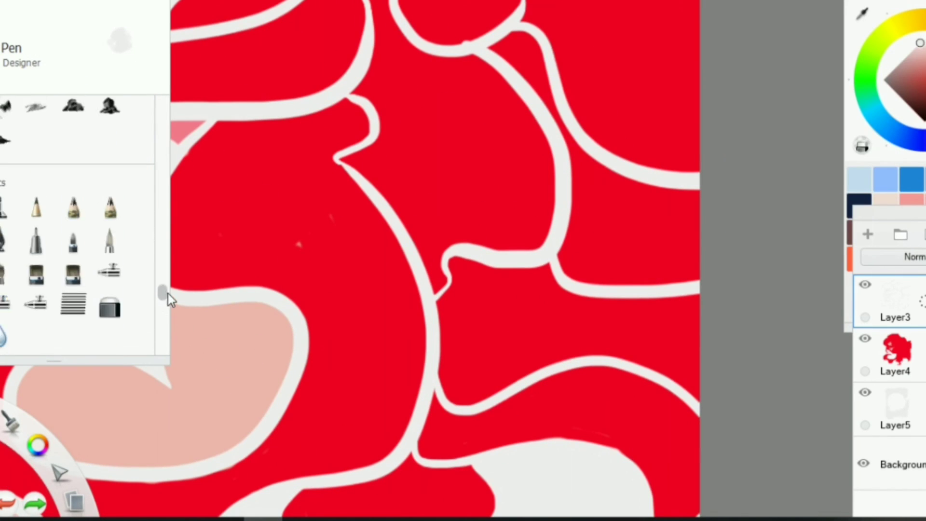
pyautogui.click(73, 250)
pyautogui.moveTo(619, 169); pyautogui.dragTo(610, 226)
pyautogui.moveTo(627, 212); pyautogui.dragTo(621, 285)
pyautogui.hotkey('ctrl', 'z')
pyautogui.hotkey('ctrl', 'z')
pyautogui.moveTo(618, 166)
pyautogui.mouseDown()
pyautogui.moveTo(609, 227)
pyautogui.moveTo(622, 285)
pyautogui.mouseUp()
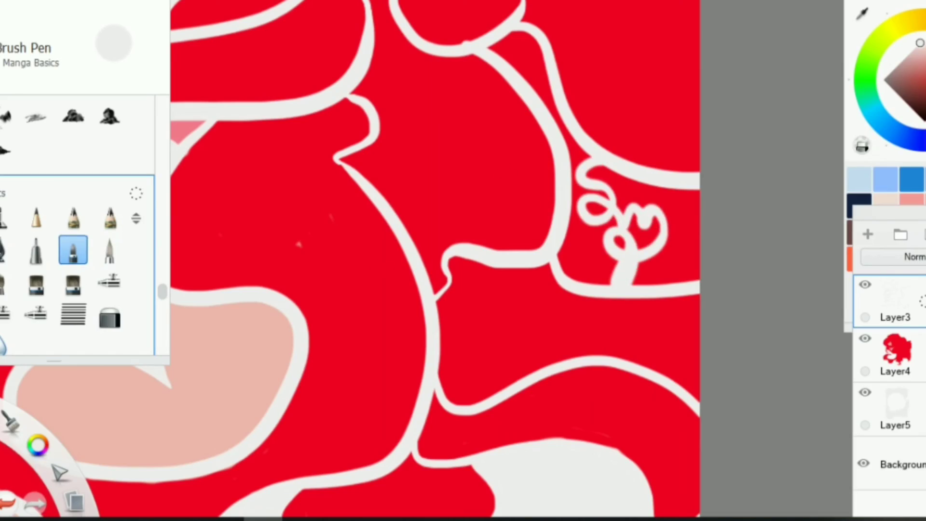
pyautogui.press('space')
pyautogui.moveTo(201, 130); pyautogui.dragTo(317, 408)
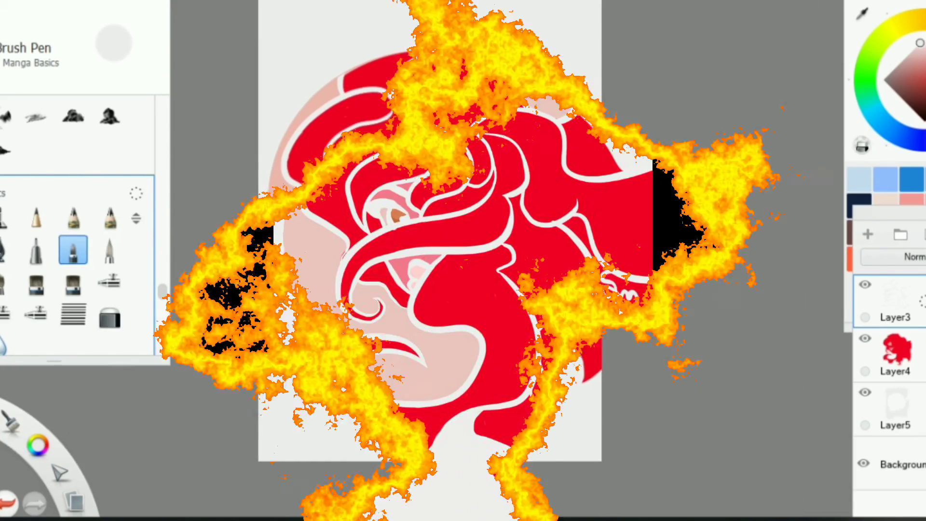